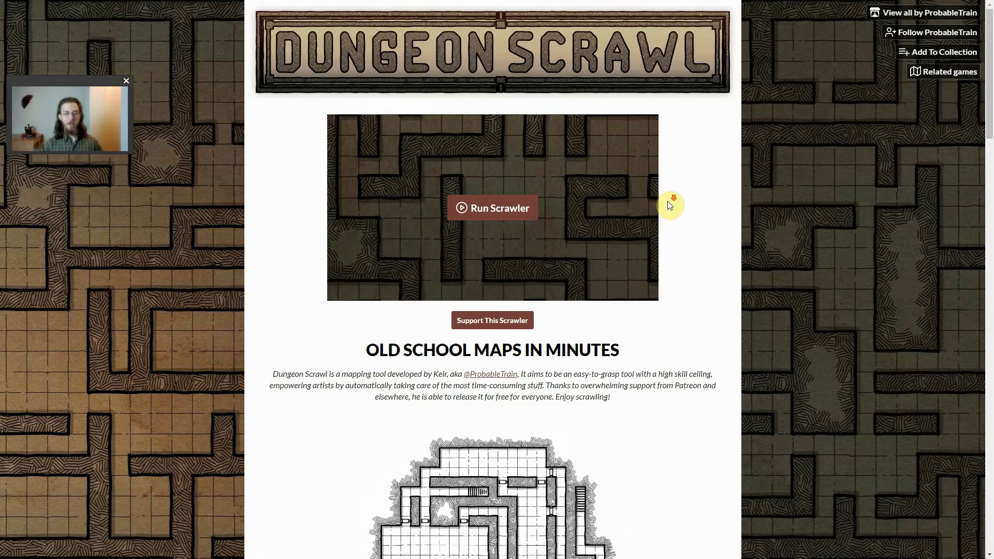
Look through the tool's feature overview, from style presets and export options to isometric mode and fonts
scroll(668, 203, down, 5)
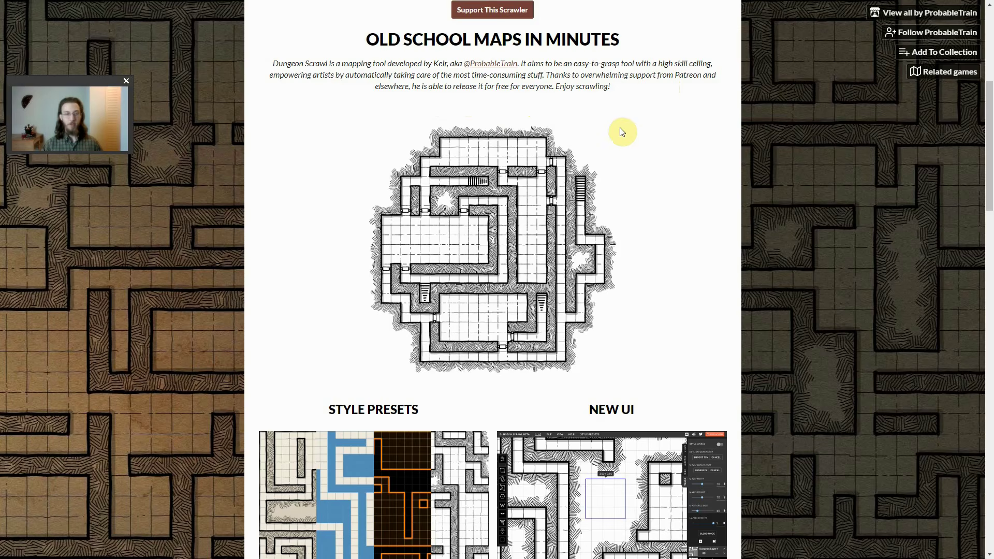
scroll(627, 145, down, 7)
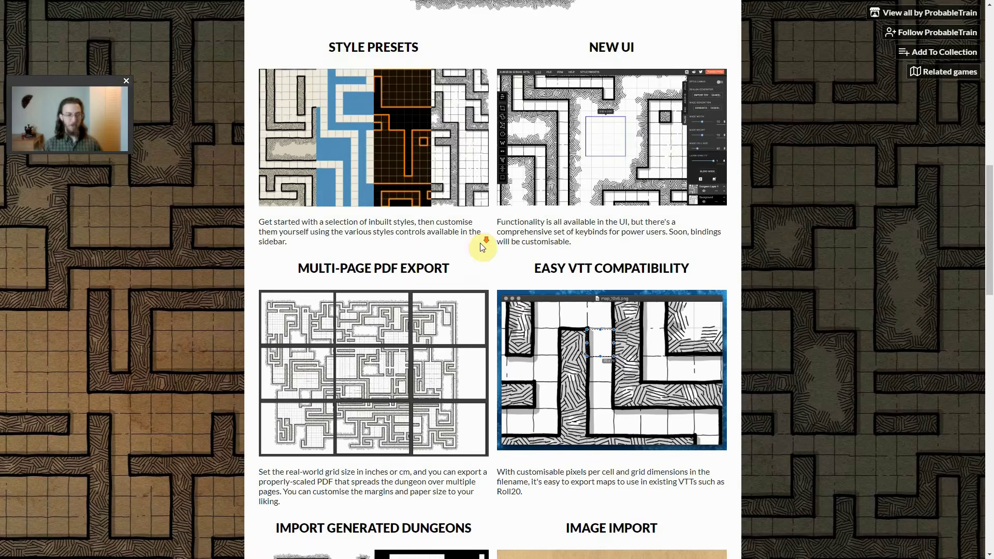
scroll(482, 242, down, 4)
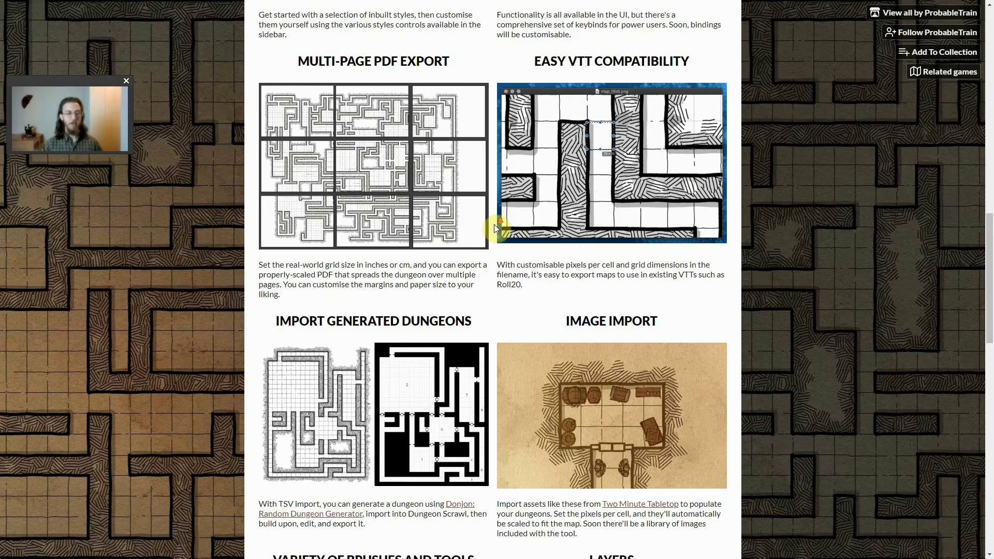
scroll(493, 225, down, 5)
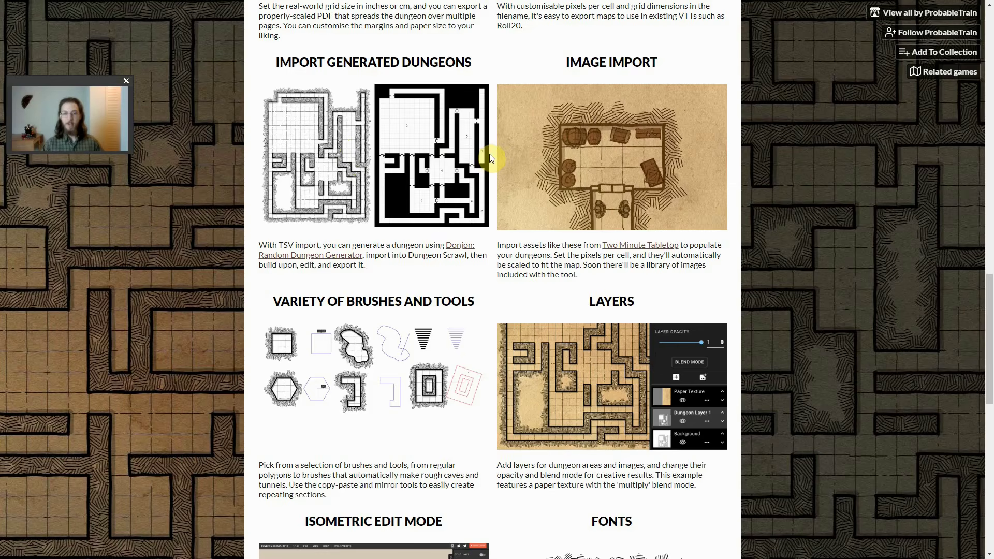
scroll(495, 156, down, 1)
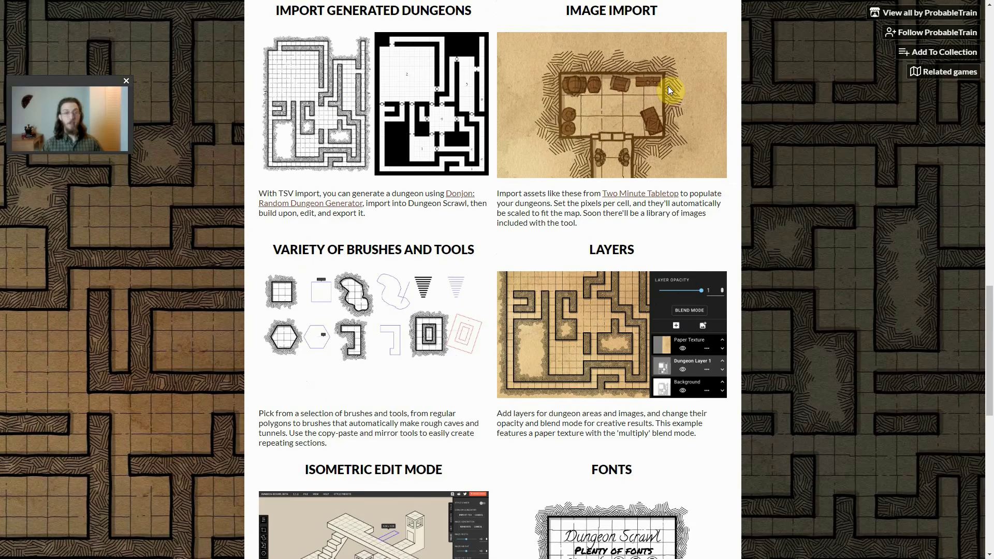
scroll(518, 118, down, 3)
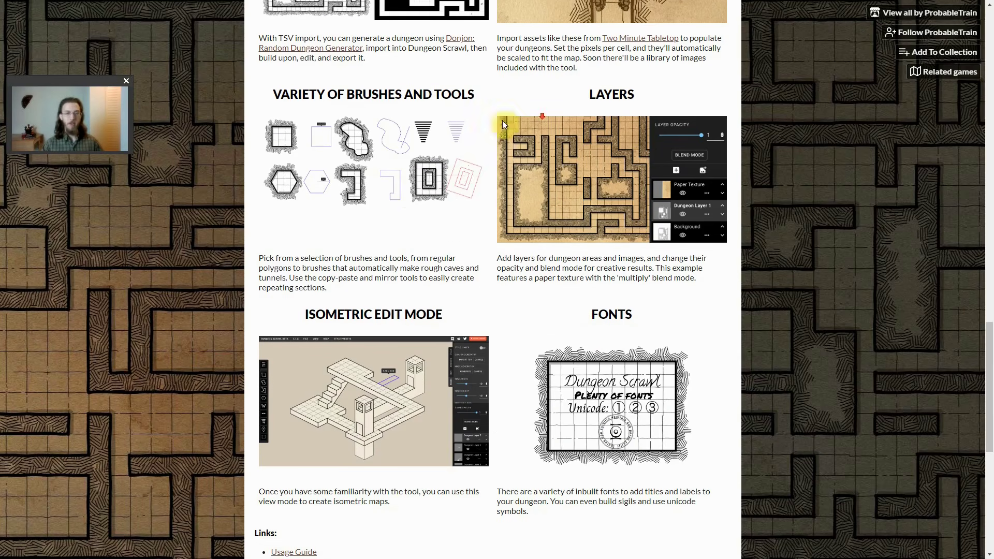
scroll(515, 217, down, 4)
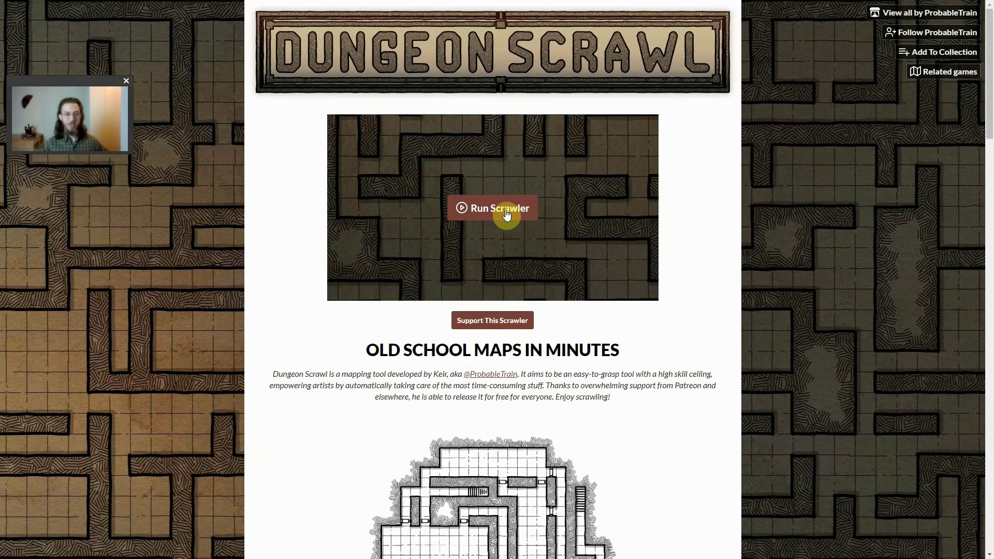
Launch the Dungeon Scrawl map editor, glance through the welcome notes and dismiss them to reach the blank canvas
click(506, 214)
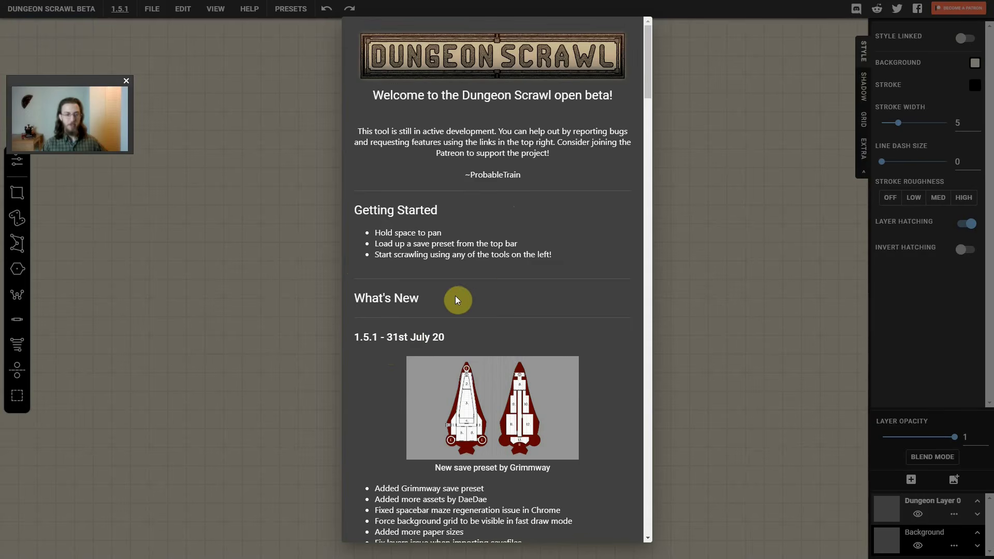
scroll(503, 301, down, 5)
scroll(505, 304, up, 5)
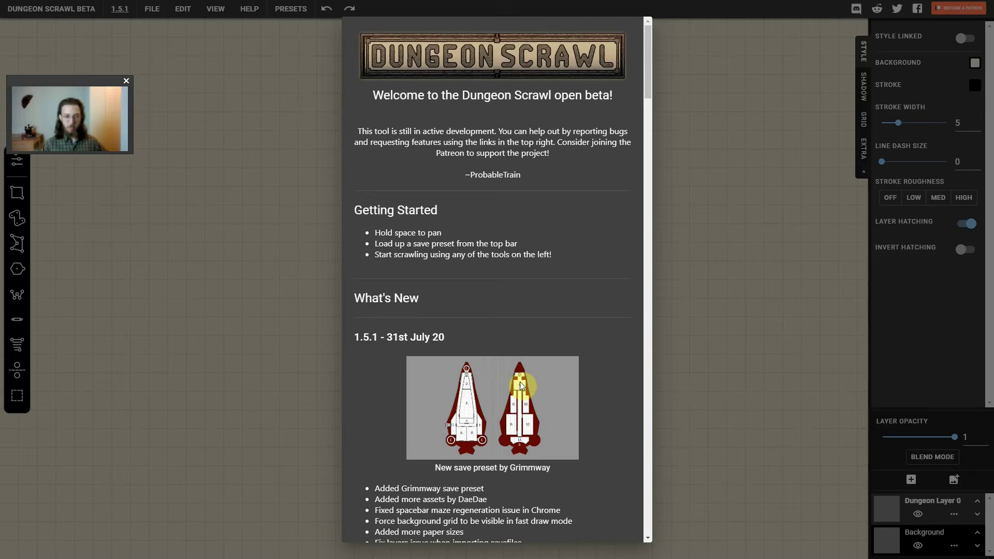
click(759, 130)
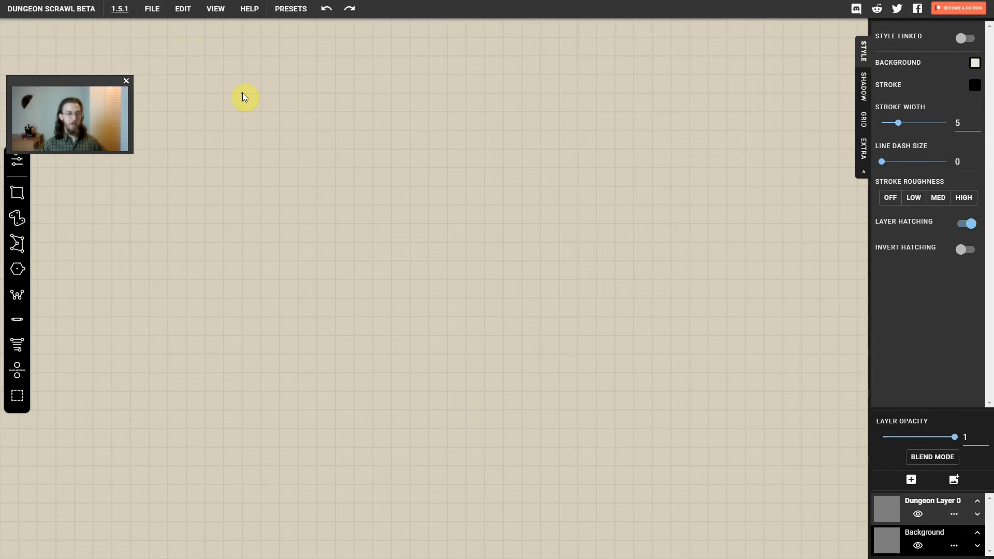
Draw a rectangular room about 8 by 6 cells, and erase the whole area around it
drag(242, 93, 392, 203)
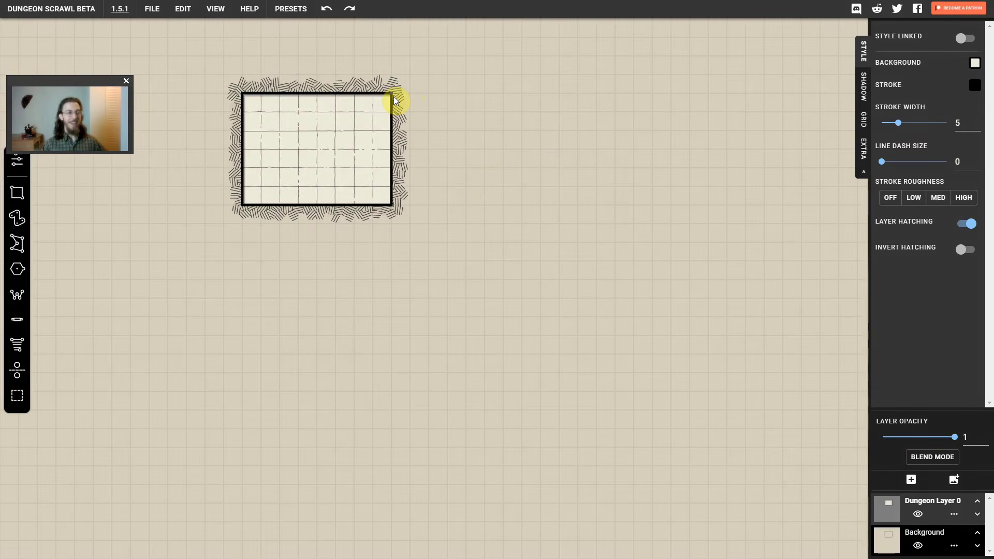
key(e)
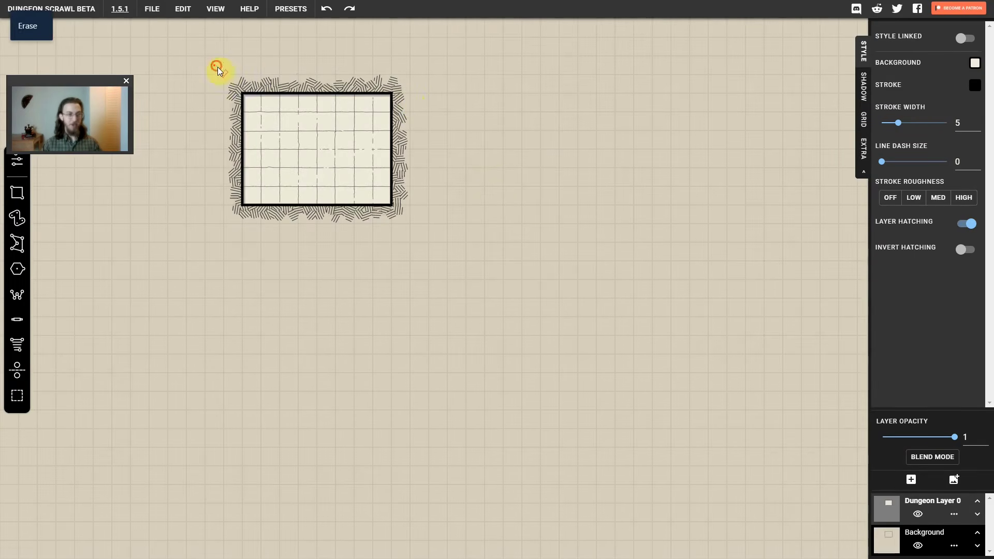
drag(214, 65, 436, 253)
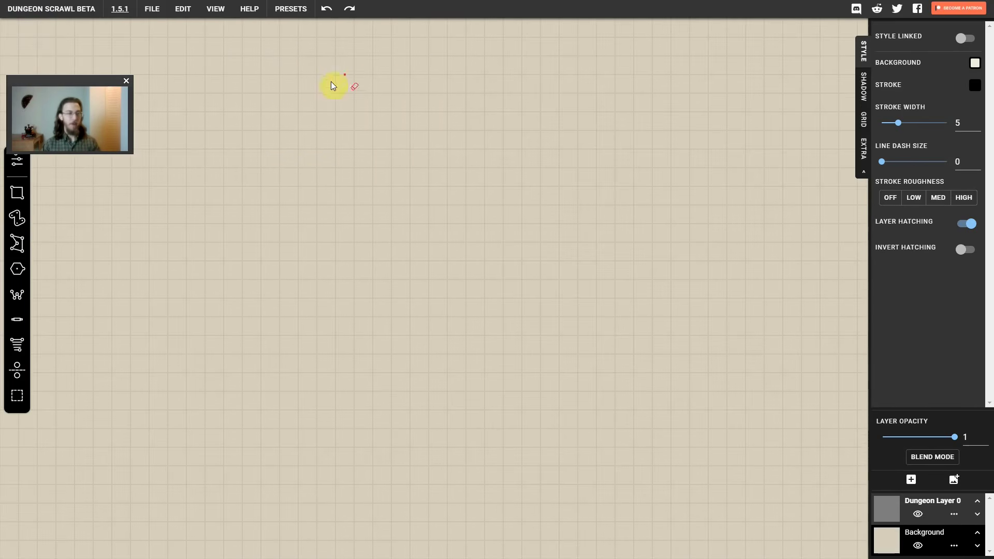
Look over the file options and the available save presets and style presets without applying any
click(152, 10)
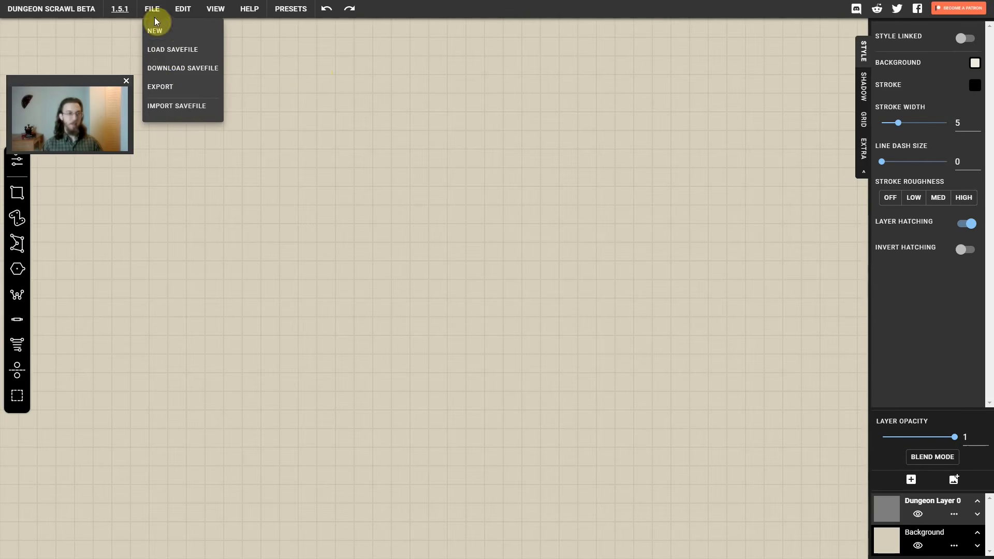
click(161, 87)
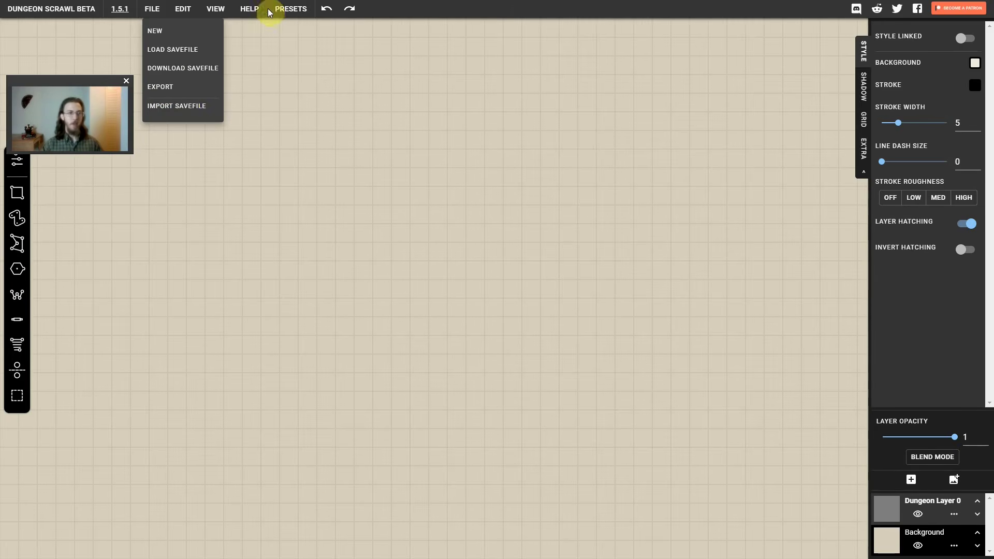
click(299, 14)
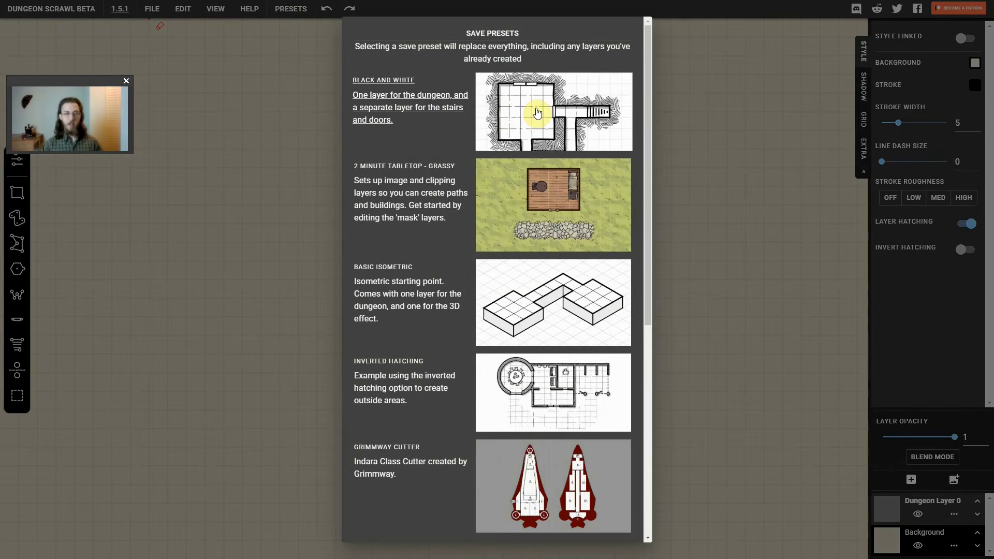
scroll(472, 151, down, 2)
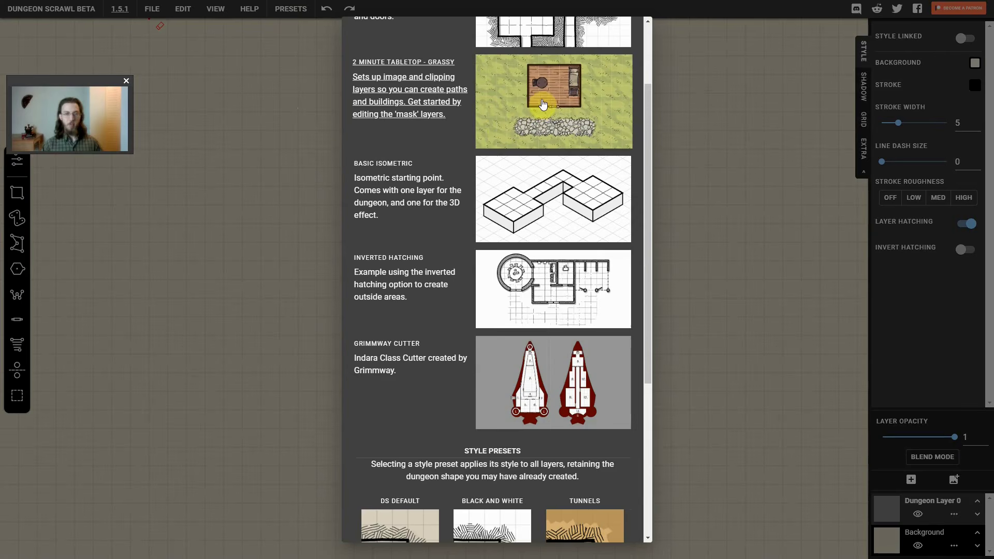
scroll(517, 108, down, 1)
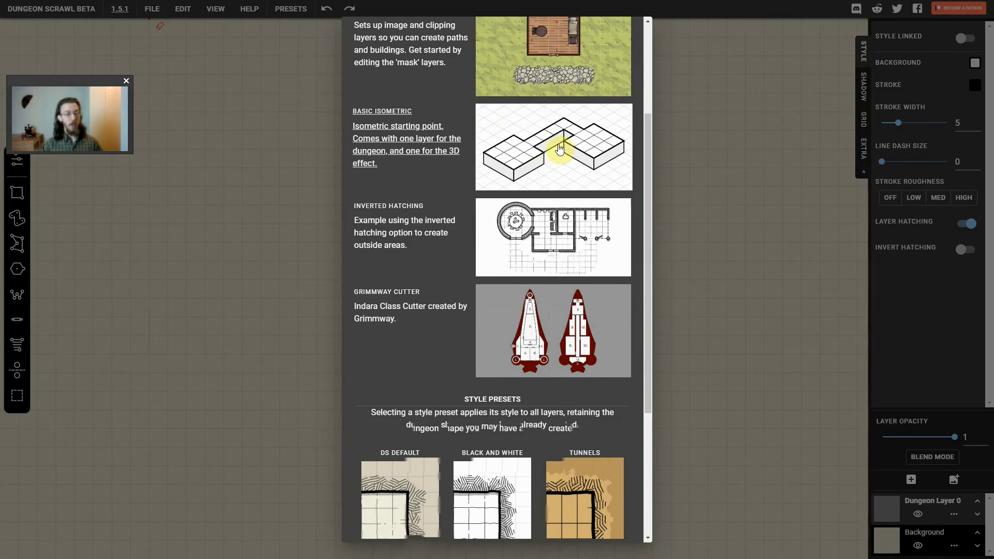
scroll(550, 150, down, 1)
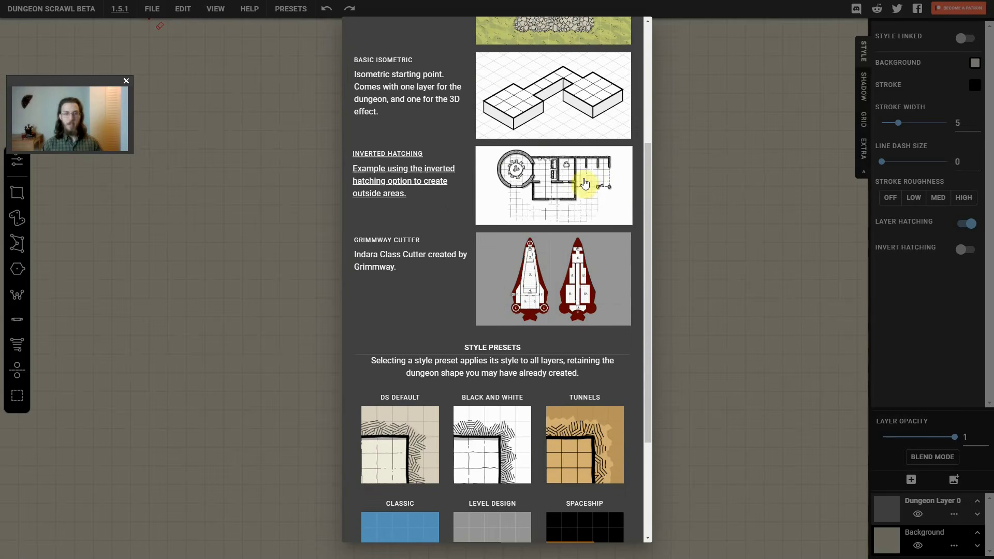
scroll(554, 189, down, 3)
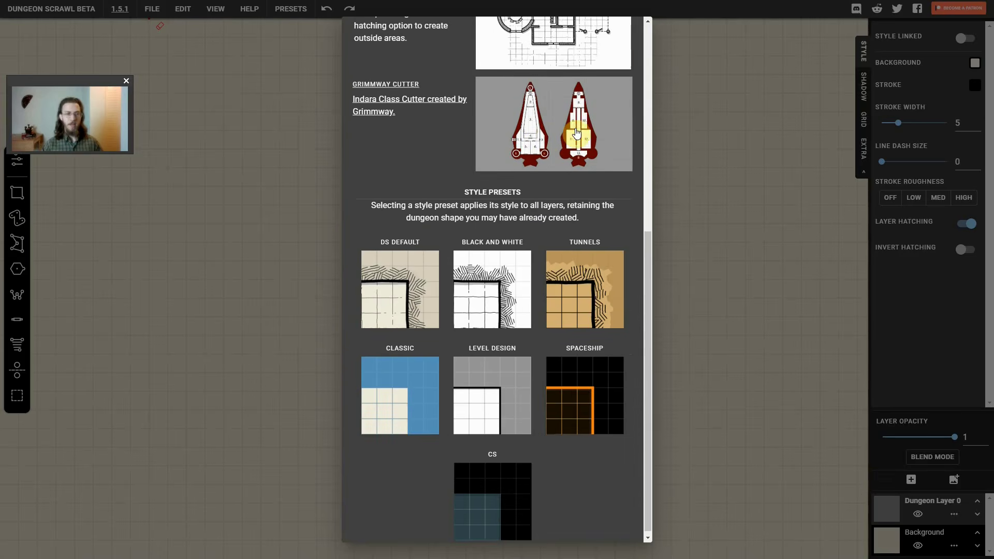
scroll(413, 150, down, 1)
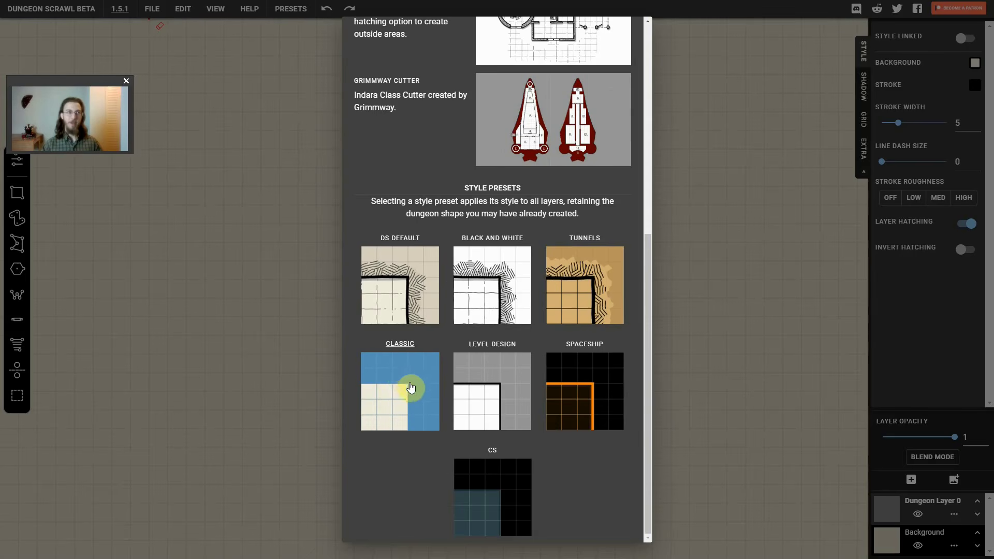
scroll(422, 392, up, 7)
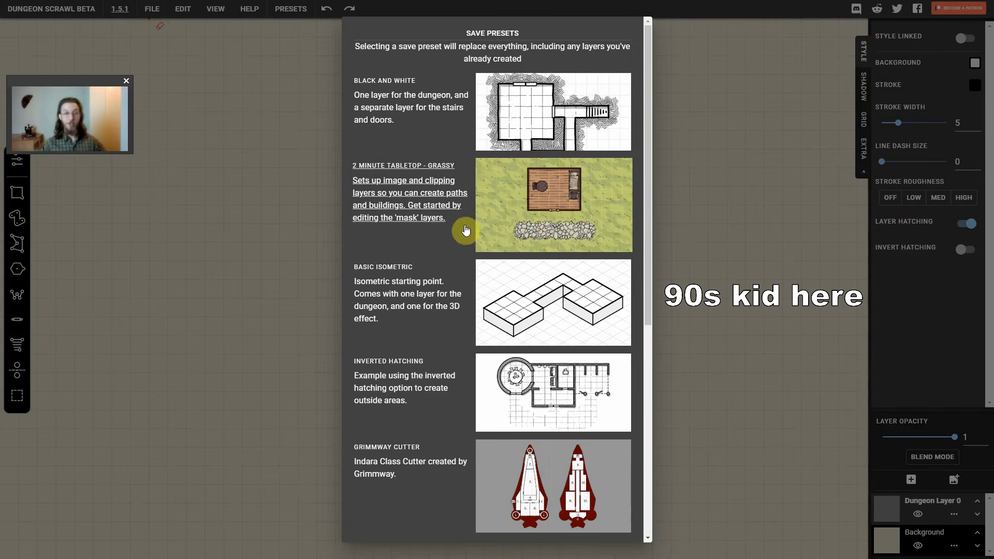
click(738, 143)
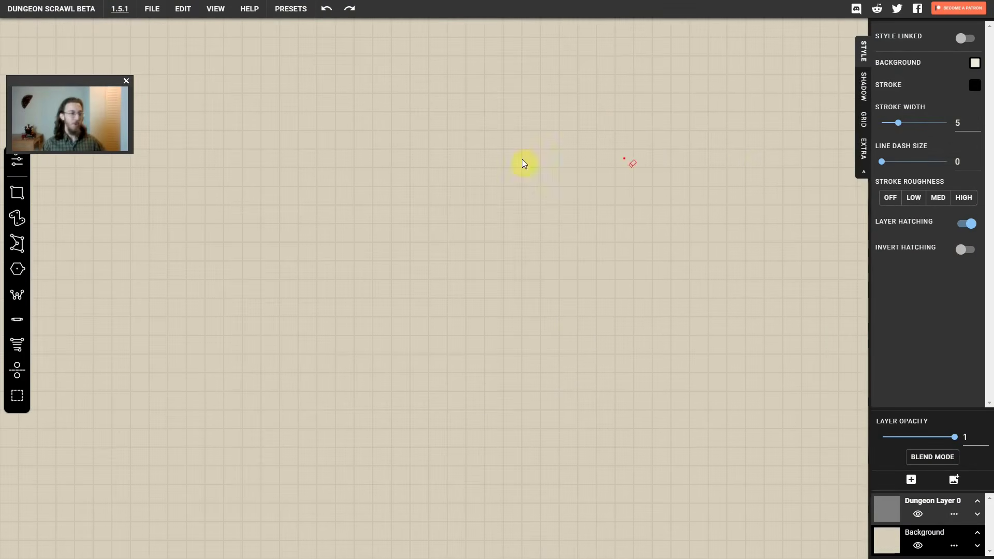
Draw a square room about 6 by 6 cells with a two-cell-wide corridor running south and a one-cell-wide corridor running east
drag(63, 82, 65, 56)
click(167, 39)
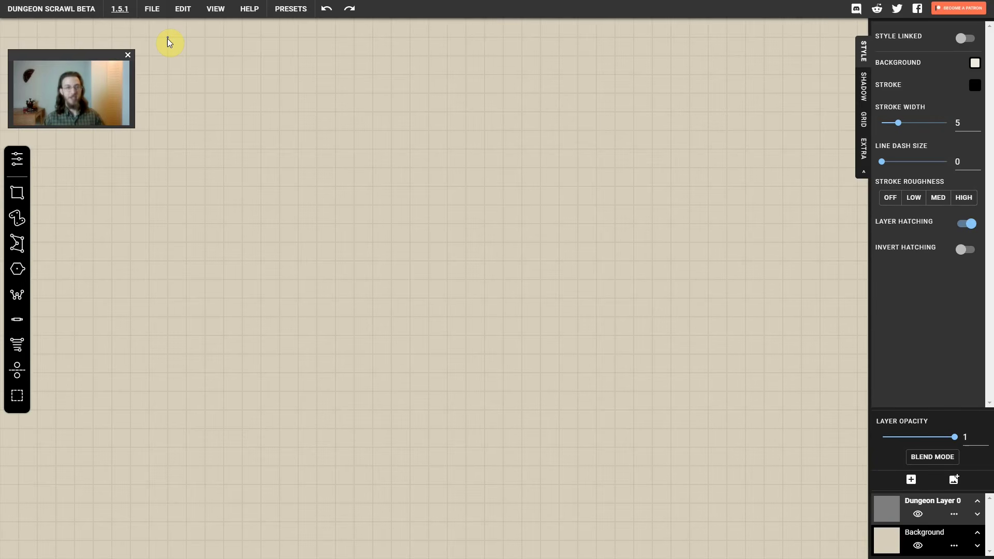
drag(167, 39, 280, 149)
mouse_move(207, 129)
mouse_down()
mouse_move(248, 339)
mouse_move(242, 382)
mouse_up()
drag(273, 95, 429, 111)
Draw two 3 by 3 cell rooms side by side below the east corridor and a hexagonal room about eight cells wide beneath them
drag(316, 131, 373, 186)
drag(392, 130, 448, 186)
key(4)
mouse_move(373, 280)
mouse_down()
mouse_move(417, 357)
mouse_move(383, 300)
mouse_move(382, 254)
mouse_move(419, 315)
mouse_up()
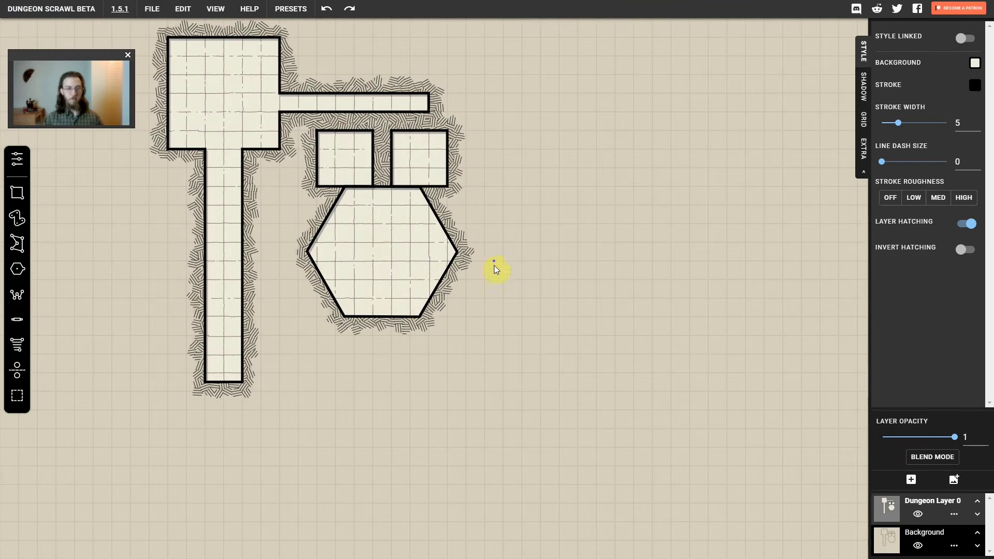
Draw three circular rooms about four cells across, placed east, southeast and southwest of the hexagonal room
drag(503, 253, 505, 289)
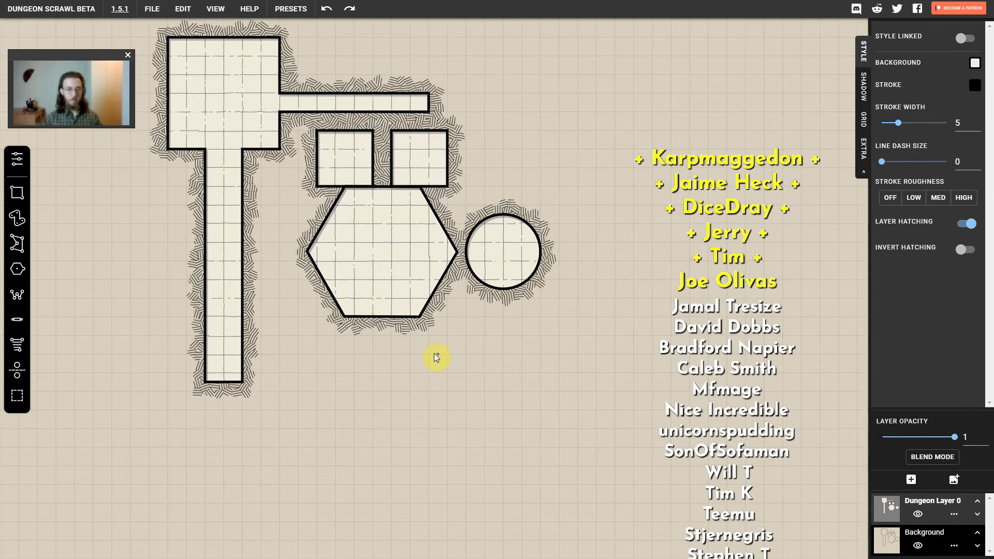
drag(436, 355, 451, 389)
drag(325, 355, 350, 391)
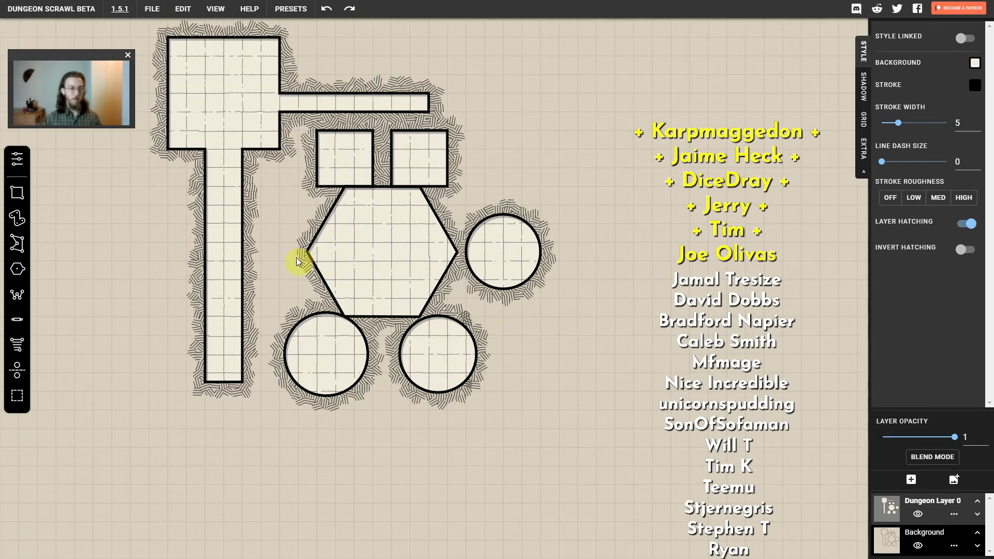
Connect the hexagonal room to the three circular rooms with passages about two cells wide
mouse_move(270, 253)
mouse_down()
mouse_move(264, 288)
mouse_move(270, 254)
mouse_up()
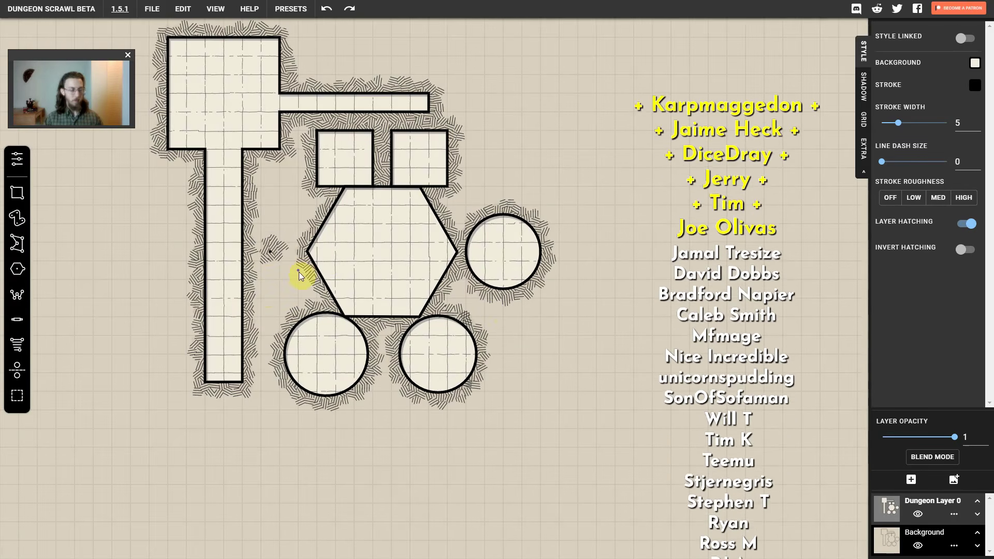
mouse_move(386, 252)
mouse_down()
mouse_move(505, 254)
mouse_move(437, 356)
mouse_up()
mouse_move(382, 252)
mouse_down()
mouse_move(436, 355)
mouse_move(306, 355)
mouse_up()
Reduce the path radius and link both small square rooms to the hexagonal room and the corridor above with one-cell-wide passages
mouse_move(19, 223)
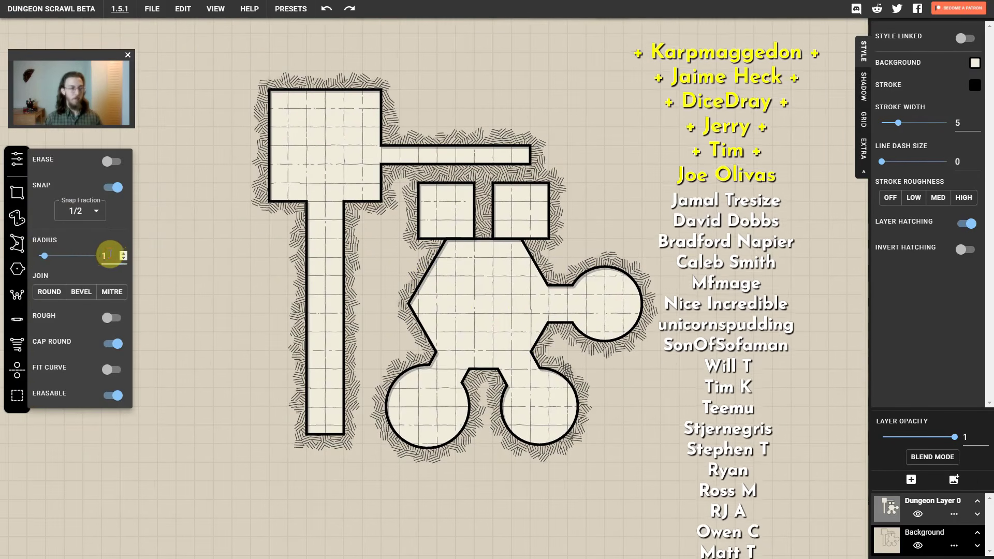
scroll(108, 254, down, 1)
drag(458, 222, 458, 259)
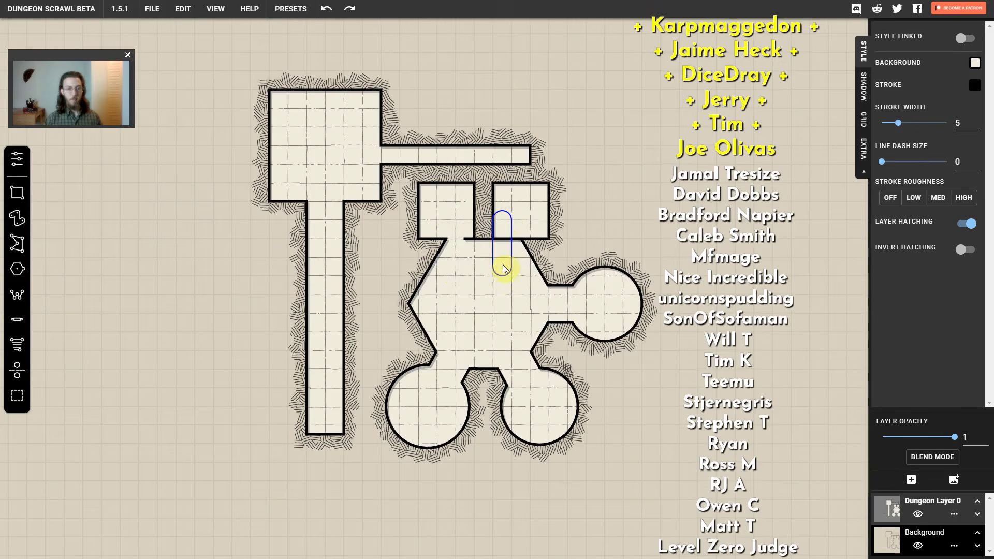
mouse_move(443, 195)
mouse_down()
mouse_move(521, 159)
mouse_move(519, 208)
mouse_up()
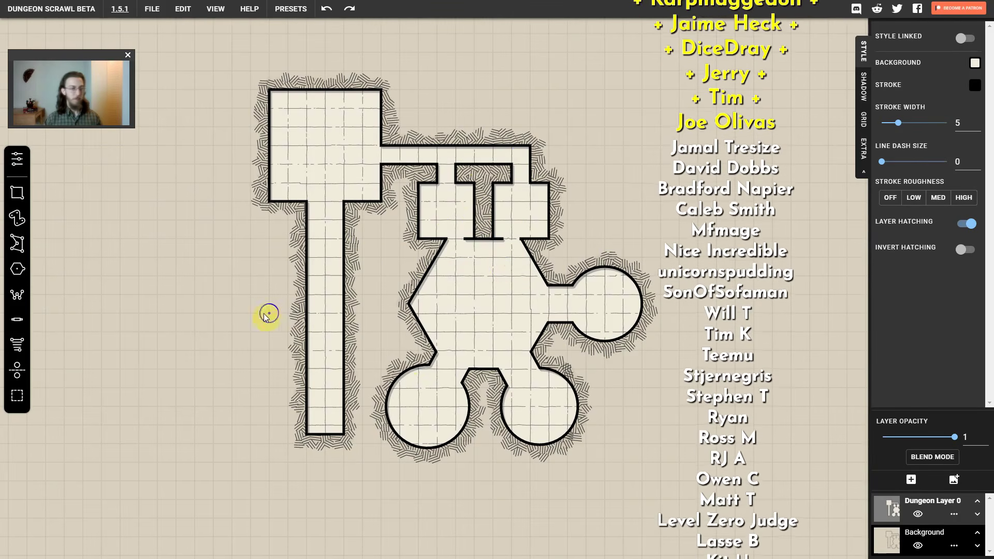
Turn on rough edges for the path and draw a winding tunnel west from the long corridor, ending in an irregular cave
drag(207, 247, 334, 262)
mouse_move(17, 221)
click(111, 317)
mouse_move(450, 266)
mouse_down()
mouse_move(280, 272)
mouse_move(337, 258)
mouse_move(320, 262)
mouse_move(441, 346)
mouse_move(284, 267)
mouse_move(269, 307)
mouse_move(256, 309)
mouse_move(274, 317)
mouse_move(241, 258)
mouse_move(279, 279)
mouse_move(214, 266)
mouse_up()
drag(253, 296, 277, 298)
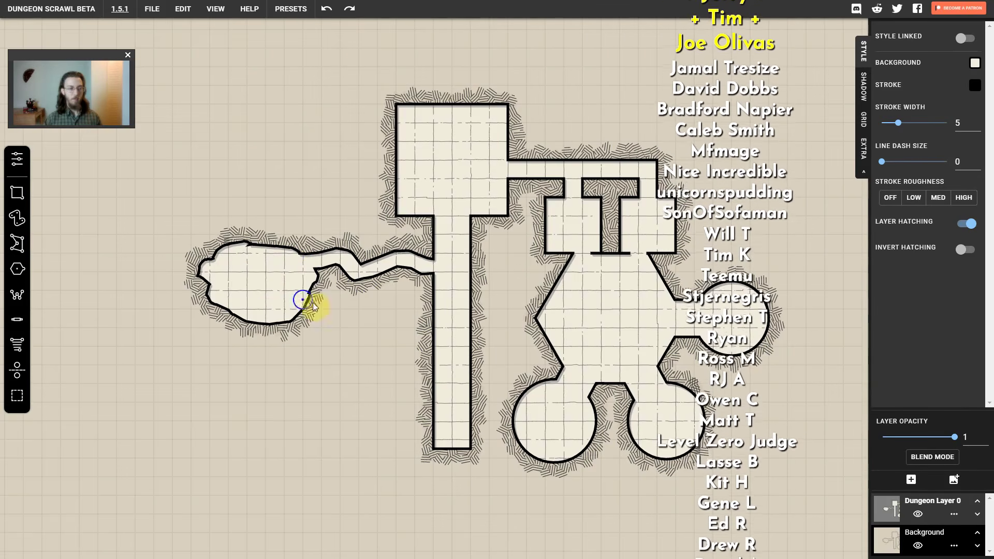
Draw a rectangular room about 6.5 by 5 cells west of the long corridor's lower end and join them with a one-cell-wide passage
click(17, 193)
mouse_move(293, 355)
mouse_down()
mouse_move(357, 362)
mouse_move(414, 449)
mouse_up()
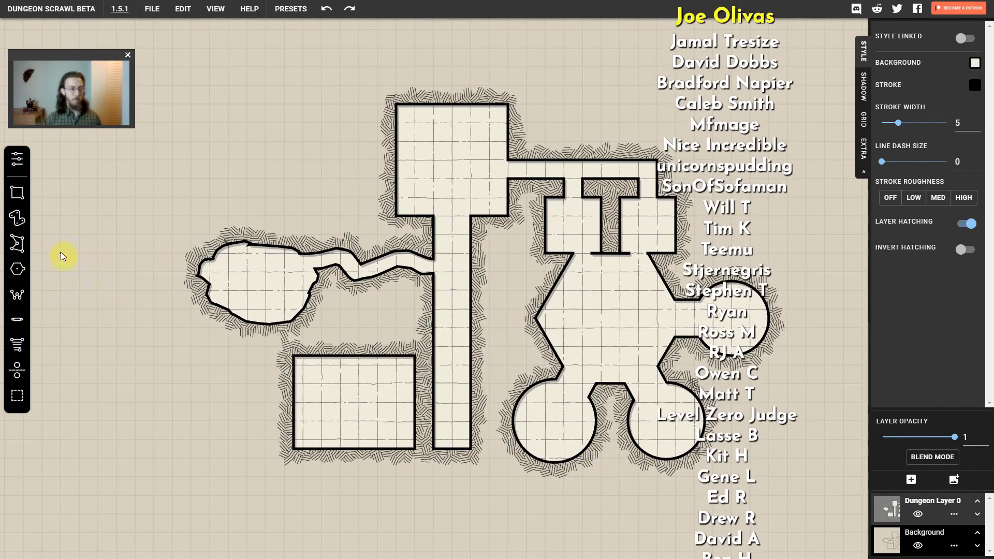
click(17, 319)
drag(395, 401, 448, 399)
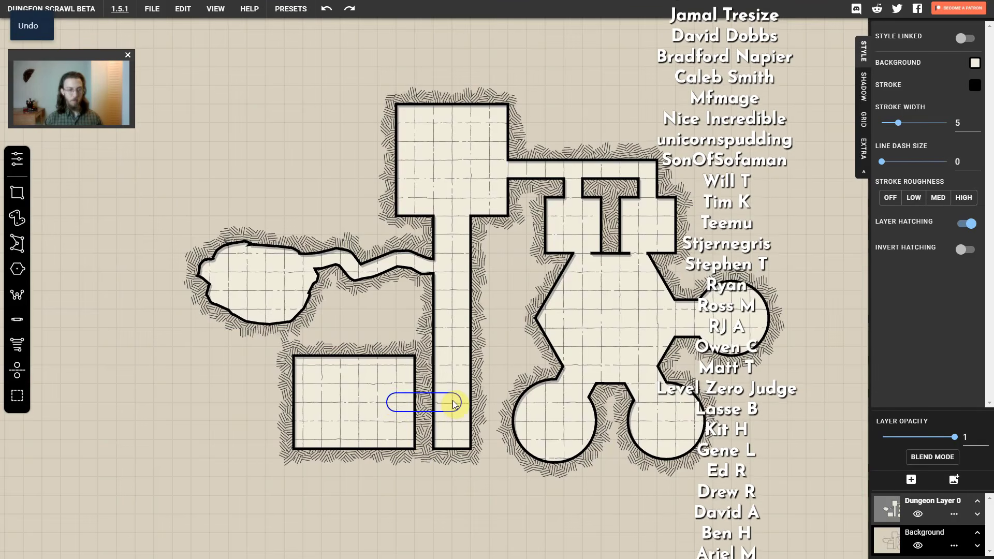
Set the erasing path's radius to 0.2 and divide the southwest rectangular room with a thin vertical wall, leaving a central gap
click(17, 159)
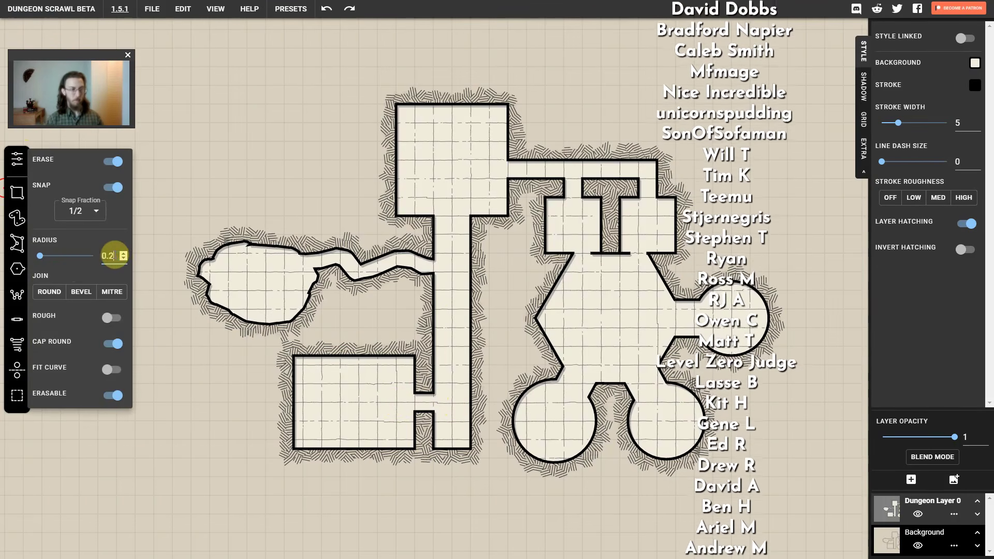
drag(357, 388, 358, 388)
drag(358, 417, 356, 459)
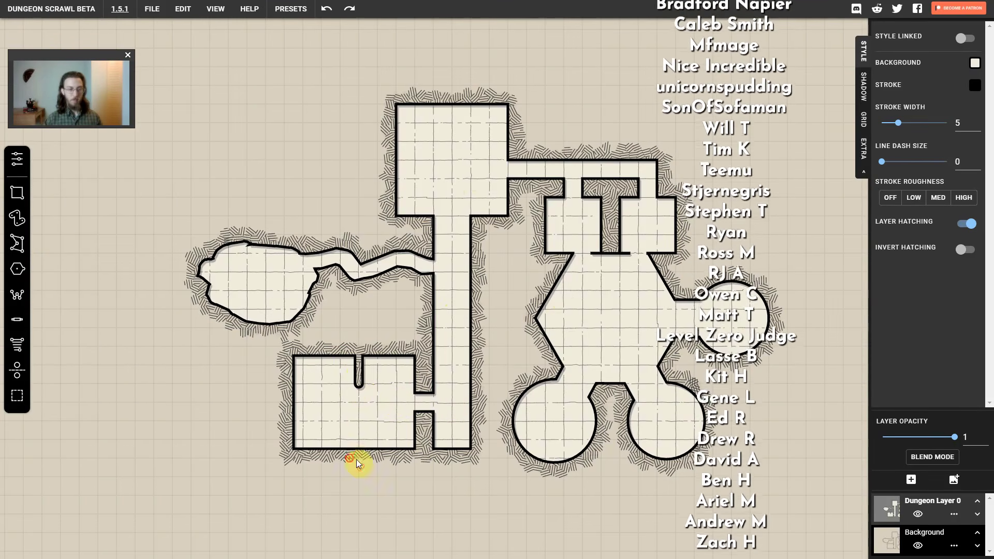
Place a small pillar at the centre of each of the three circular rooms
click(555, 421)
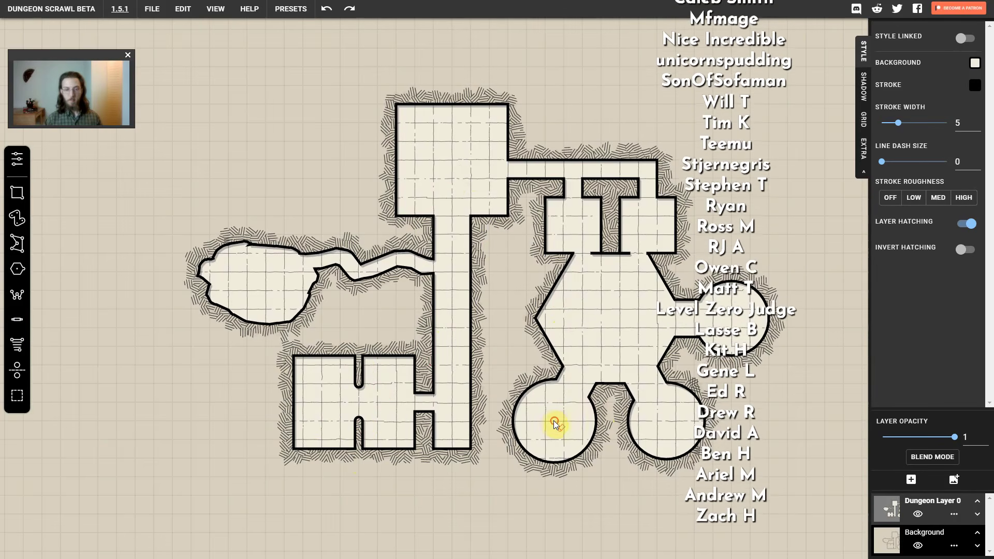
click(666, 421)
click(731, 318)
Place six pillars in the large square room, three along its west side and three along its east side
click(414, 198)
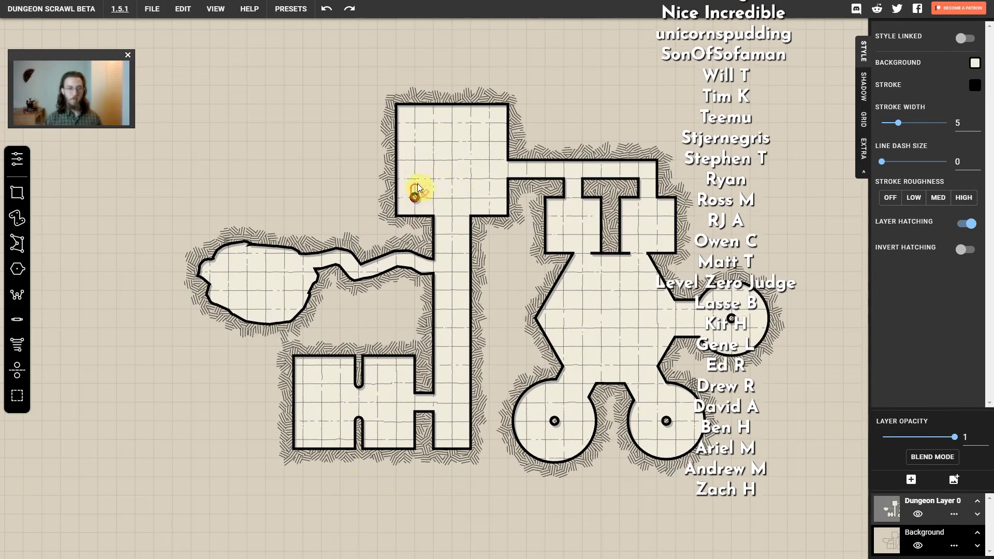
click(415, 160)
click(415, 123)
click(488, 124)
click(489, 160)
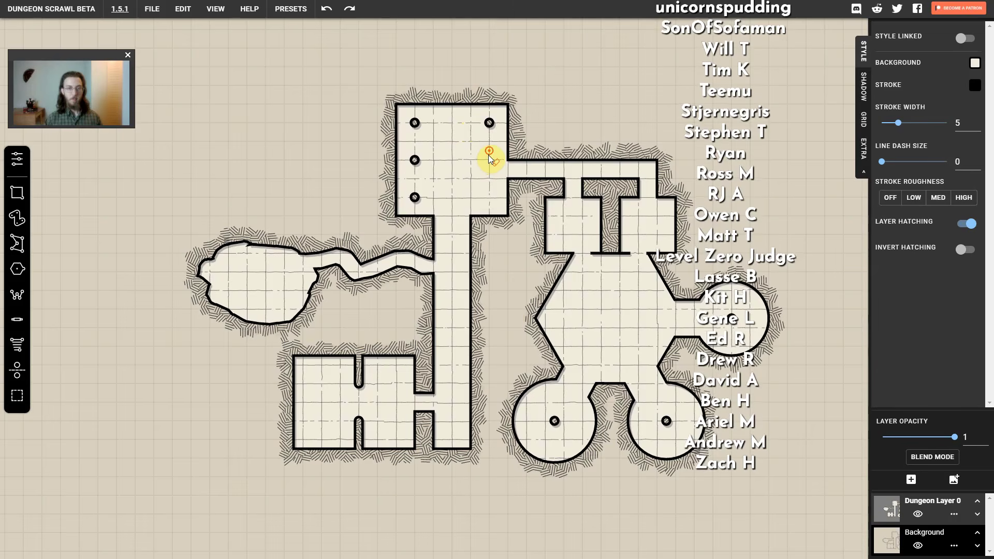
click(489, 197)
Draw a closed square of thin walls, 2 by 2 cells, in the middle of the hexagonal room
click(592, 300)
click(629, 300)
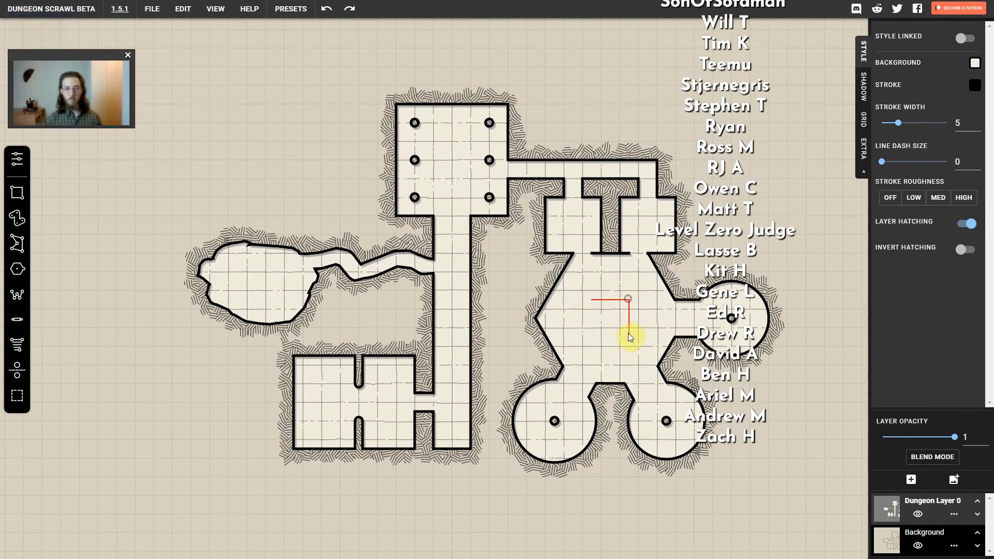
click(629, 336)
click(592, 337)
click(592, 302)
Draw two parallel walls, each two cells long and two cells apart, down from the large square room's north wall
click(433, 105)
click(435, 140)
drag(470, 105, 472, 140)
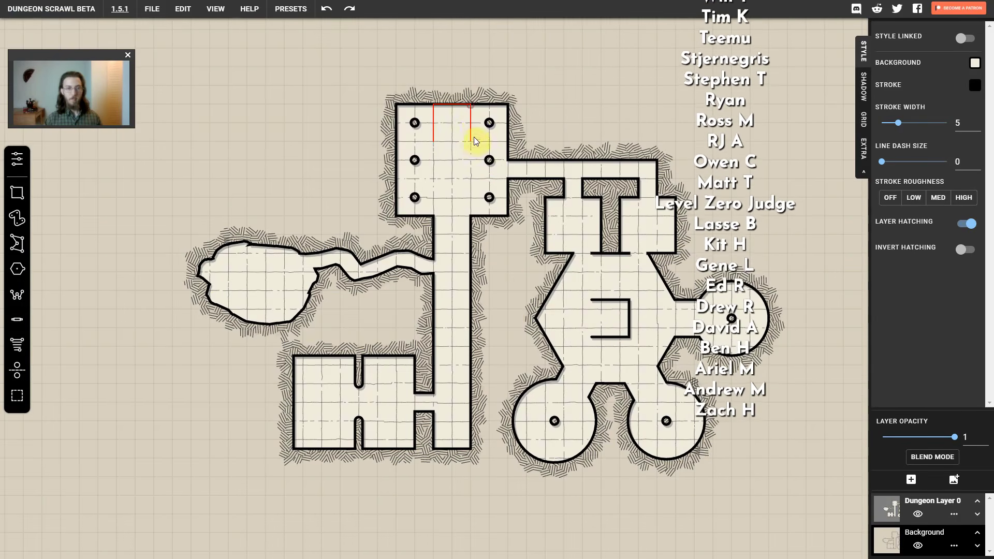
Add tapering stairs between the two short walls of the large room and inside the hexagonal room's walled square
click(17, 344)
drag(456, 105, 457, 144)
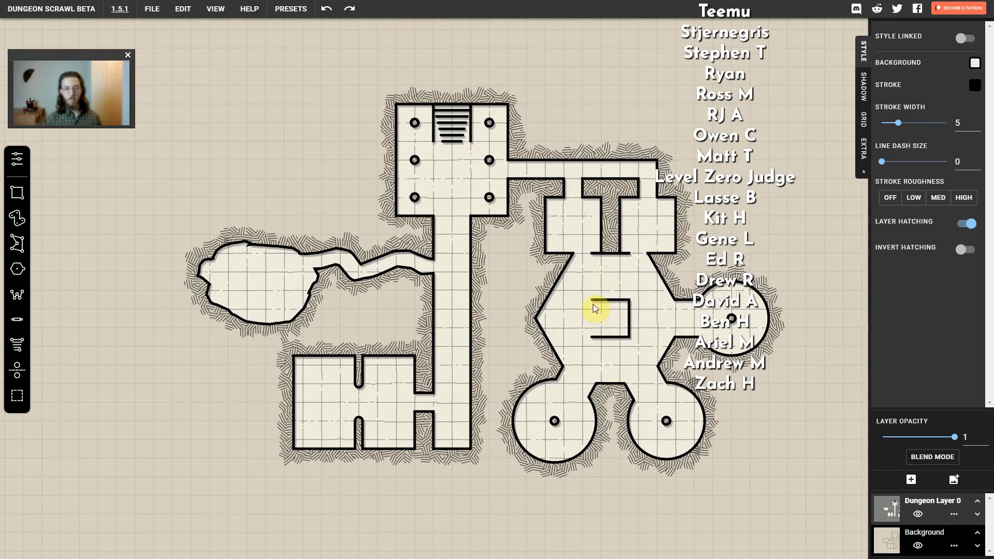
drag(593, 318, 622, 319)
Add a door about two cells long across the divided room's gap and a one-cell door at its corridor passage
click(18, 324)
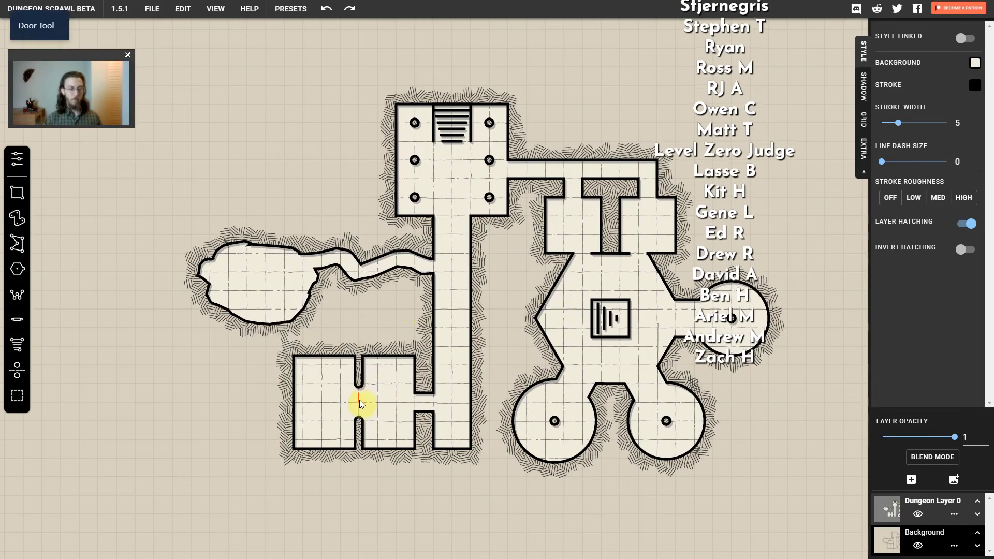
click(359, 403)
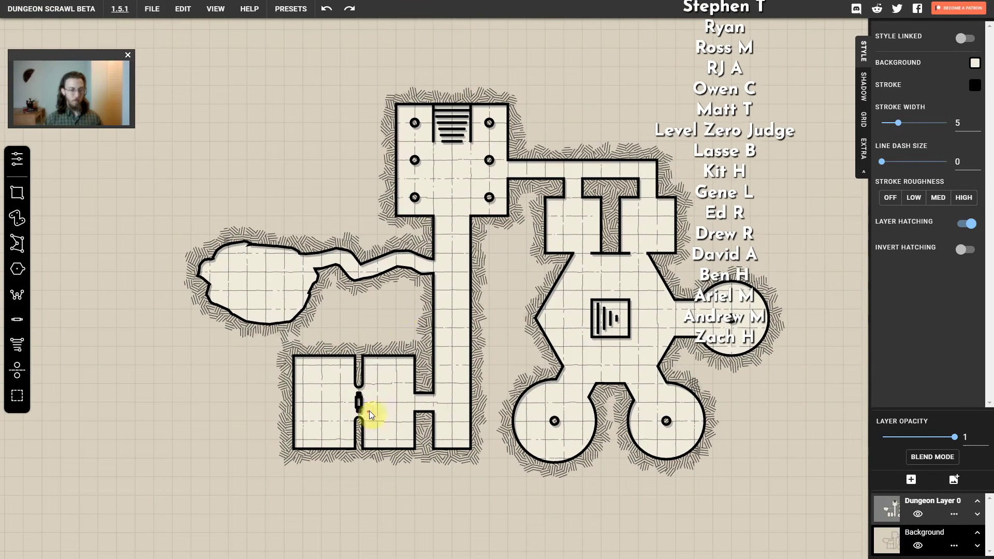
key(ctrl+z)
drag(359, 384, 359, 420)
click(414, 401)
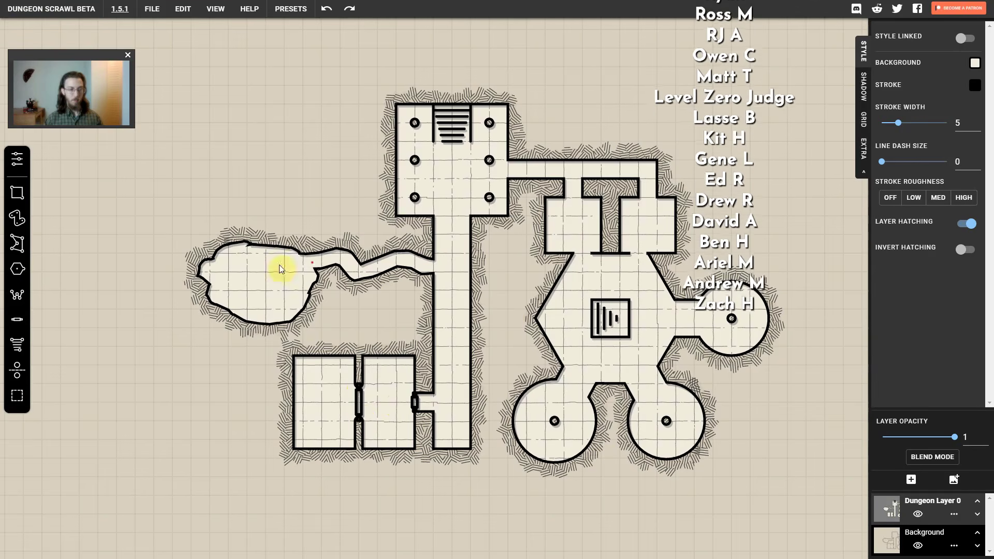
Add doors at the north and south openings of both small square rooms and a double door between large room and long corridor
click(572, 187)
click(646, 187)
click(582, 252)
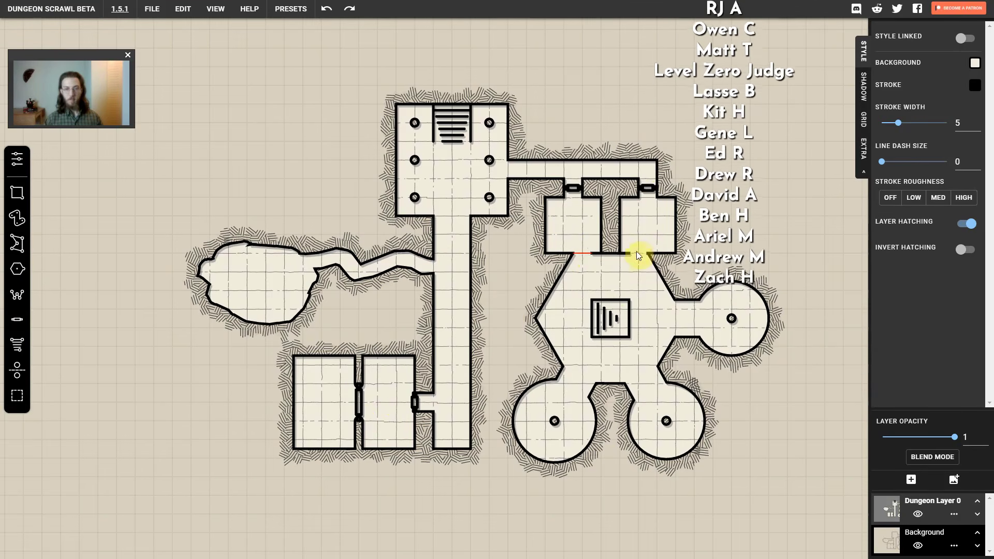
click(636, 251)
click(447, 216)
click(461, 216)
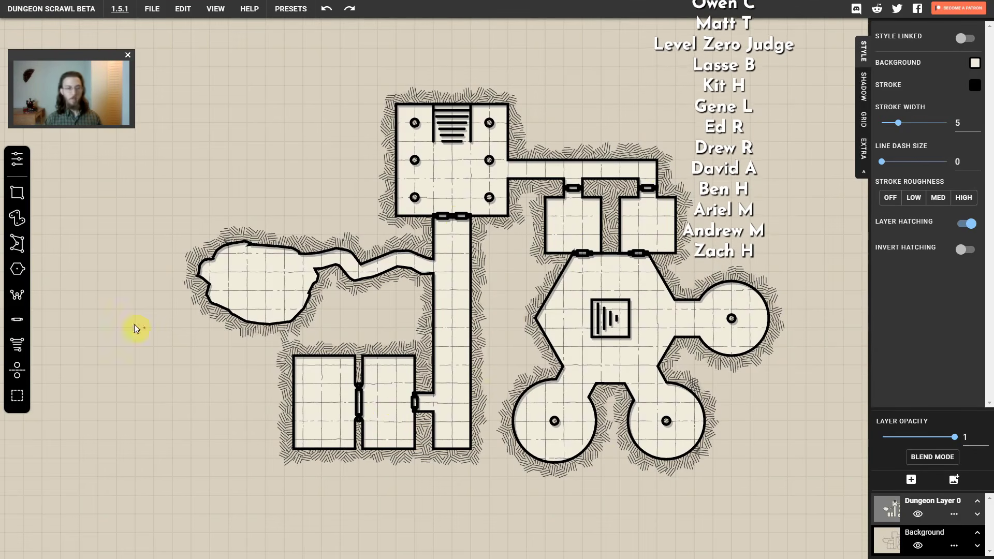
Add an image layer and stamp Axebane's barrels1.png in the west part of the hexagonal room
click(954, 479)
drag(79, 54, 175, 41)
click(62, 39)
click(51, 150)
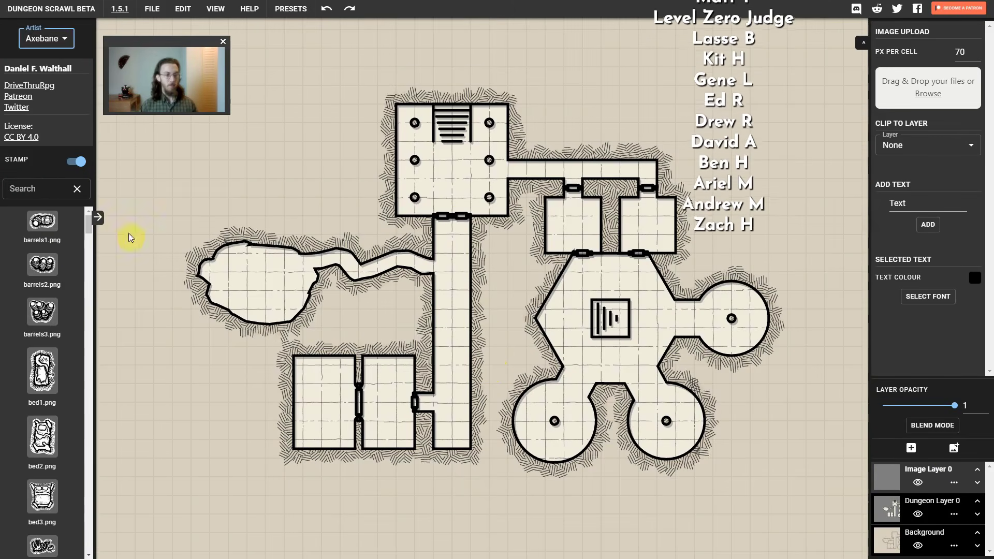
click(45, 224)
click(564, 317)
Rotate the barrels to line up with the hexagonal room's slanted northwest wall and return to the dungeon layer
click(926, 507)
click(573, 315)
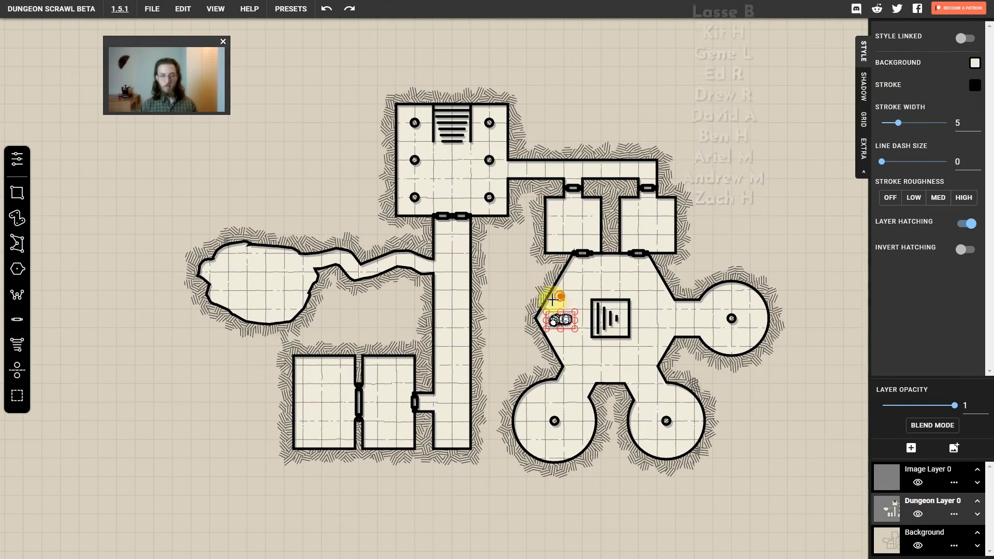
drag(563, 293, 537, 291)
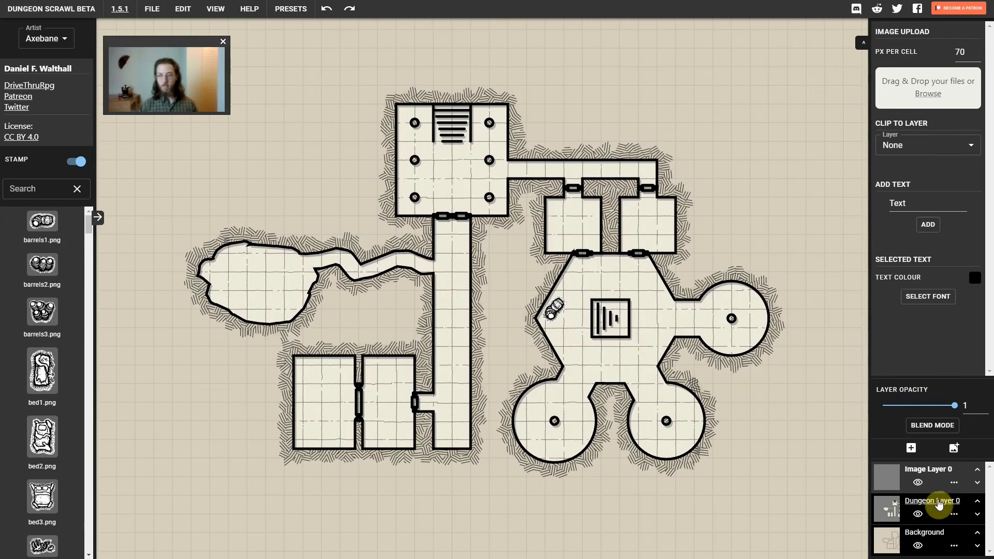
click(934, 505)
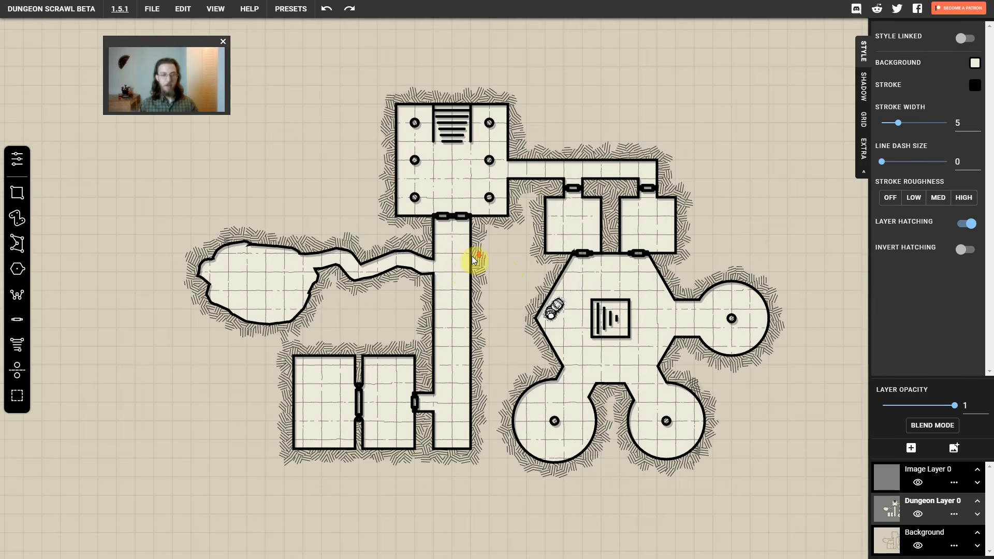
Delete the image layer containing the barrels
scroll(472, 257, down, 3)
scroll(471, 257, down, 1)
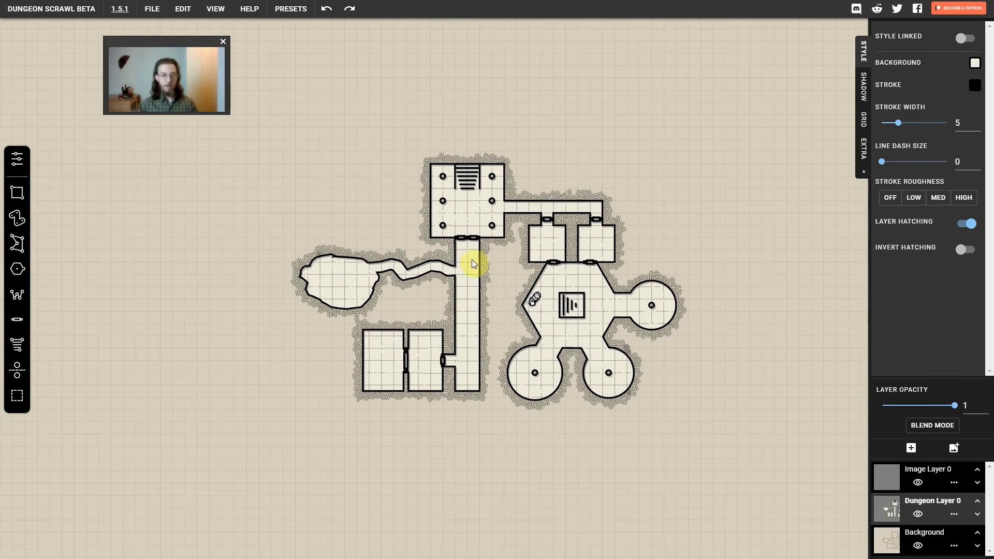
mouse_move(496, 268)
mouse_down()
mouse_move(408, 275)
mouse_move(506, 306)
mouse_move(557, 280)
mouse_move(483, 232)
mouse_move(486, 284)
mouse_move(488, 262)
mouse_move(475, 269)
mouse_up()
click(953, 514)
click(958, 502)
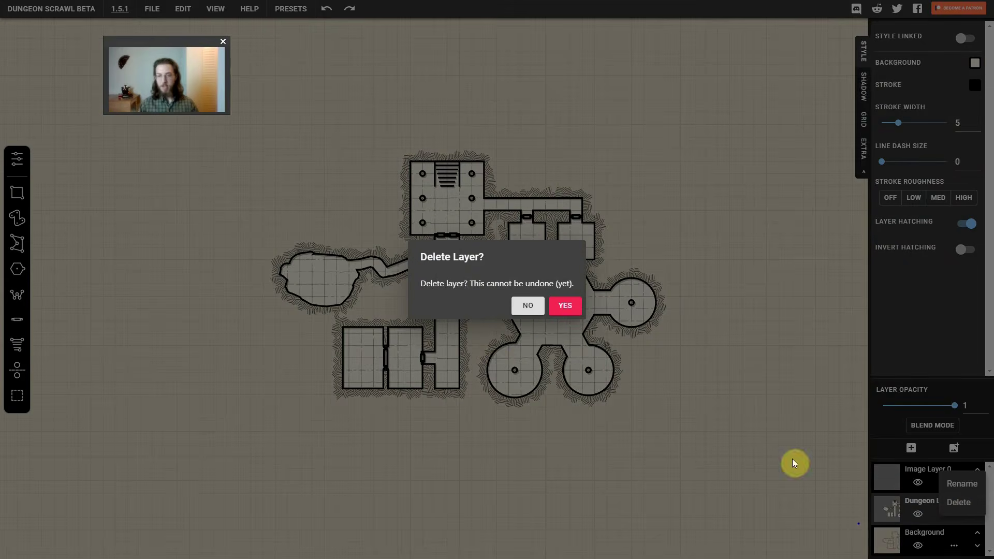
click(564, 306)
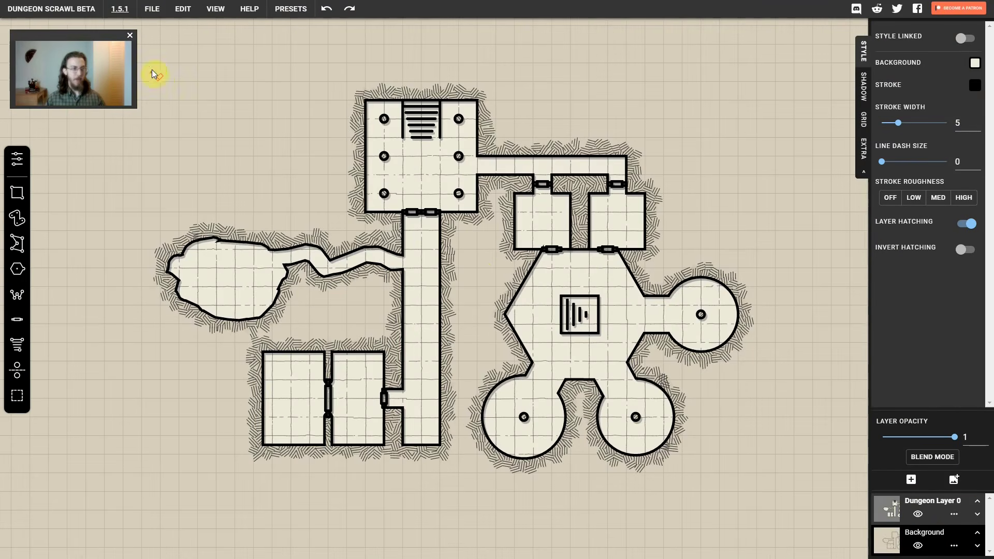
Erase the entire dungeon drawing with erasing rectangles, leaving an empty grid
mouse_move(142, 46)
mouse_down()
mouse_move(662, 432)
mouse_move(802, 506)
mouse_move(549, 500)
mouse_move(574, 499)
mouse_up()
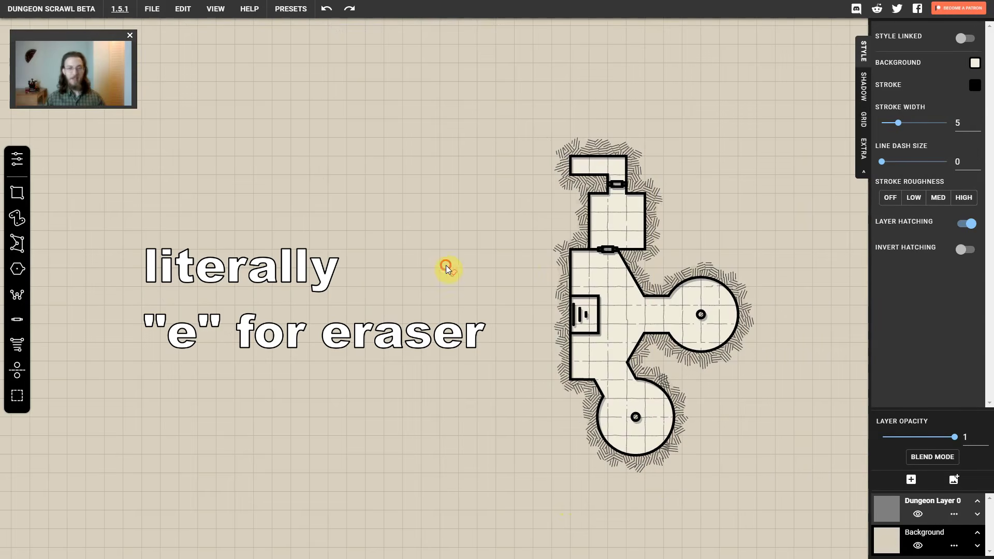
mouse_move(446, 265)
mouse_down()
mouse_move(594, 293)
mouse_move(602, 276)
mouse_up()
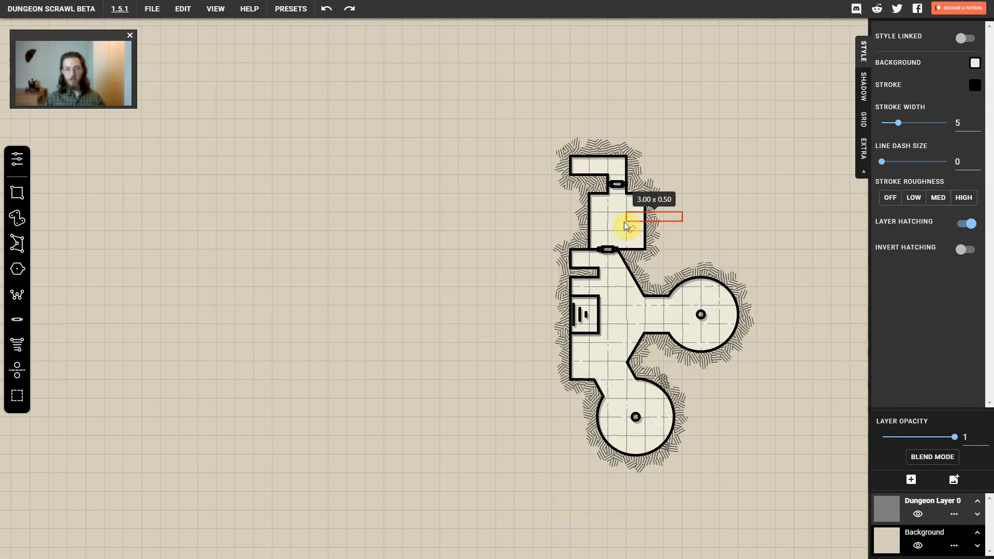
drag(623, 221, 623, 221)
mouse_move(792, 108)
mouse_down()
mouse_move(508, 458)
mouse_move(529, 454)
mouse_up()
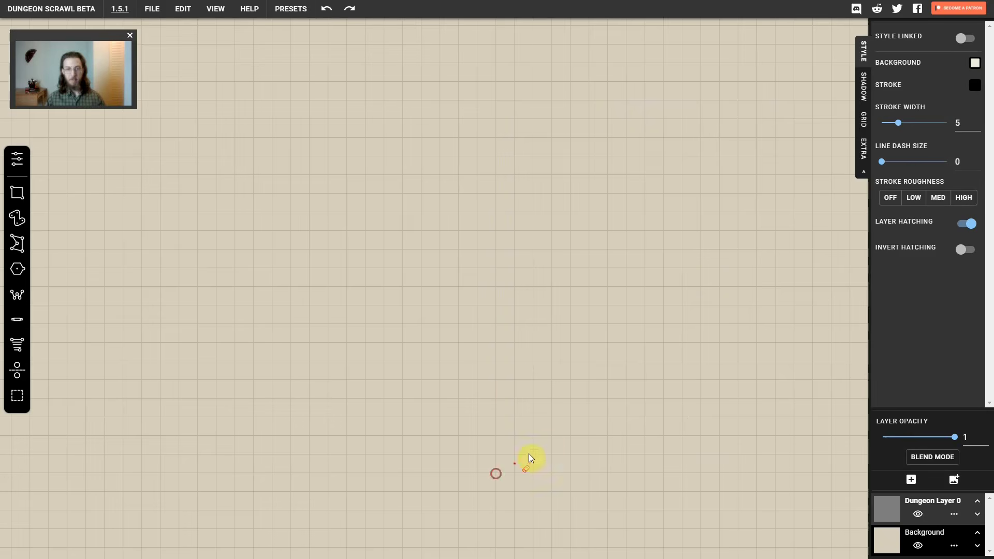
Draw a rectangular room of 5 by 4 cells with a one-cell-wide corridor extending about seven cells east
click(17, 219)
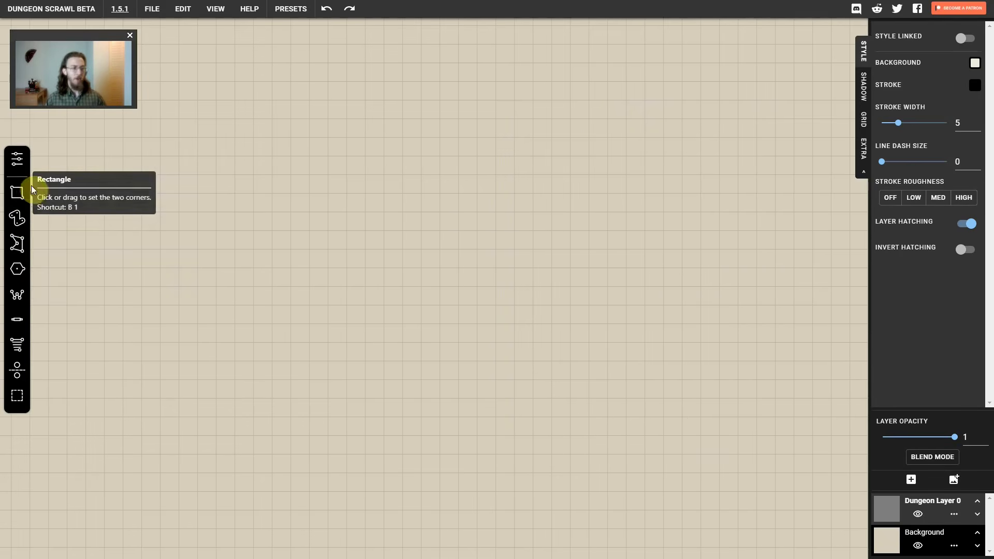
click(14, 194)
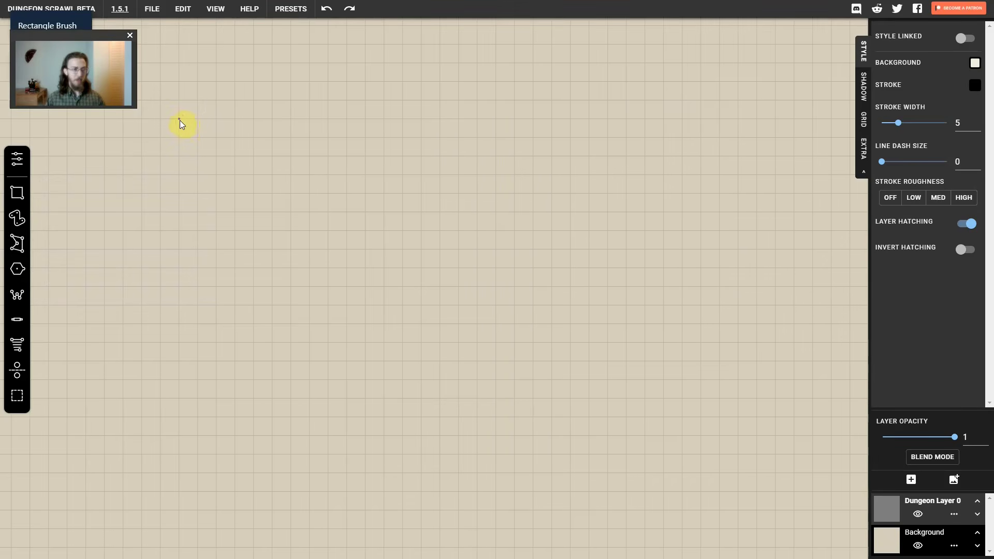
drag(179, 120, 270, 195)
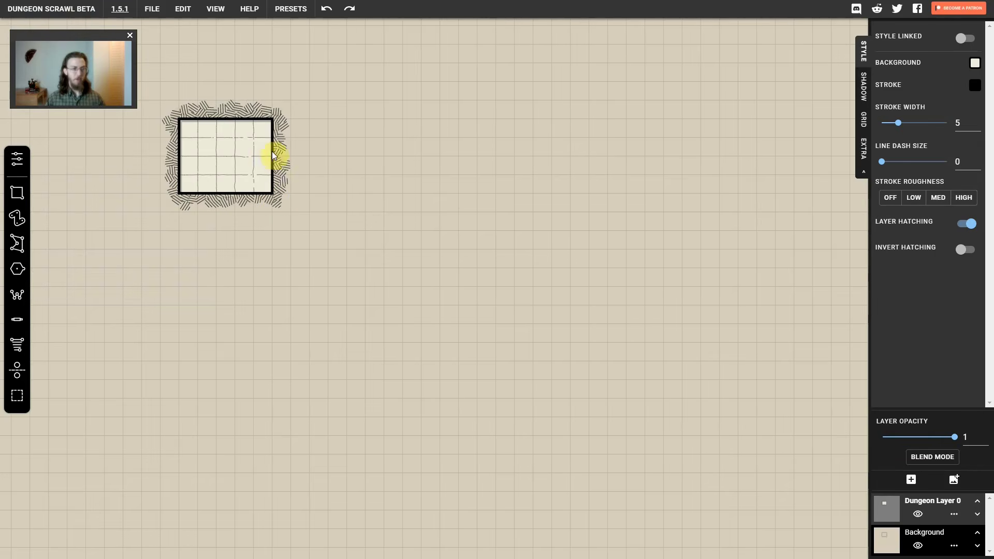
mouse_move(254, 139)
mouse_down()
mouse_move(338, 157)
mouse_move(402, 155)
mouse_up()
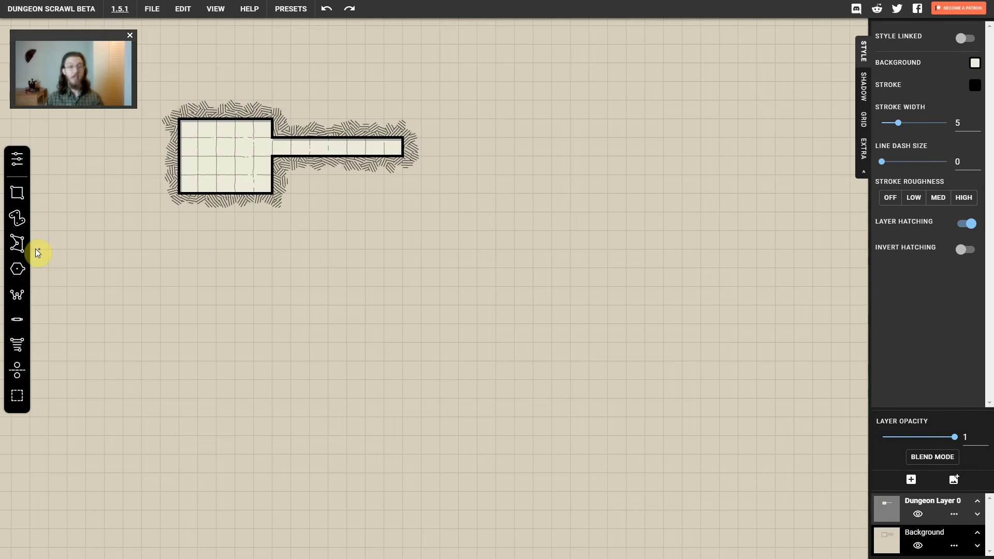
Set the snap fraction to 1/1 and draw a 1 by 1 cell square below the corridor
click(22, 169)
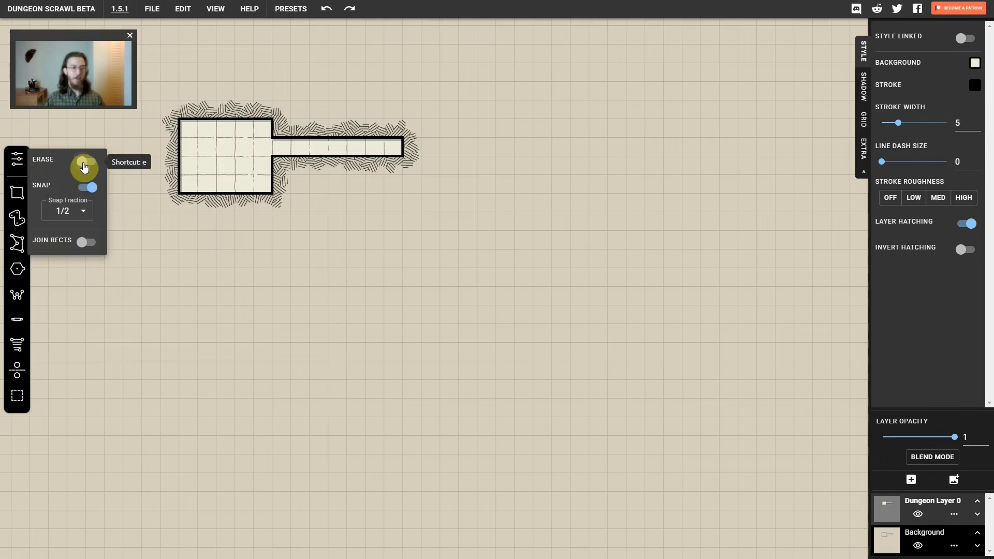
click(84, 214)
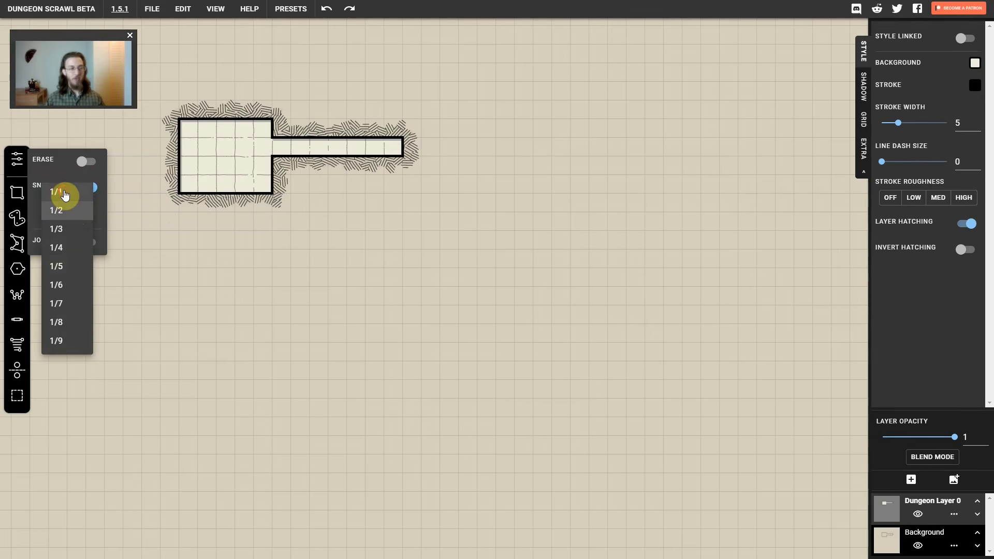
click(65, 194)
click(310, 196)
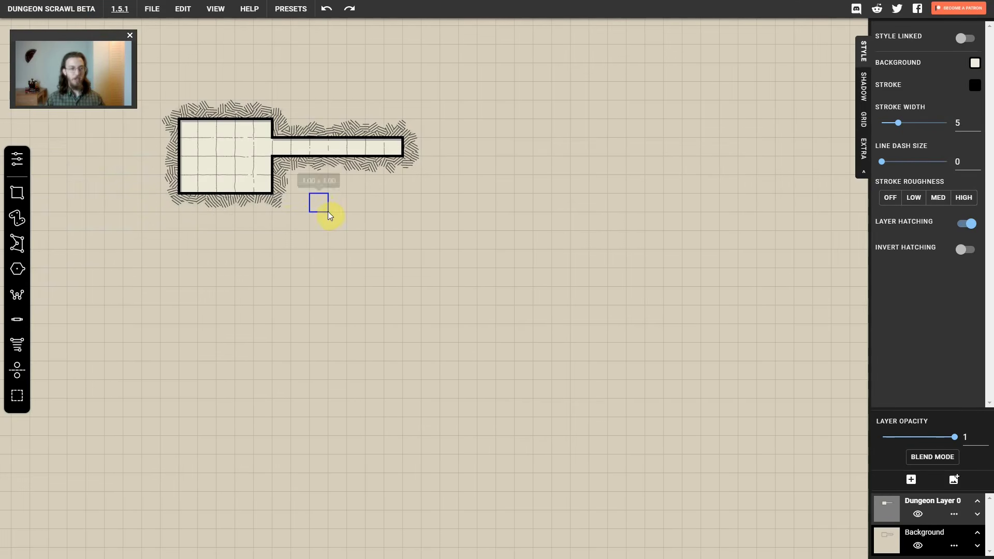
drag(329, 211, 329, 211)
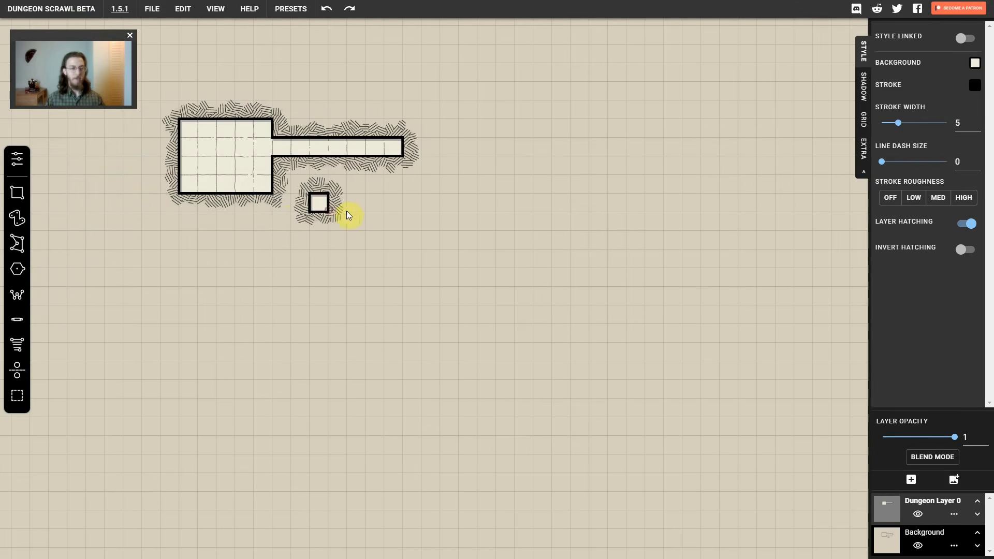
Set the snap fraction to 1/2 and draw a 2 by 2 cell room beside the small square and a 7 by 1 cell corridor northeast of it
click(17, 160)
click(73, 212)
click(65, 234)
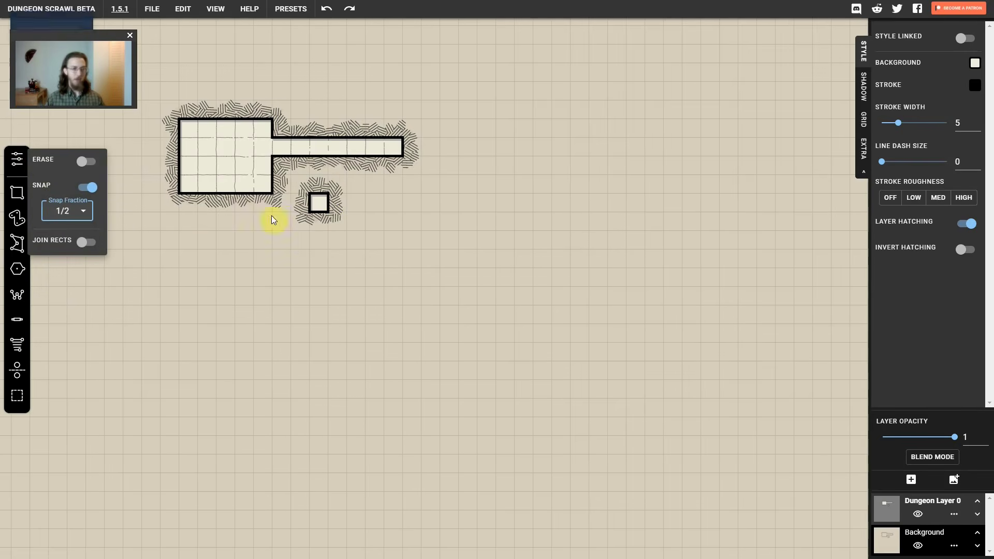
click(347, 203)
key(ctrl+z)
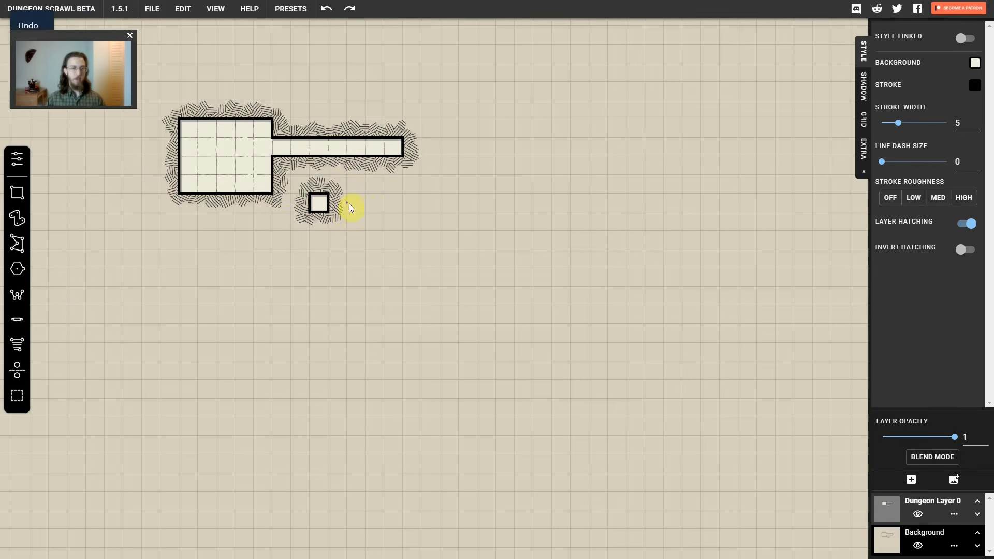
mouse_move(342, 205)
mouse_down()
mouse_move(384, 244)
mouse_move(375, 246)
mouse_up()
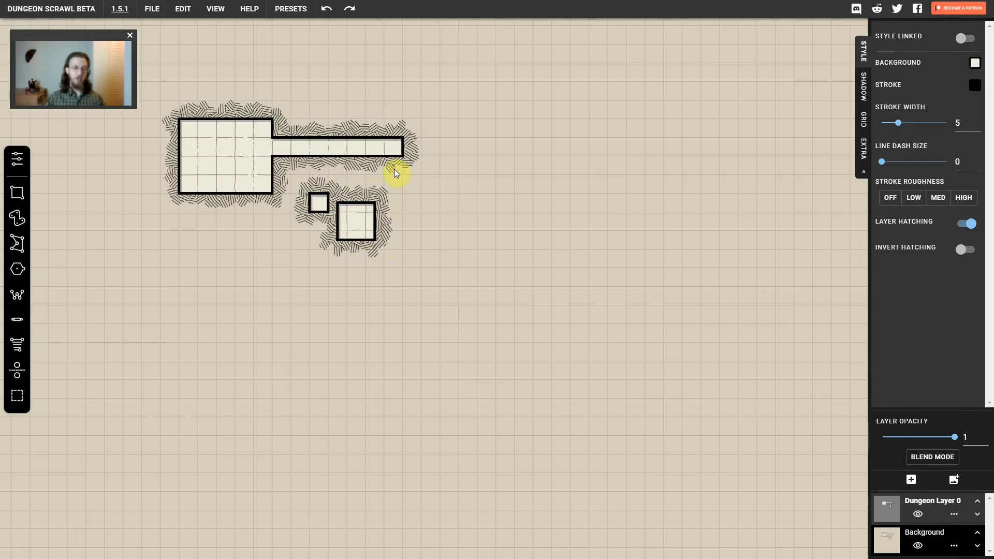
drag(394, 168, 526, 182)
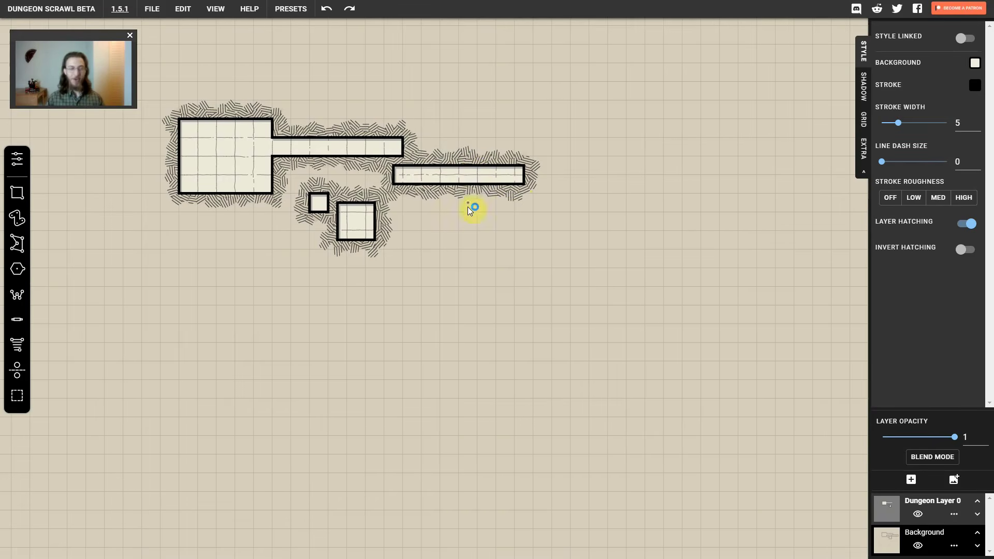
Set the Path Brush radius to 0.5 and draw a straight horizontal corridor about six cells long below the small square
click(17, 219)
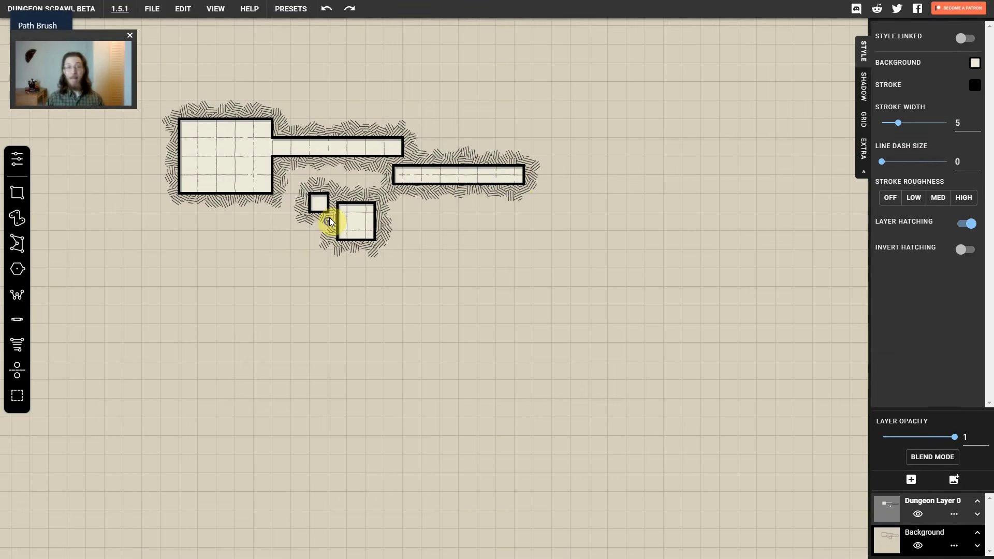
click(17, 162)
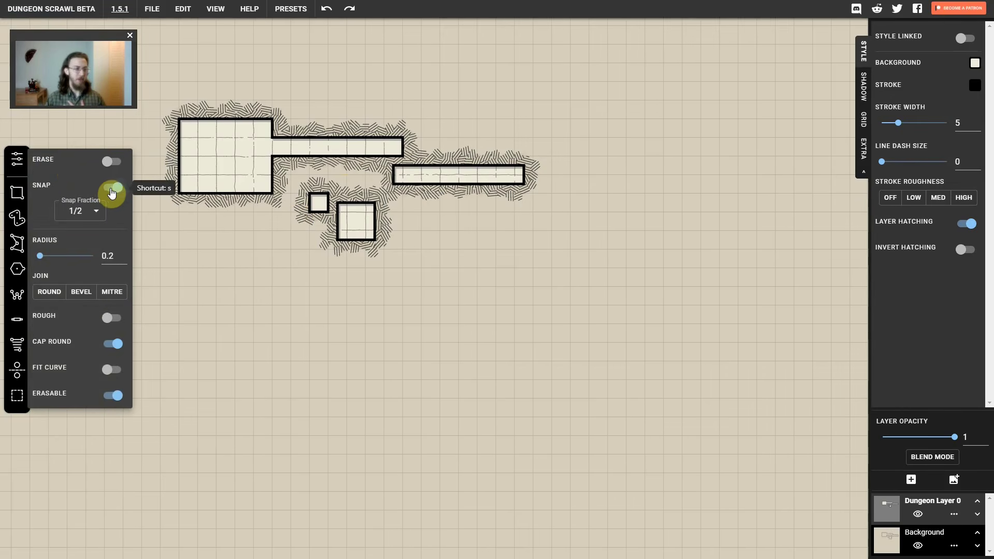
click(123, 254)
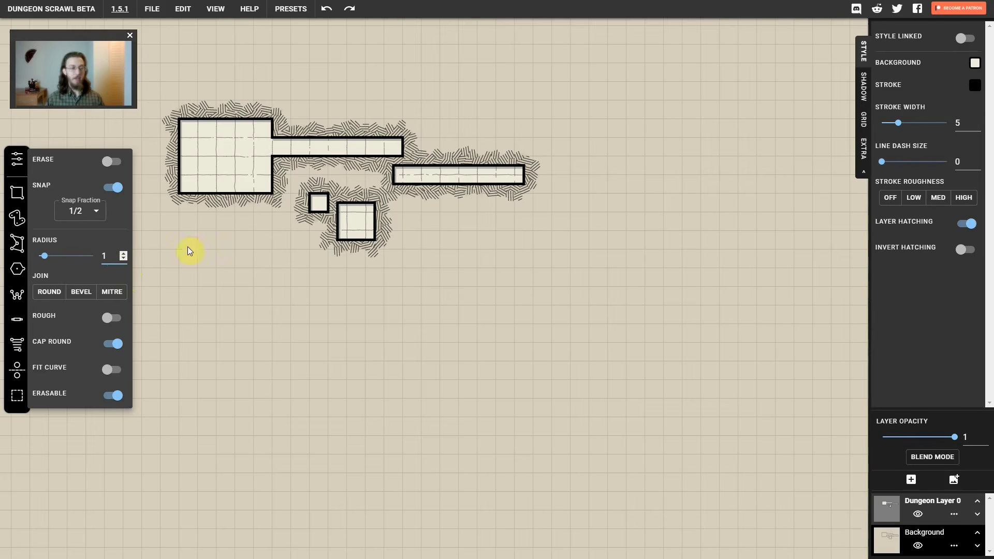
click(111, 255)
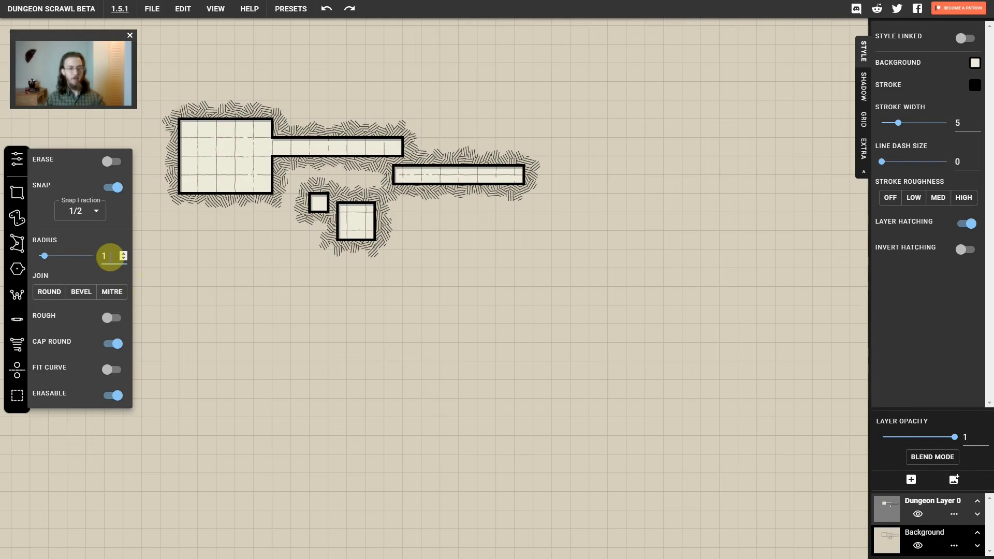
click(123, 259)
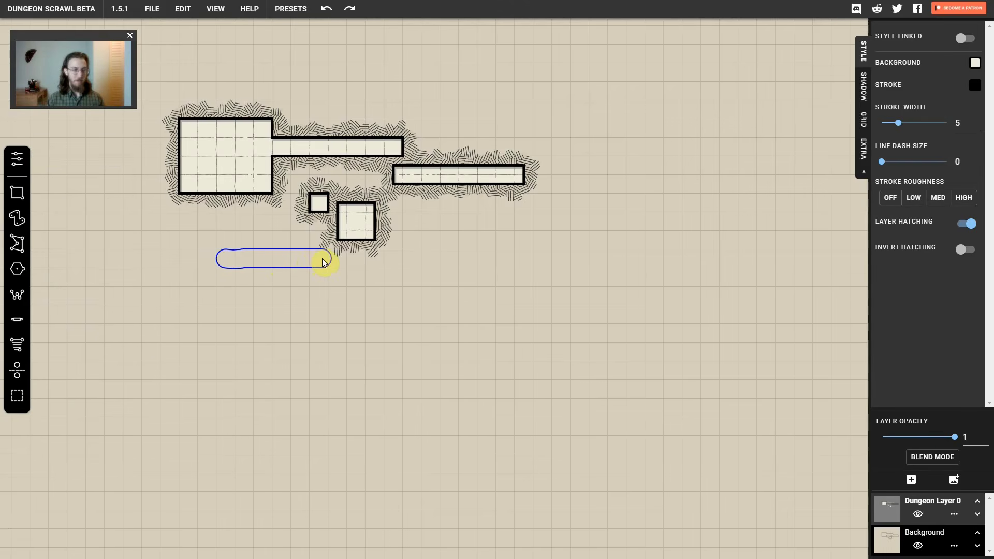
drag(322, 259, 322, 258)
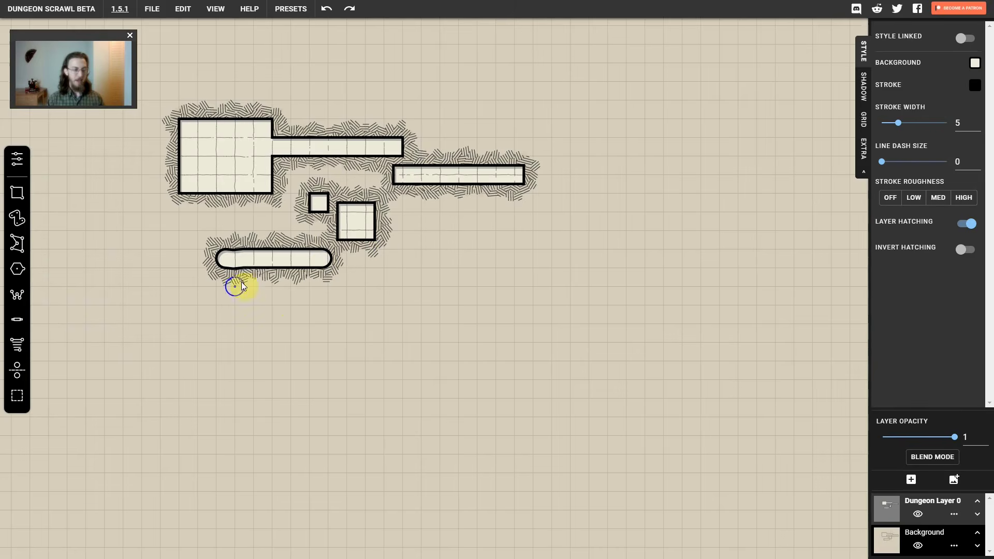
Draw a V-shaped corridor below the rounded corridor and a cloud-shaped cave east of it
mouse_move(229, 296)
mouse_down()
mouse_move(340, 292)
mouse_move(325, 376)
mouse_move(375, 310)
mouse_move(319, 392)
mouse_up()
drag(322, 333, 321, 334)
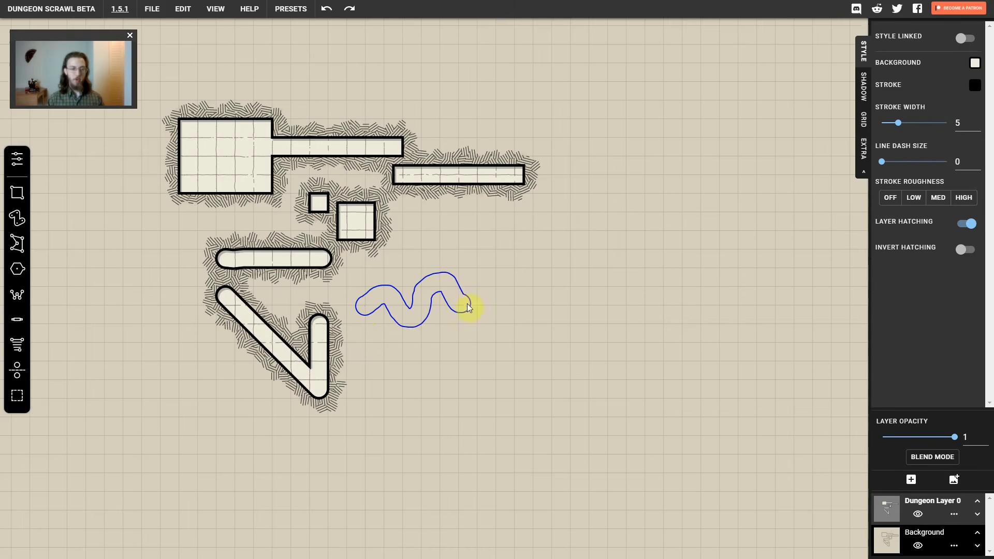
mouse_move(433, 302)
mouse_down()
mouse_move(399, 300)
mouse_move(416, 307)
mouse_move(418, 288)
mouse_move(393, 281)
mouse_move(380, 296)
mouse_move(424, 294)
mouse_up()
Enable Rough for the path and draw an irregular passage running southeast, just east of the 2 by 2 cell room
click(25, 162)
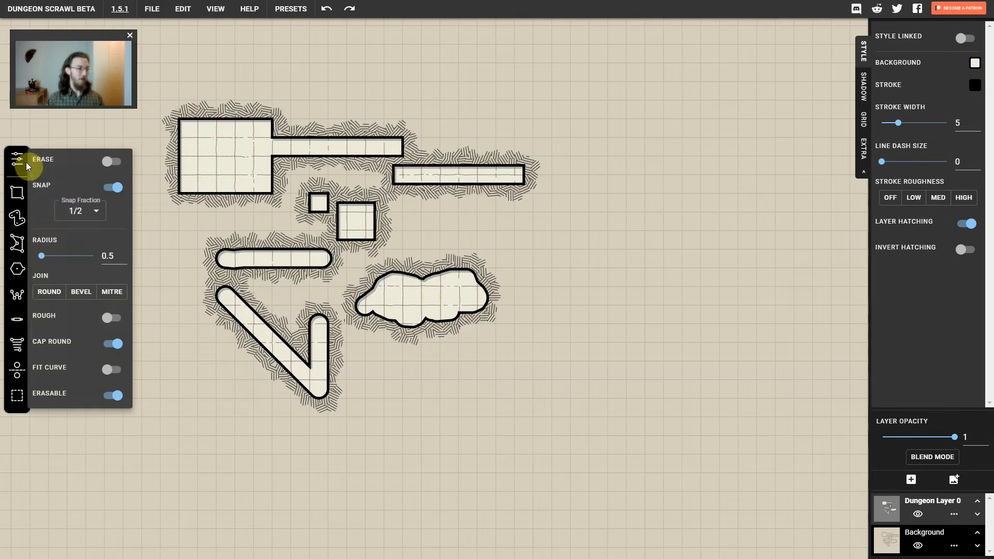
click(112, 321)
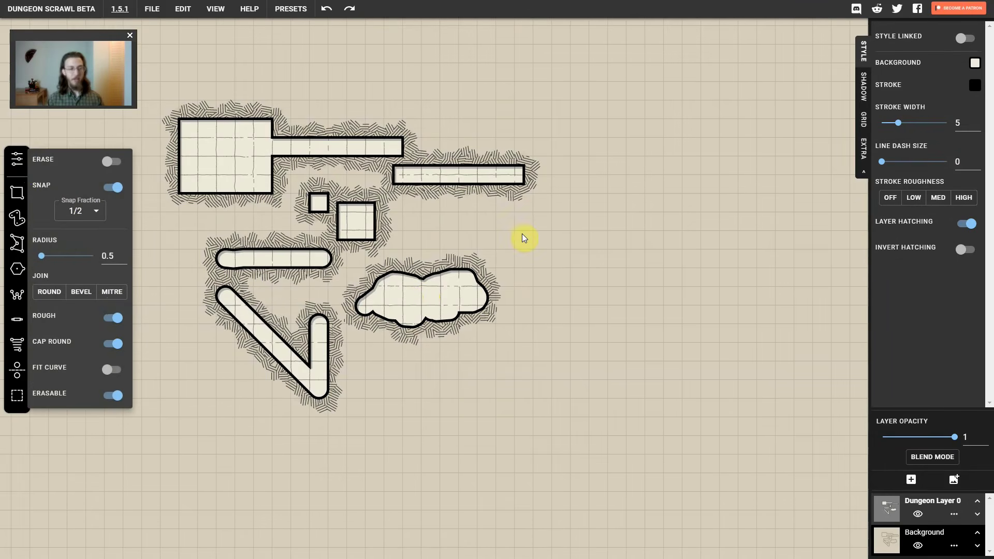
drag(486, 223, 596, 267)
drag(676, 327, 679, 324)
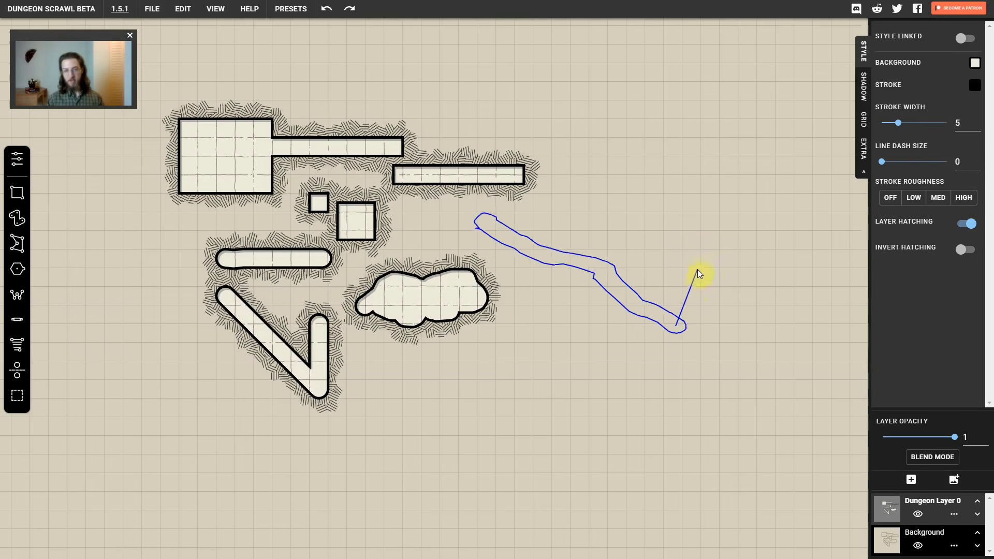
mouse_move(704, 241)
mouse_down()
mouse_move(718, 156)
mouse_move(694, 261)
mouse_move(707, 220)
mouse_up()
Disable Rough and Cap Round and draw a square-ended V-shaped corridor southeast of the cloud-shaped cave
click(17, 159)
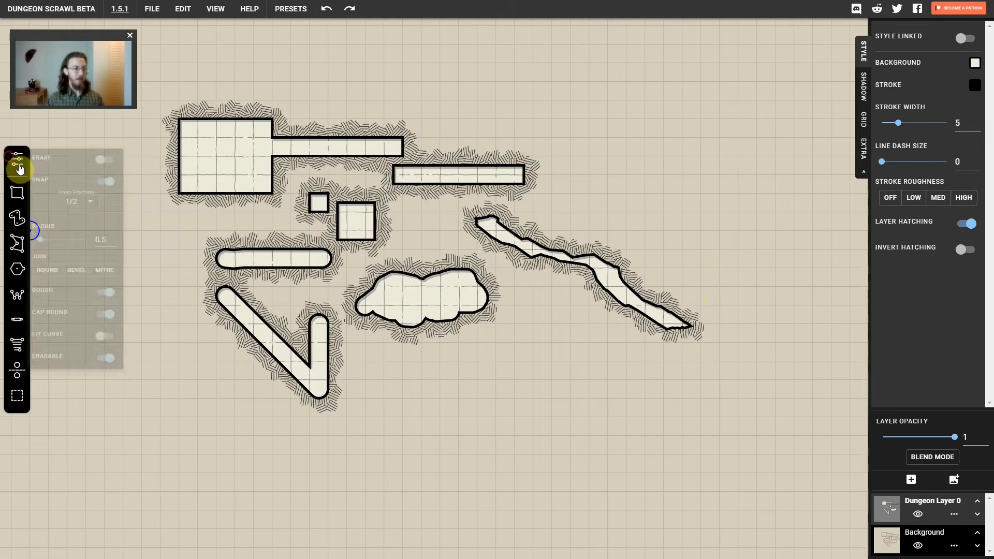
click(114, 318)
click(116, 346)
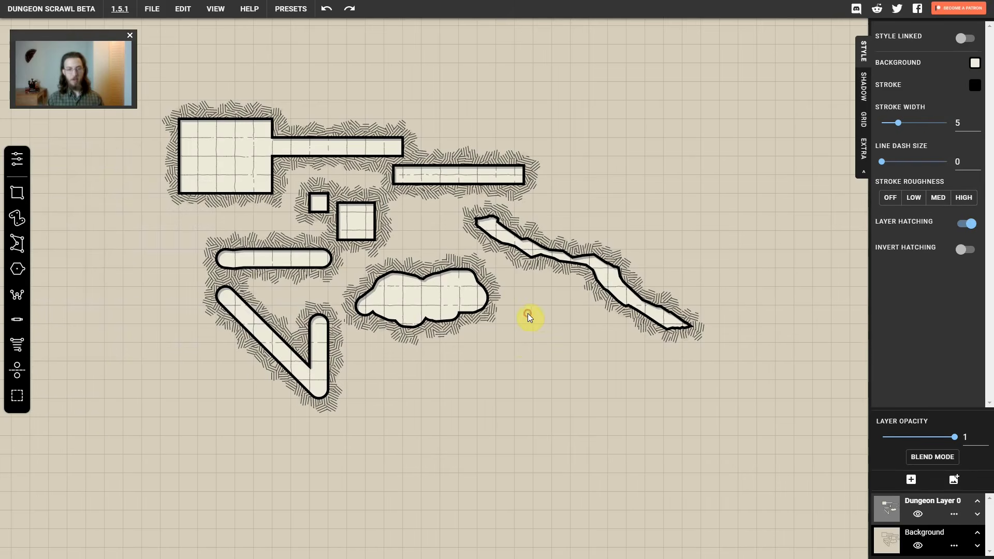
drag(527, 312, 592, 380)
double_click(620, 346)
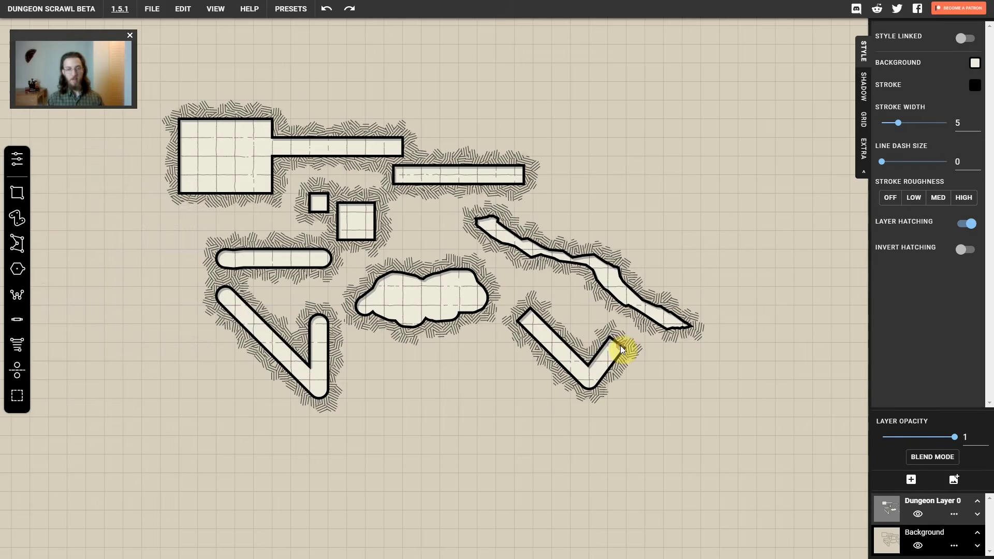
With the Rectangle Brush and Join Rects on, add a 3 by 2 cell room below the large room, extend it five cells west, and merge both rooms
click(23, 199)
click(19, 196)
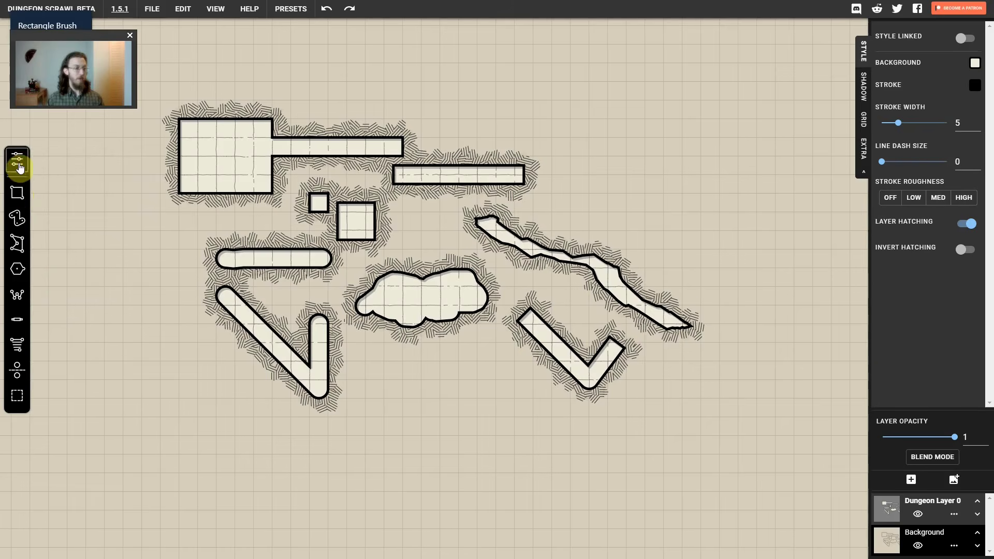
click(19, 165)
click(83, 243)
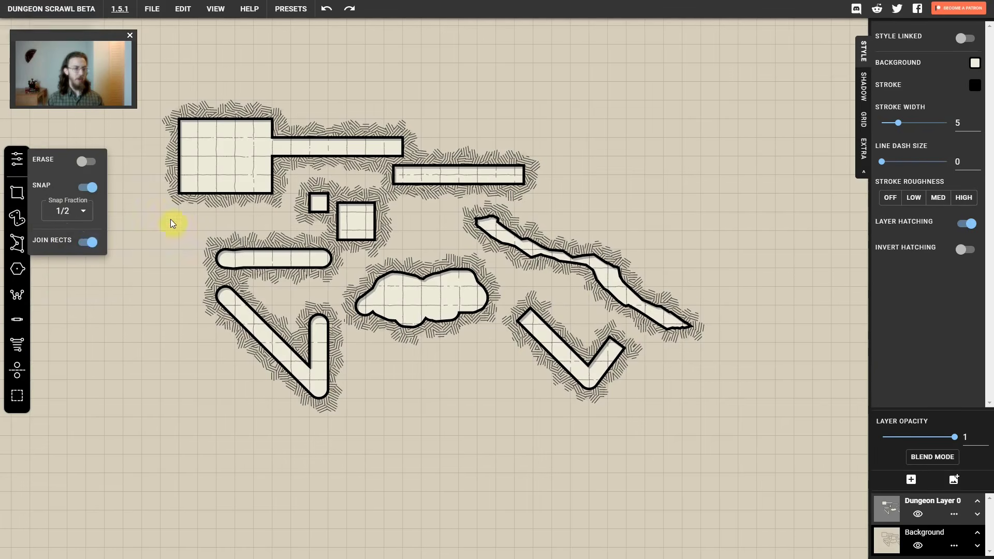
drag(179, 194, 234, 230)
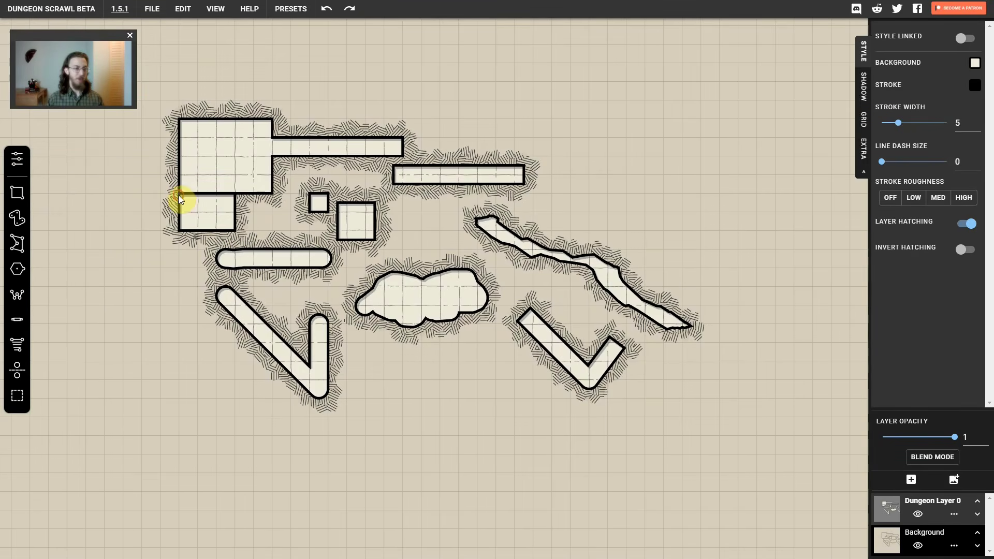
drag(179, 194, 89, 230)
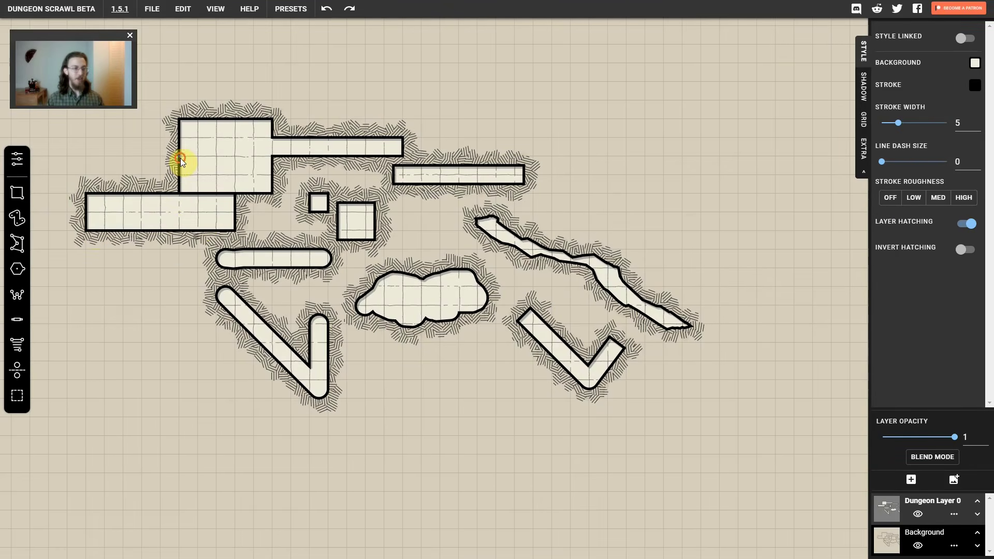
drag(180, 157, 234, 215)
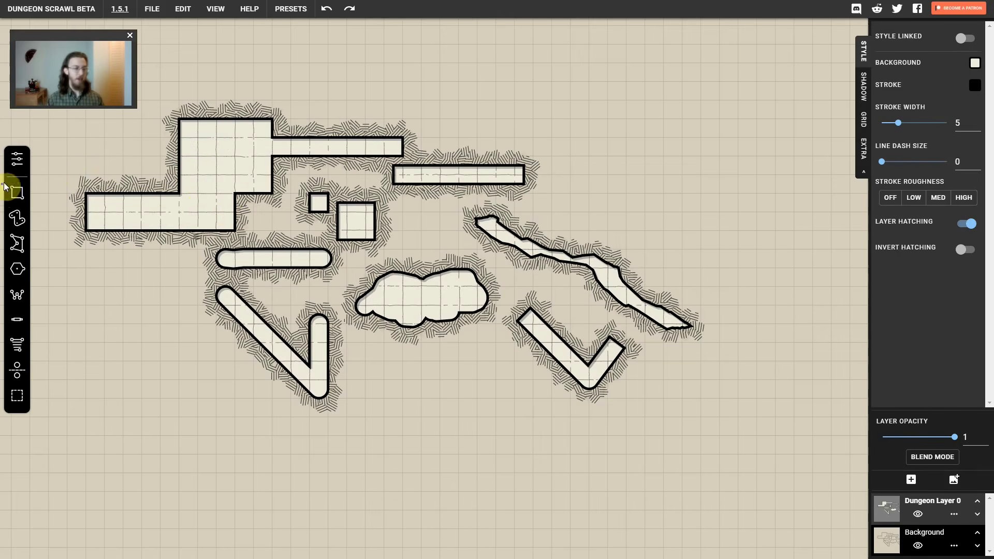
Enable Fit Curve for the Path Brush and draw a curved corridor sweeping southeast around the long corridor and hooking back west
click(17, 159)
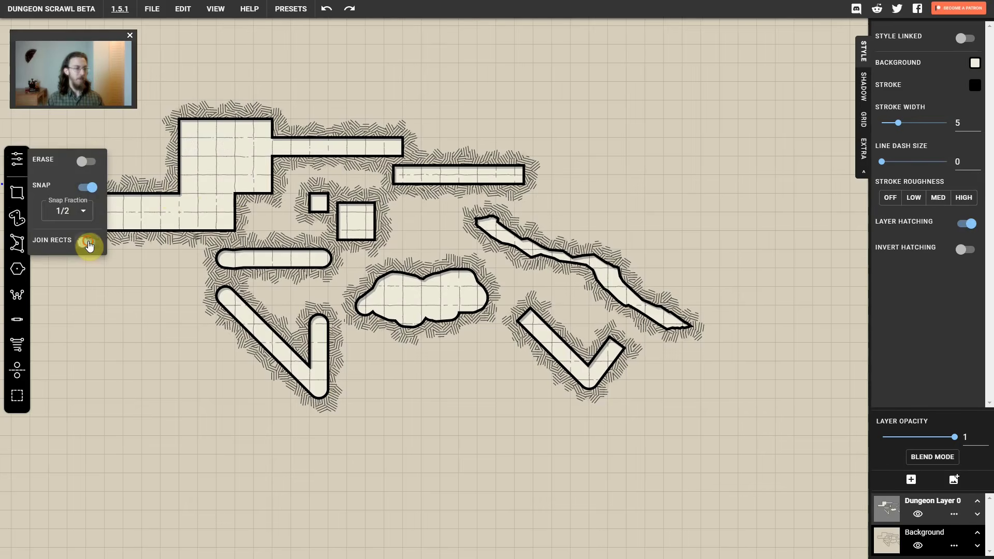
click(19, 217)
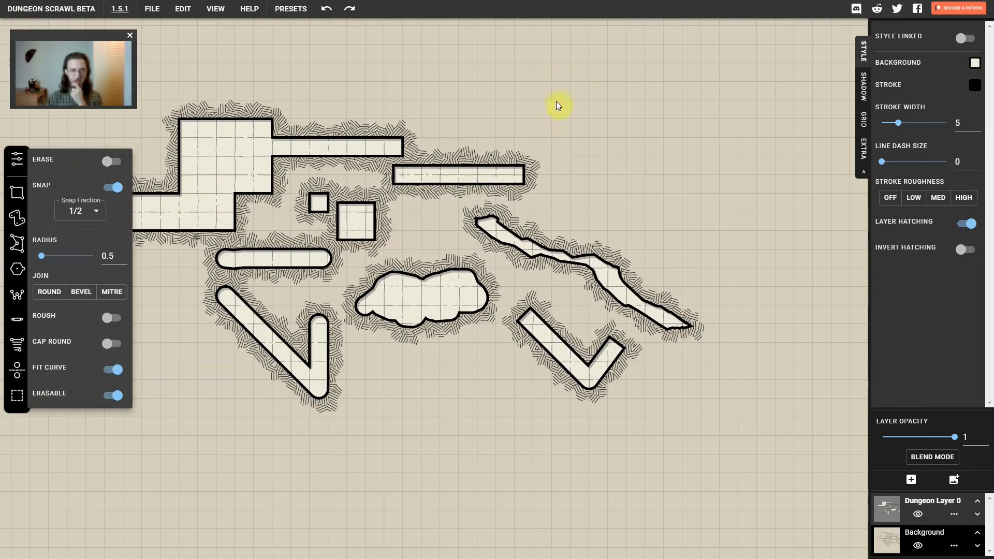
mouse_move(479, 82)
mouse_down()
mouse_move(586, 86)
mouse_move(700, 179)
mouse_move(707, 208)
mouse_move(682, 238)
mouse_move(679, 269)
mouse_move(592, 266)
mouse_move(606, 262)
mouse_move(612, 232)
mouse_up()
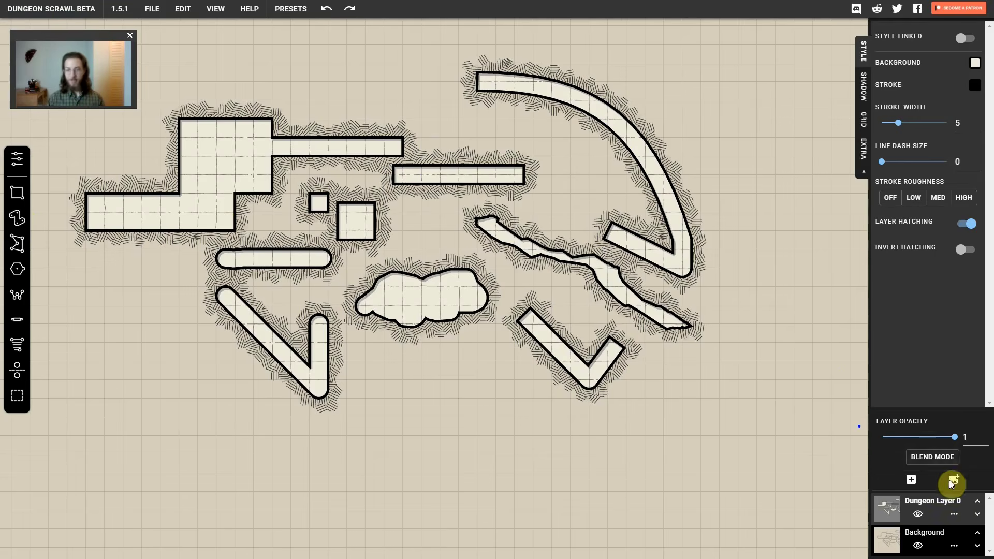
Delete the dungeon layer with all its drawings and add a new empty dungeon layer
click(954, 514)
click(947, 536)
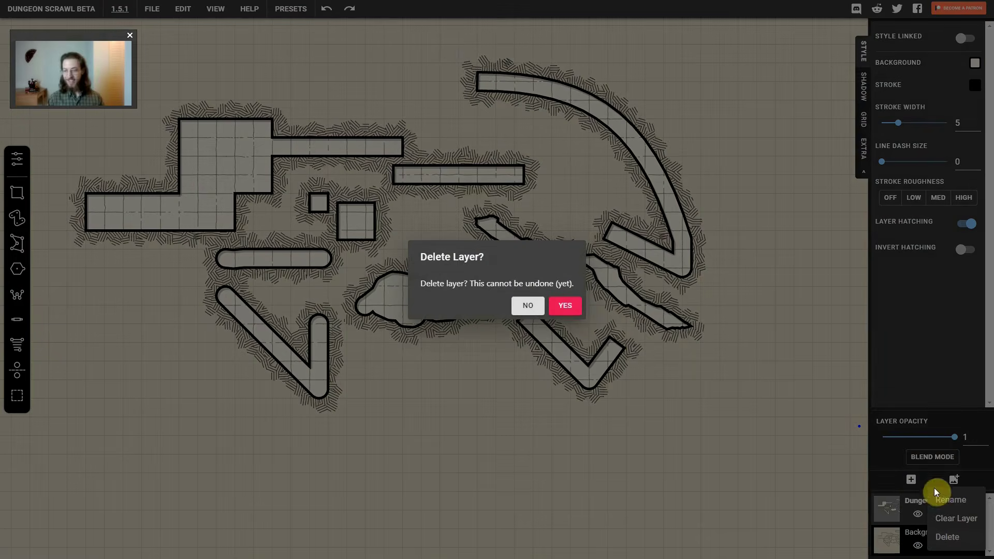
click(567, 306)
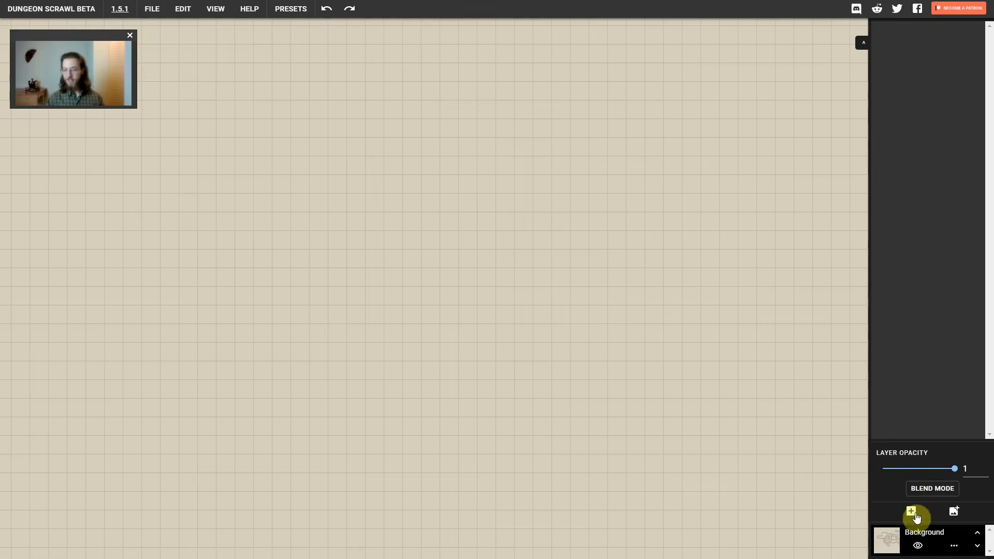
click(911, 511)
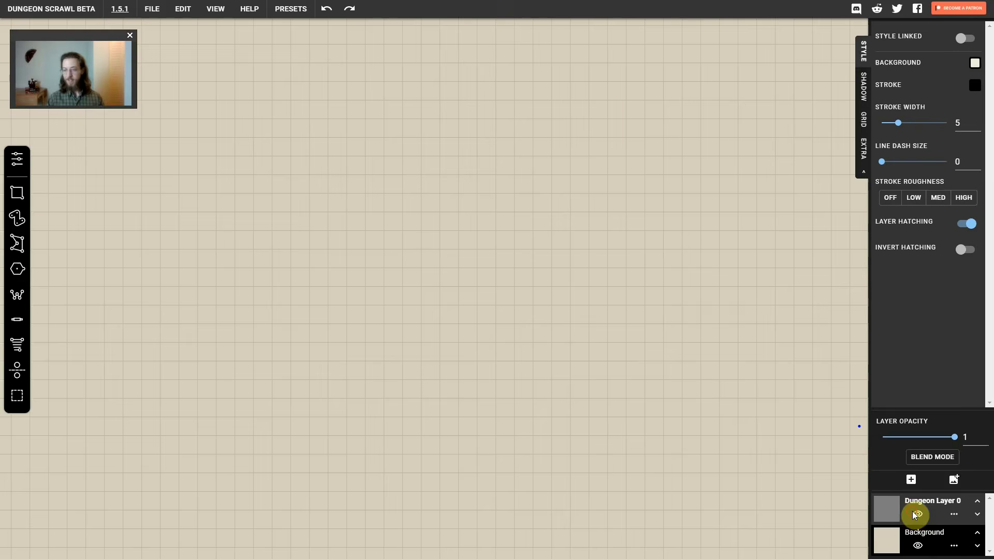
Draw a long triangular room with the Polygon Brush in the upper part of the empty grid
click(17, 244)
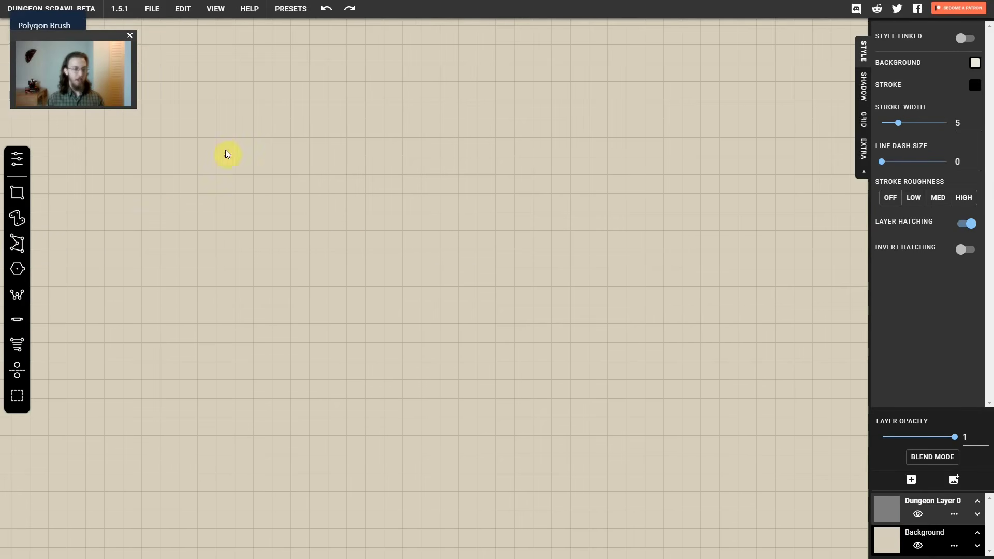
click(215, 138)
click(439, 101)
double_click(514, 210)
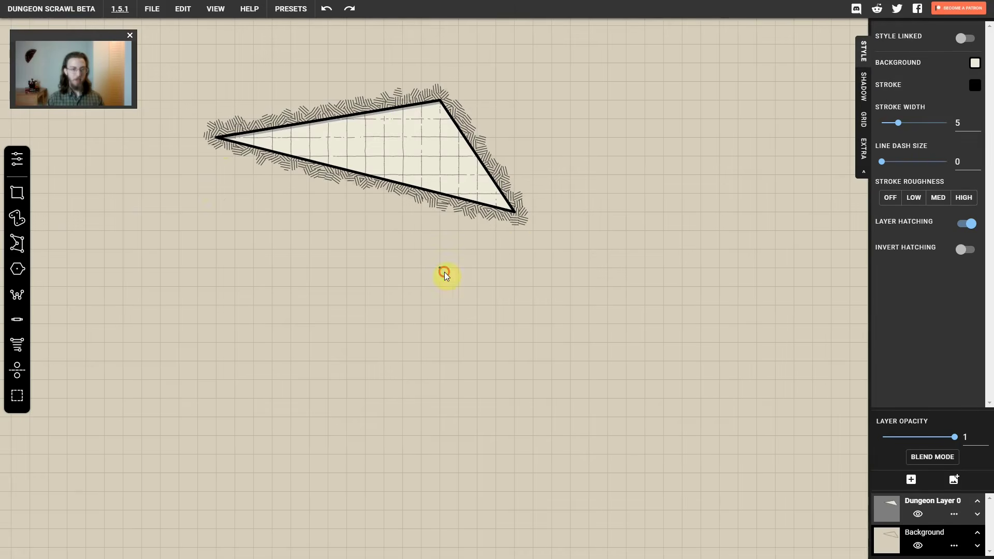
Draw a six-cornered concave polygon room, notched on its east side, below the triangle
click(443, 270)
click(292, 222)
click(308, 342)
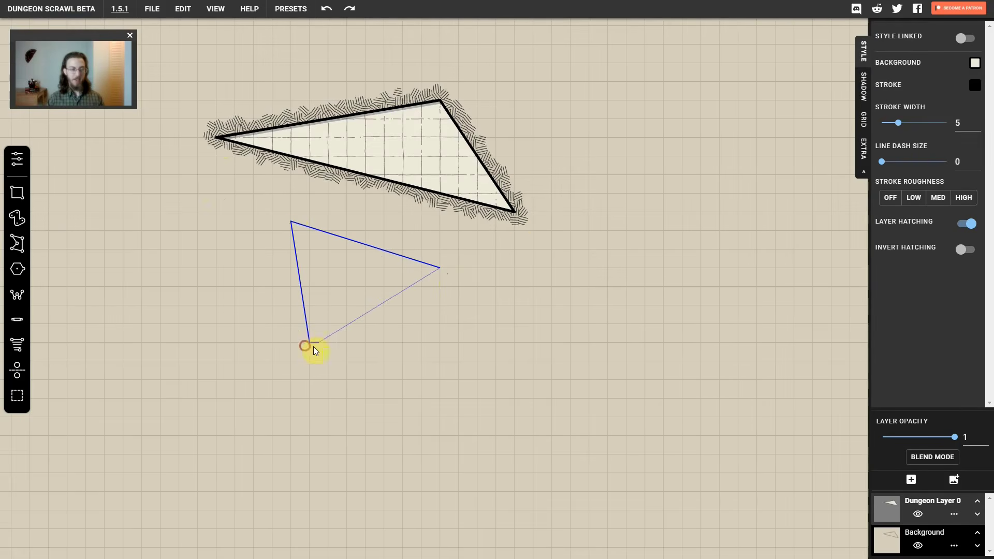
click(383, 313)
click(327, 286)
double_click(328, 258)
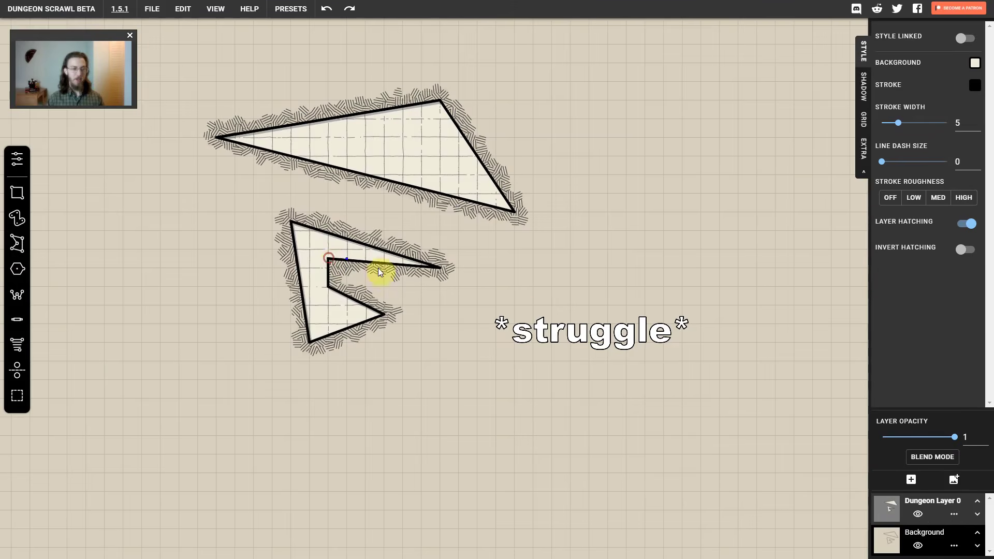
Draw a nine-cornered zigzag polygon room east of the notched room
click(635, 222)
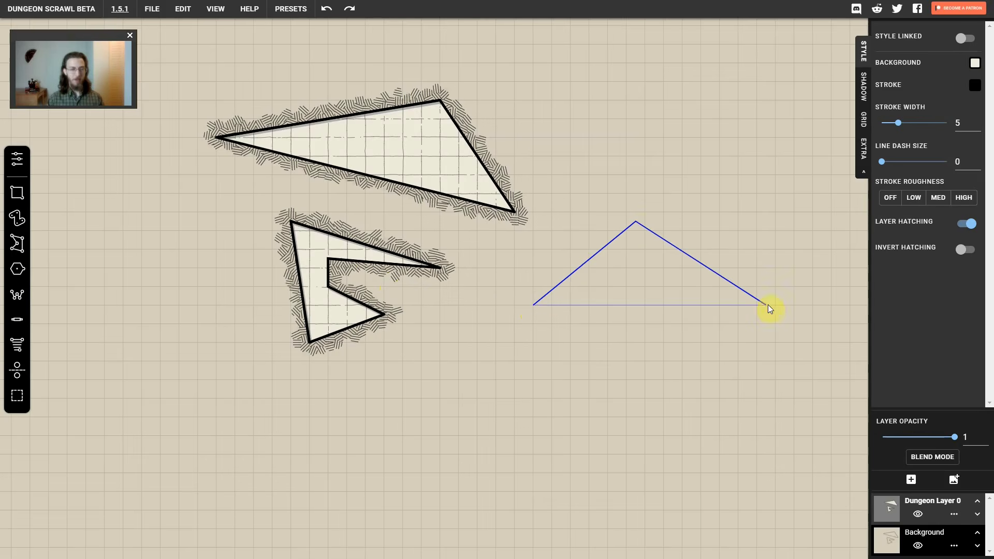
click(766, 305)
click(746, 393)
click(682, 314)
click(616, 287)
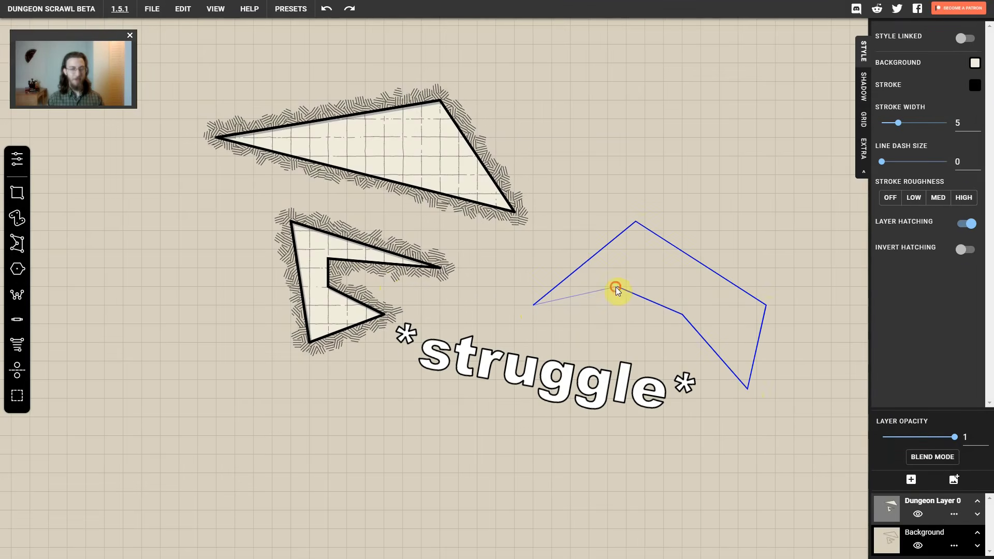
click(552, 356)
click(476, 328)
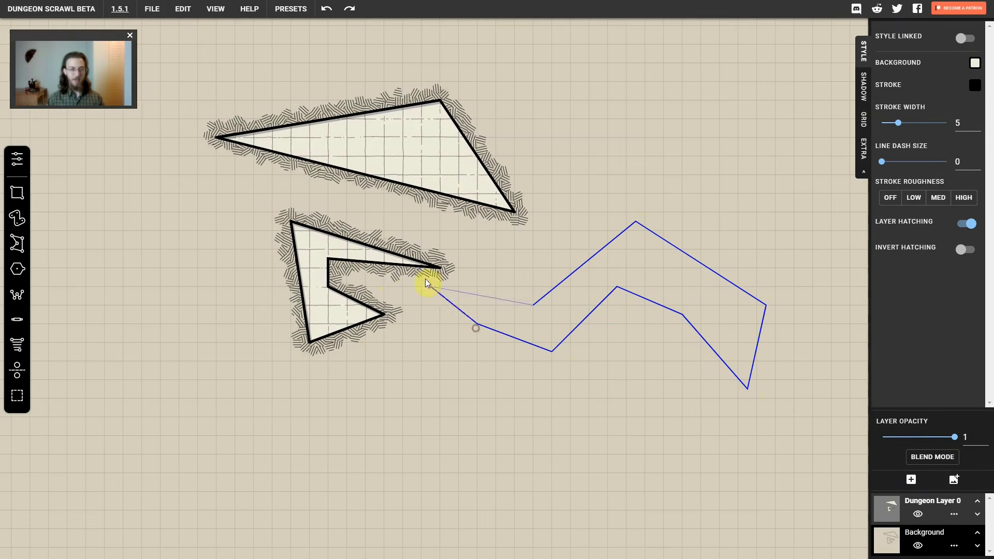
double_click(474, 248)
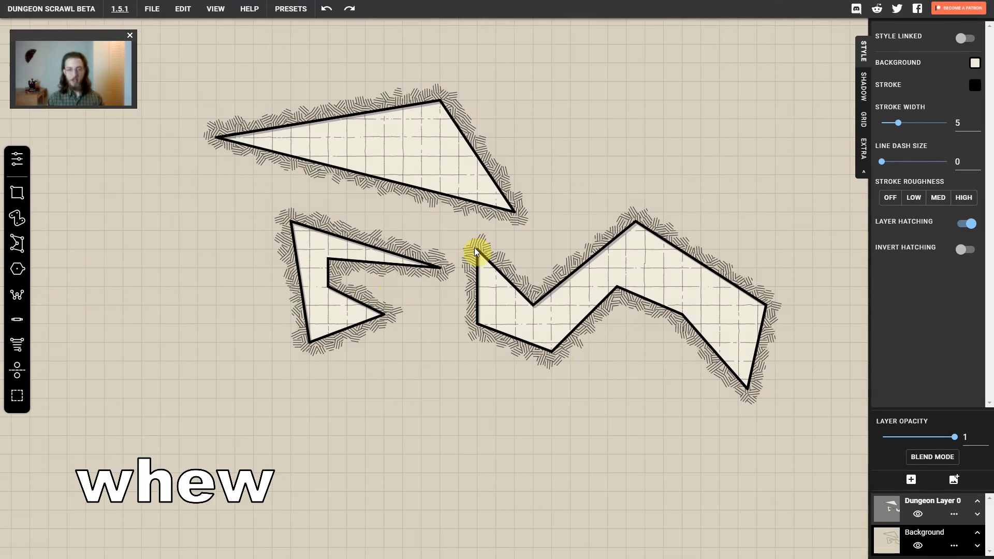
Draw a three-sided regular polygon room with a radius of about 3.9 cells, northeast of the long triangle, using the Regular Poly Brush
click(17, 269)
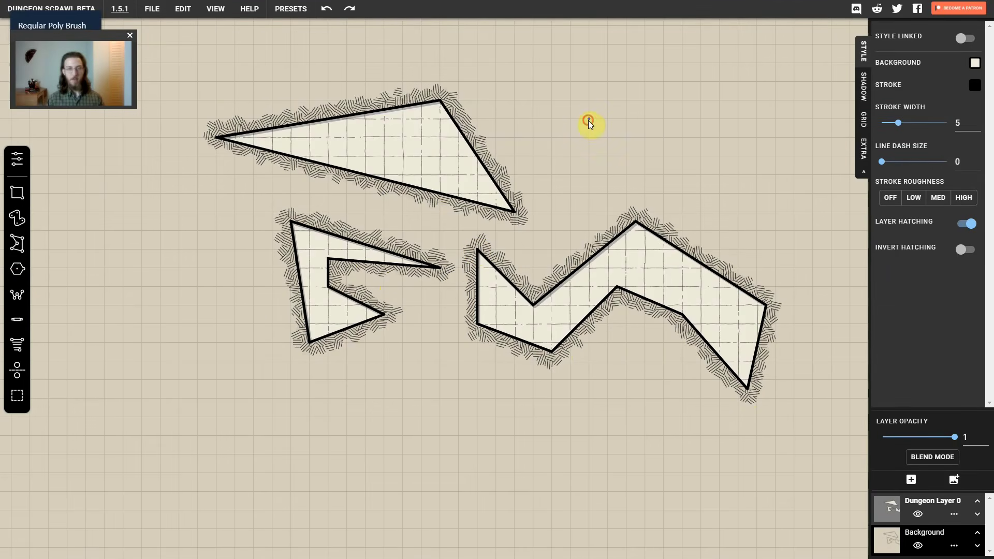
drag(587, 120, 628, 166)
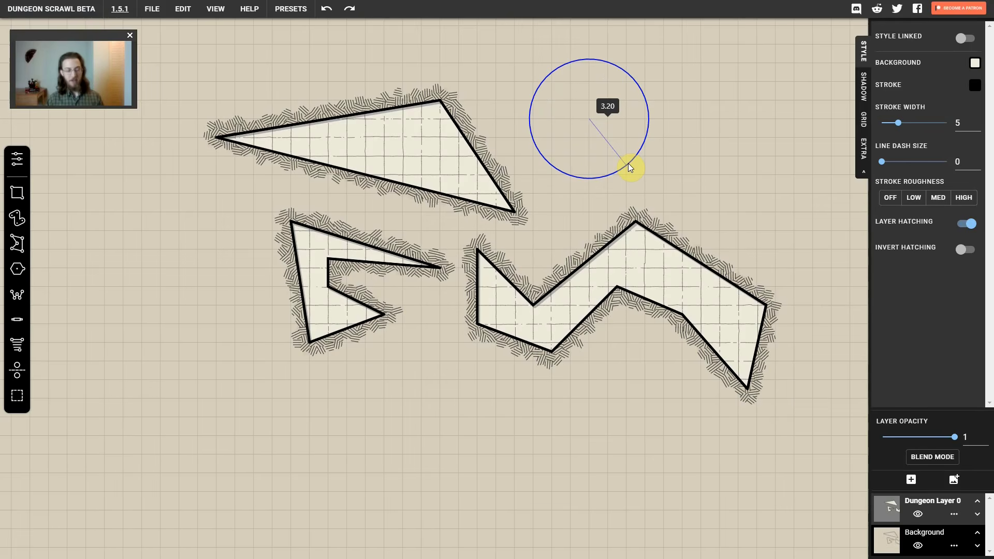
drag(628, 166, 650, 171)
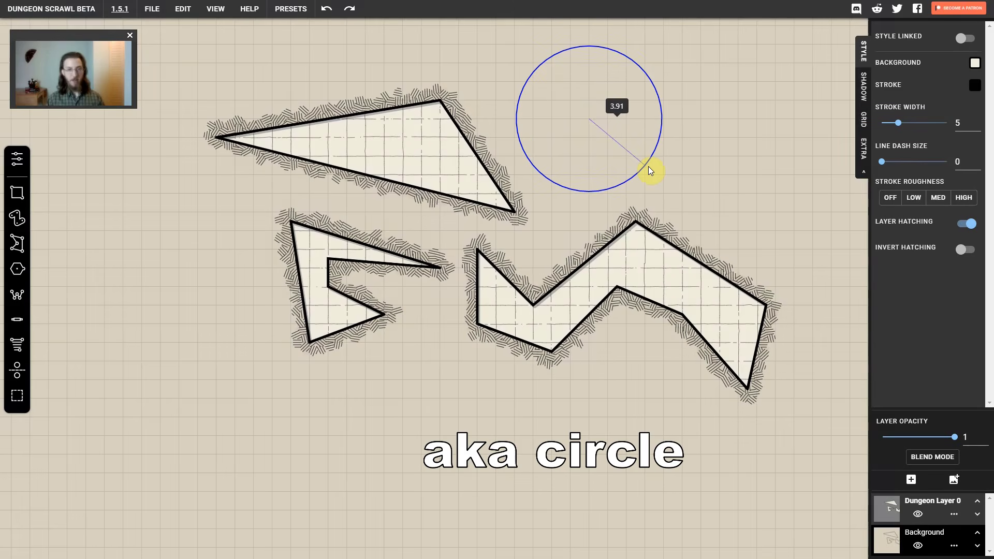
key(9)
key(8)
key(7)
key(6)
key(5)
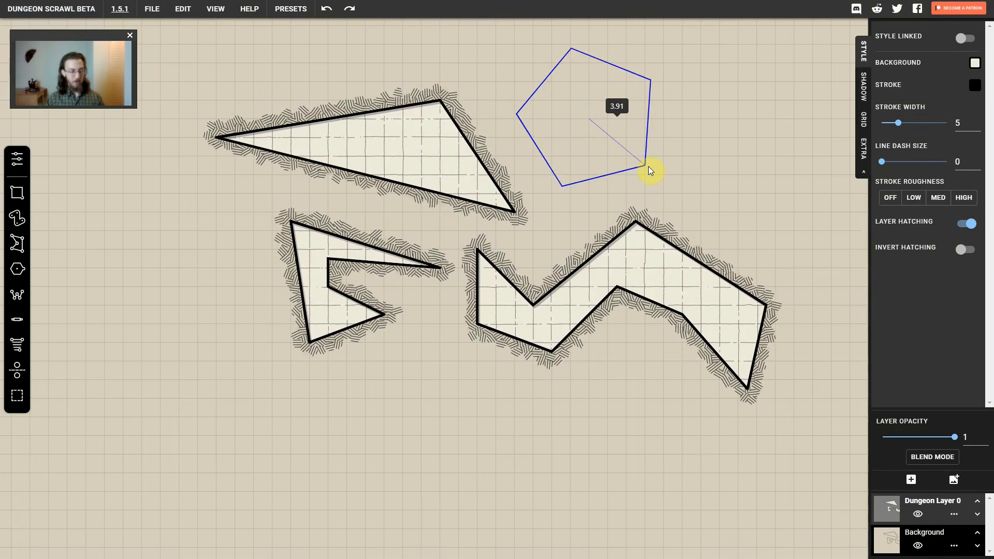
key(4)
key(3)
mouse_move(648, 166)
mouse_down()
mouse_move(662, 144)
mouse_move(648, 162)
mouse_up()
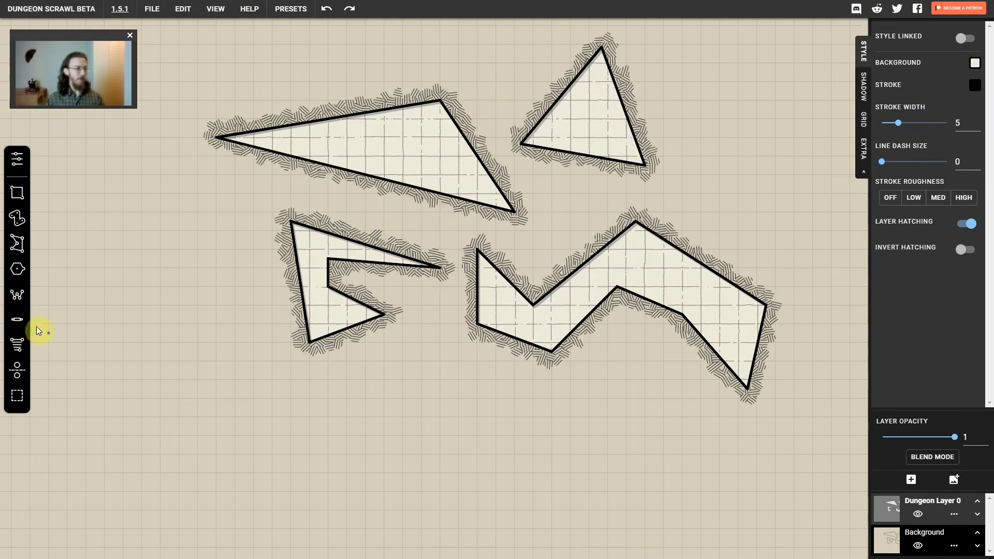
Set the regular polygon's sides to 13 and draw a large 13-sided room west of the long triangle
click(17, 158)
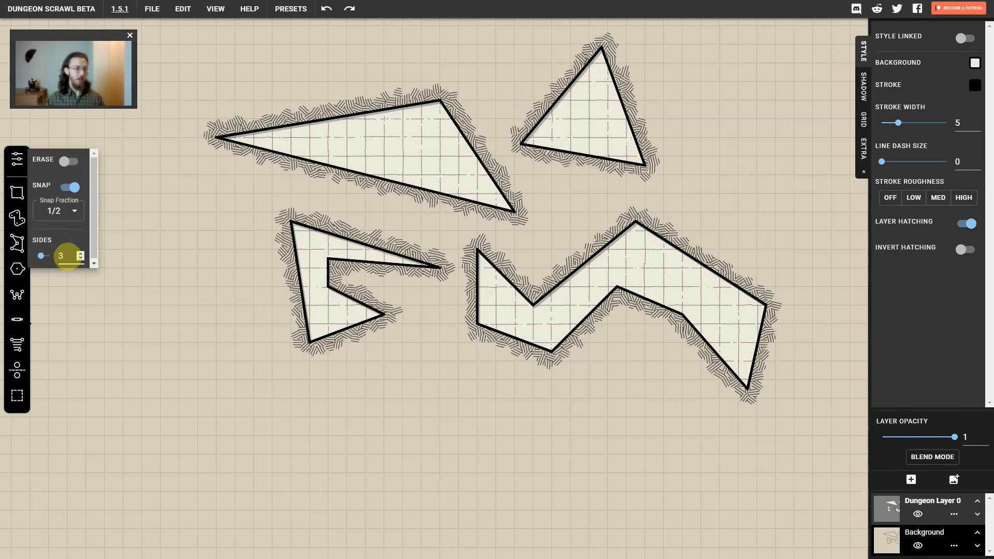
click(60, 257)
text(1)
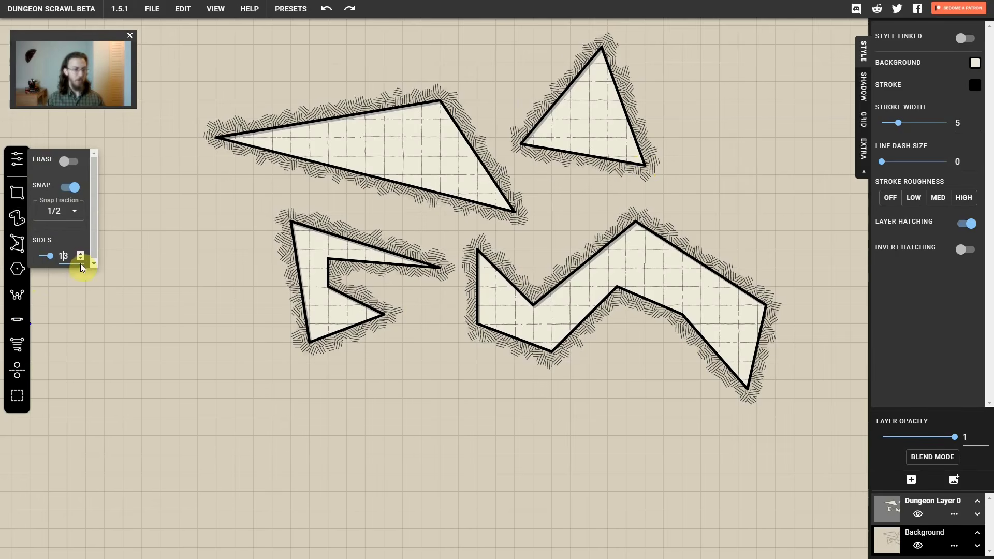
click(132, 256)
drag(164, 249, 219, 290)
Draw a spiral-like interior wall and a short separate horizontal wall inside the 13-sided room
click(17, 323)
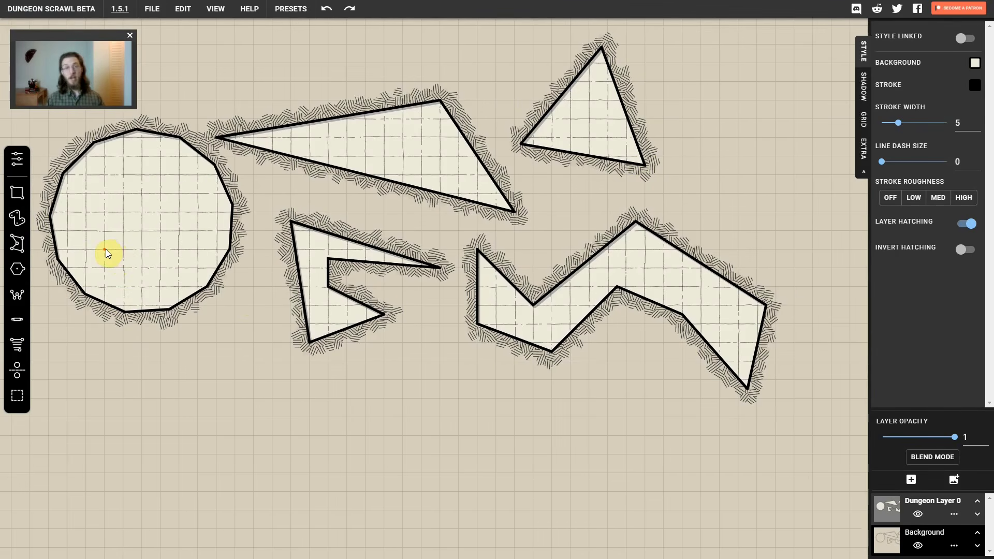
click(177, 250)
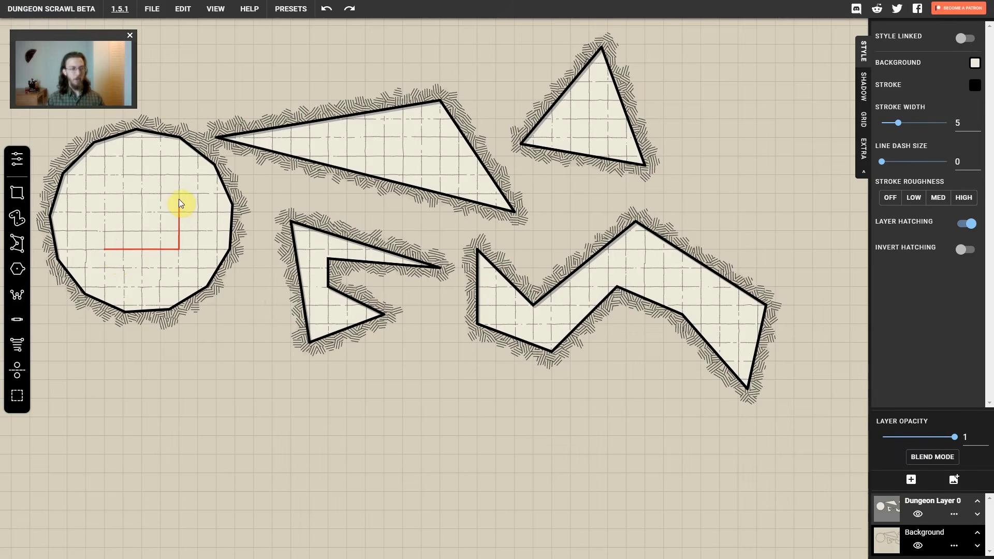
click(178, 202)
click(115, 196)
click(122, 220)
double_click(150, 214)
double_click(141, 230)
Place three horizontal doors above and below the interior walls of the 13-sided room with the Door Tool
click(19, 319)
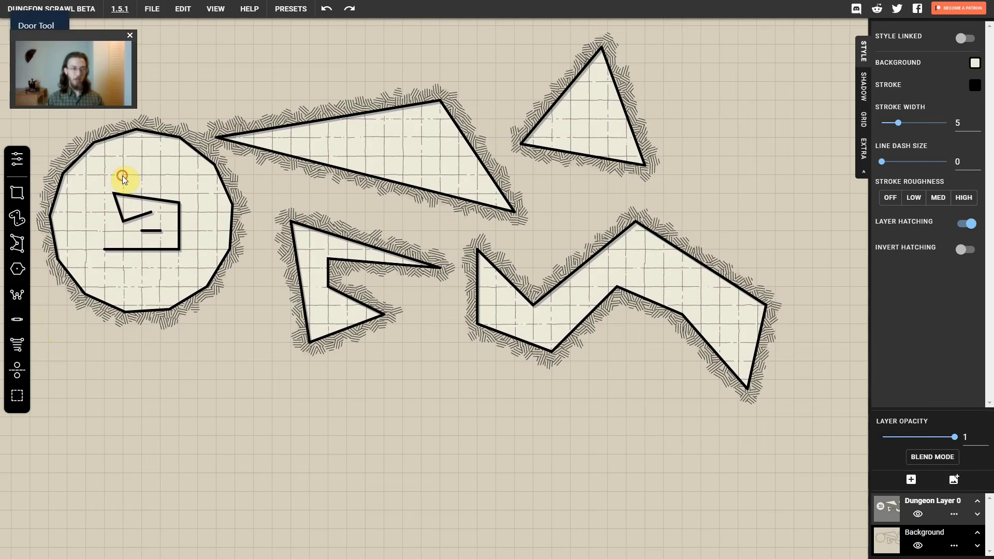
drag(123, 176, 141, 178)
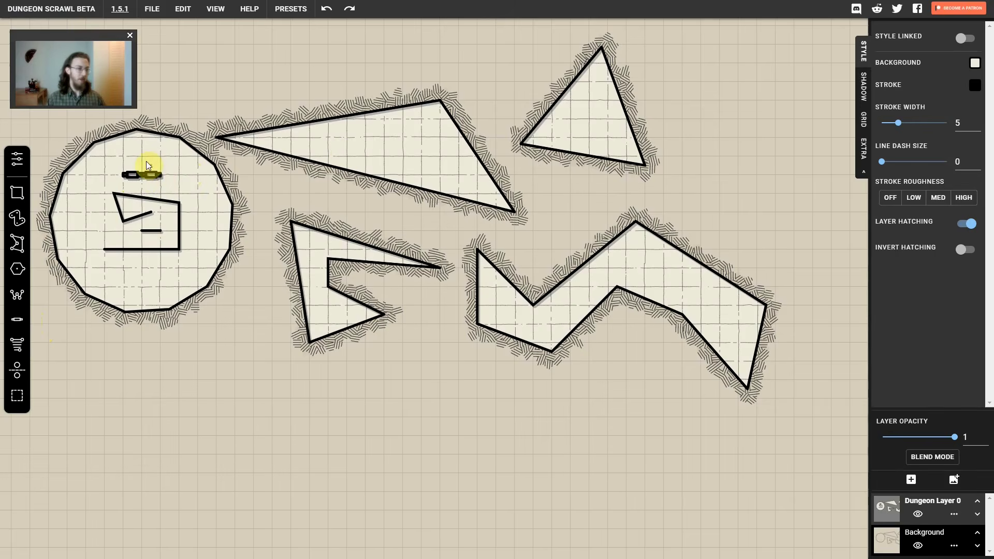
drag(125, 156, 178, 157)
click(25, 164)
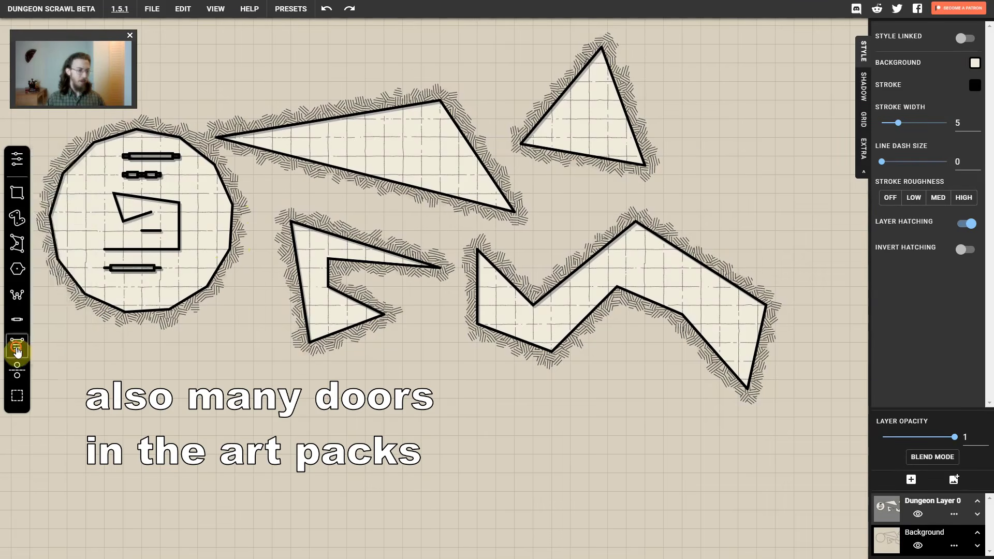
Draw a staircase tapering toward the north inside the regular triangular room with the Stairs Tool
click(18, 347)
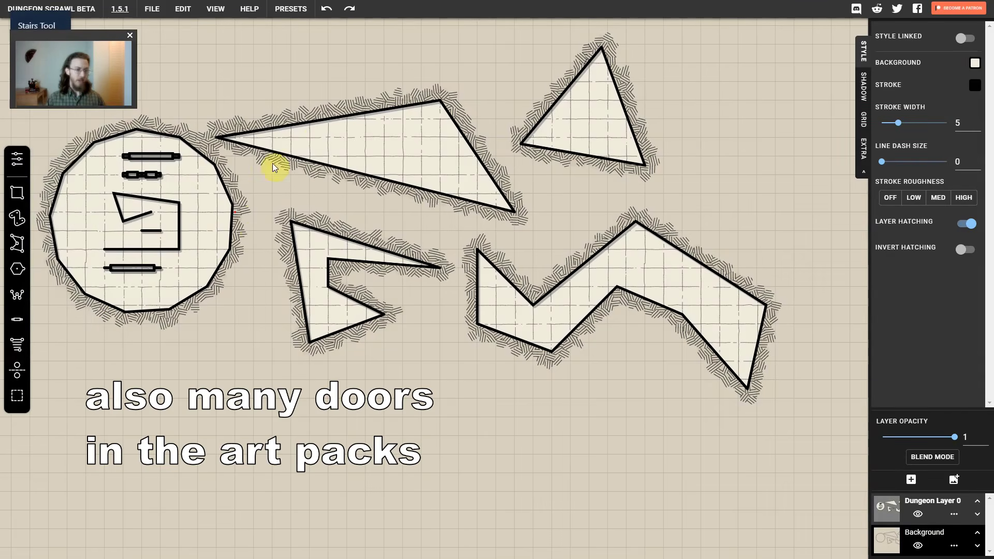
drag(551, 137, 616, 150)
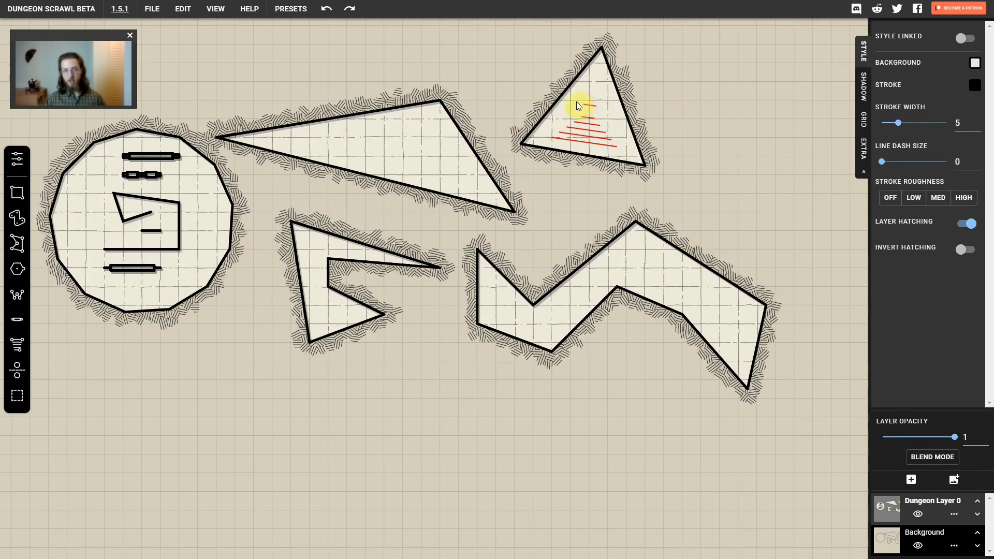
click(607, 107)
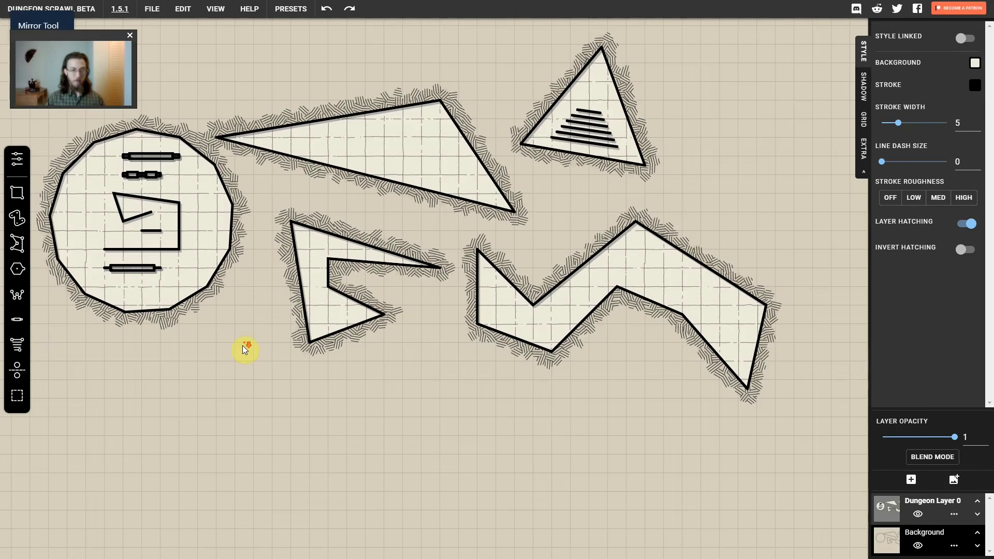
Try mirroring all the drawings across a slanted line below the rooms, and undo the mirroring
scroll(242, 345, down, 4)
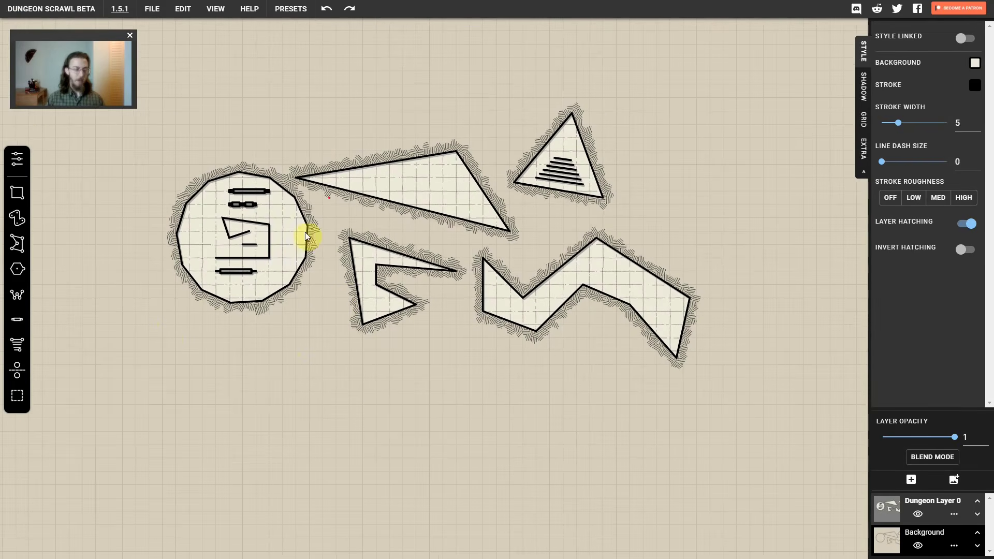
click(383, 378)
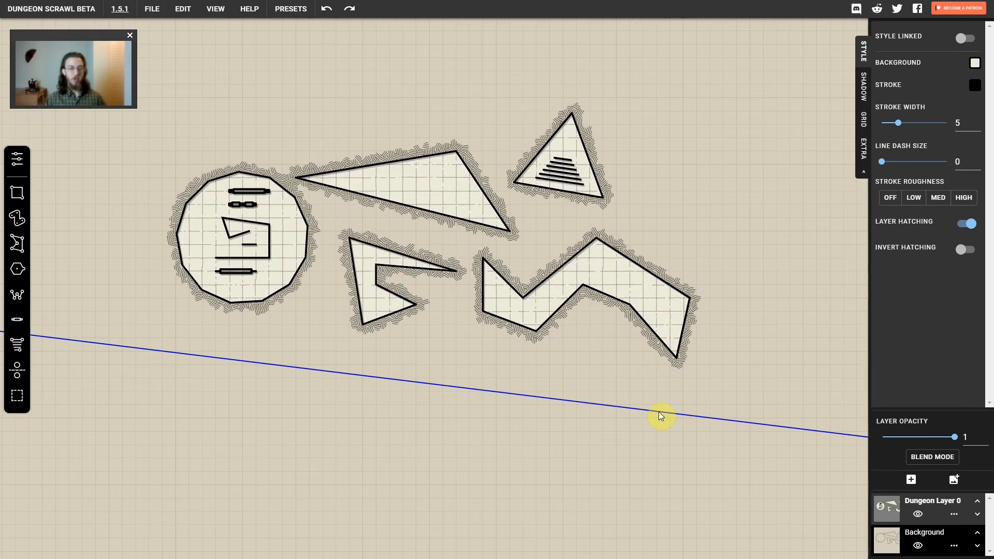
click(659, 413)
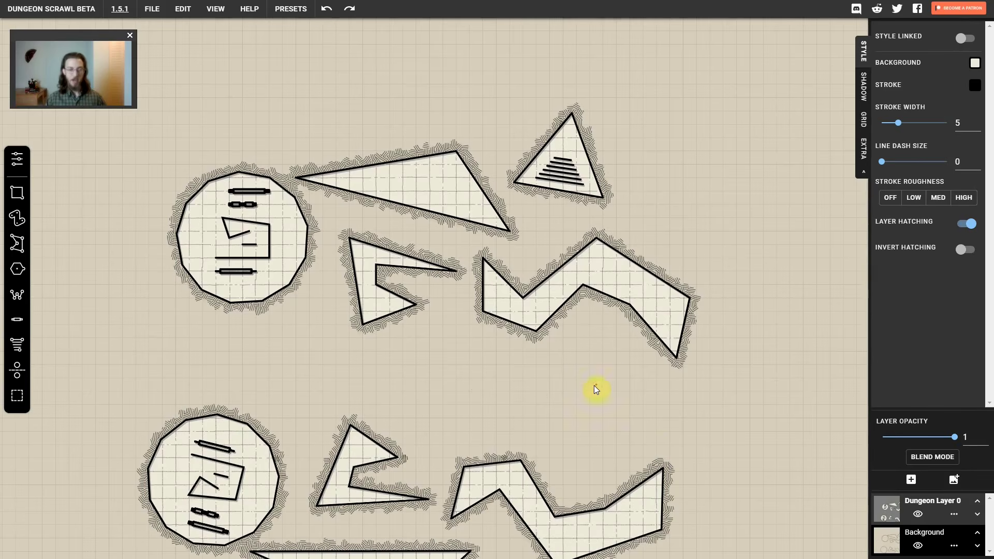
key(ctrl+z)
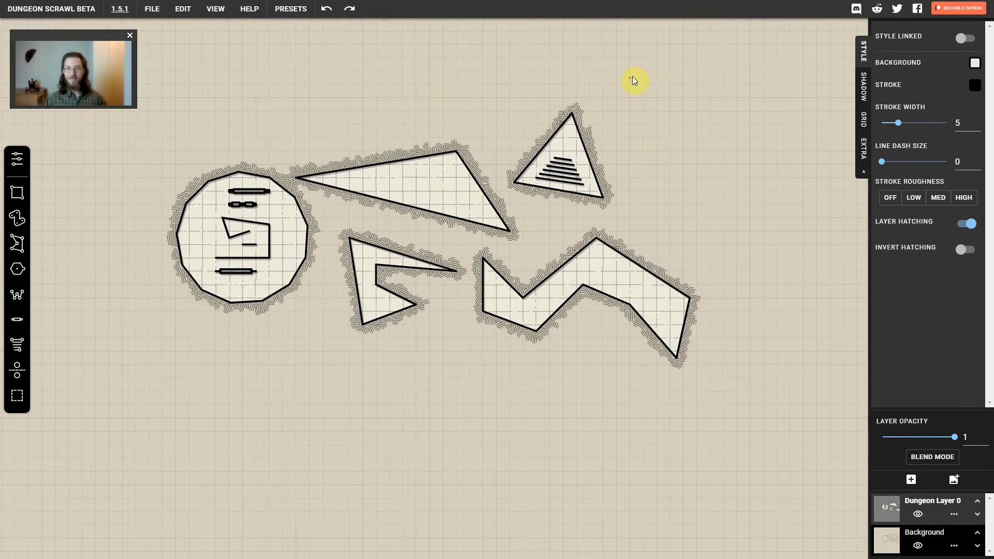
Mirror all the drawings across a vertical line through the eastern part of the zigzag room
drag(641, 248, 645, 194)
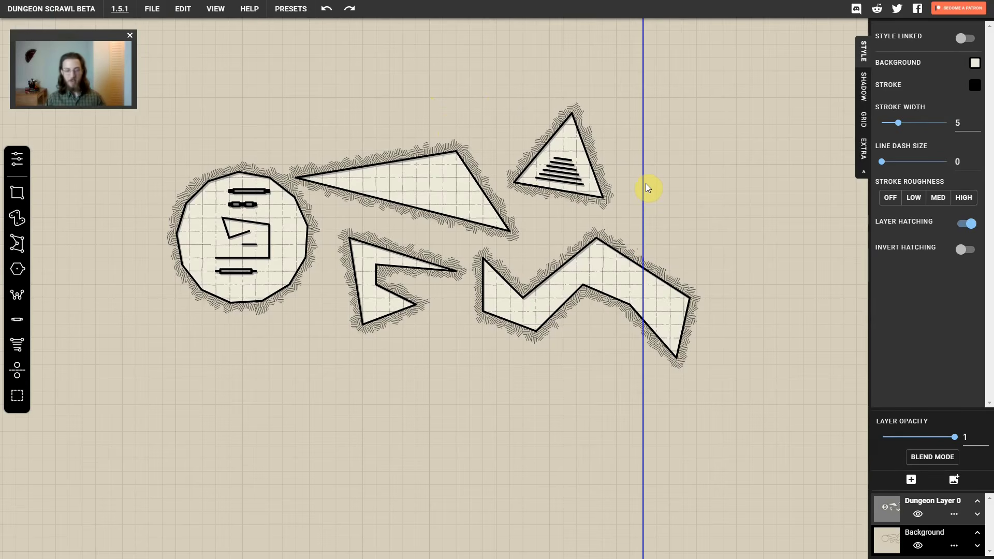
click(645, 184)
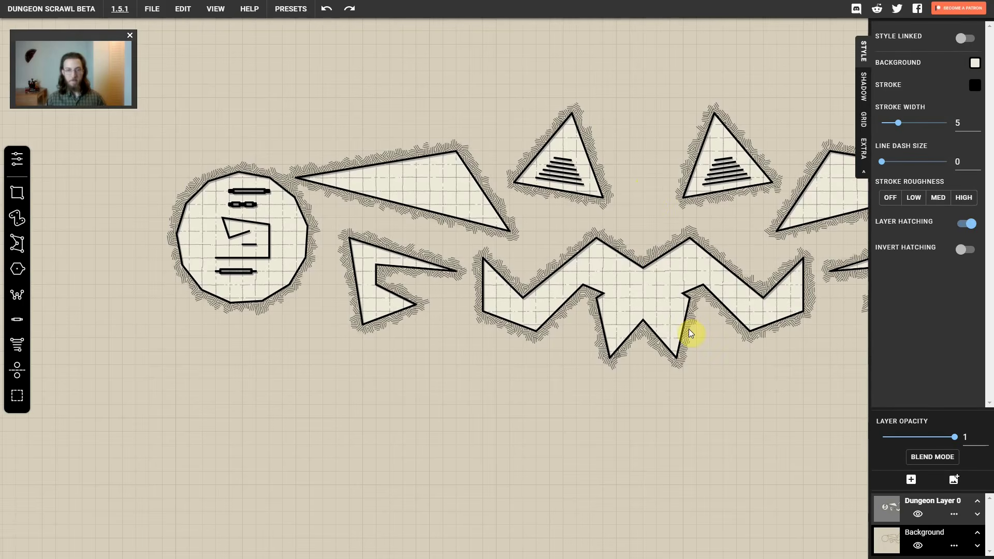
drag(660, 312, 488, 309)
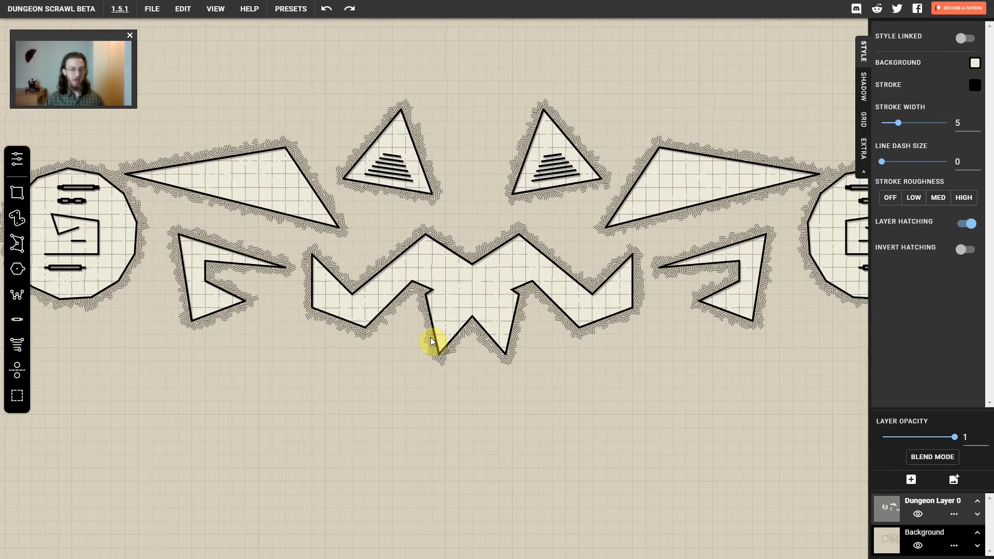
scroll(458, 280, down, 1)
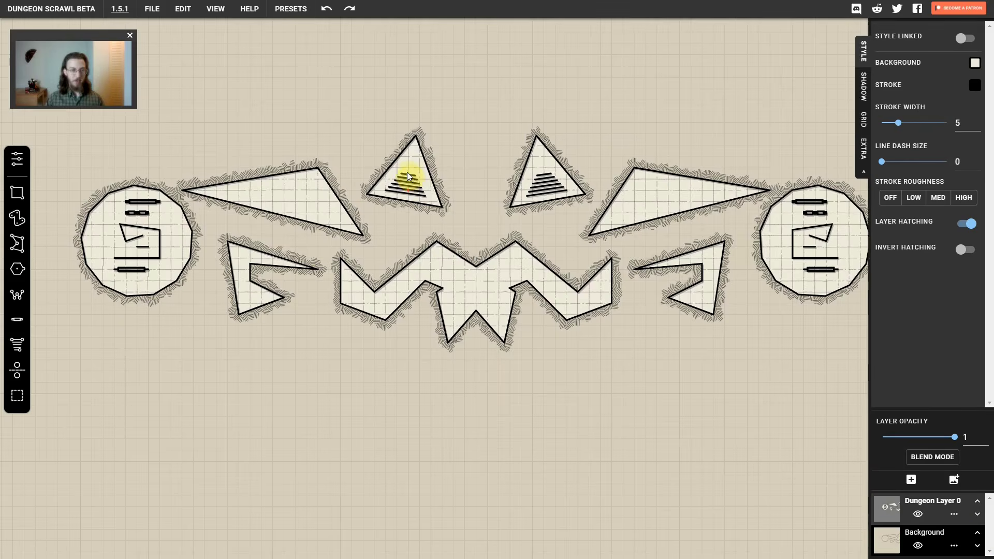
Copy the western one of the two triangular rooms with stairs and paste the copy just northeast of it
scroll(407, 172, up, 1)
scroll(393, 147, up, 2)
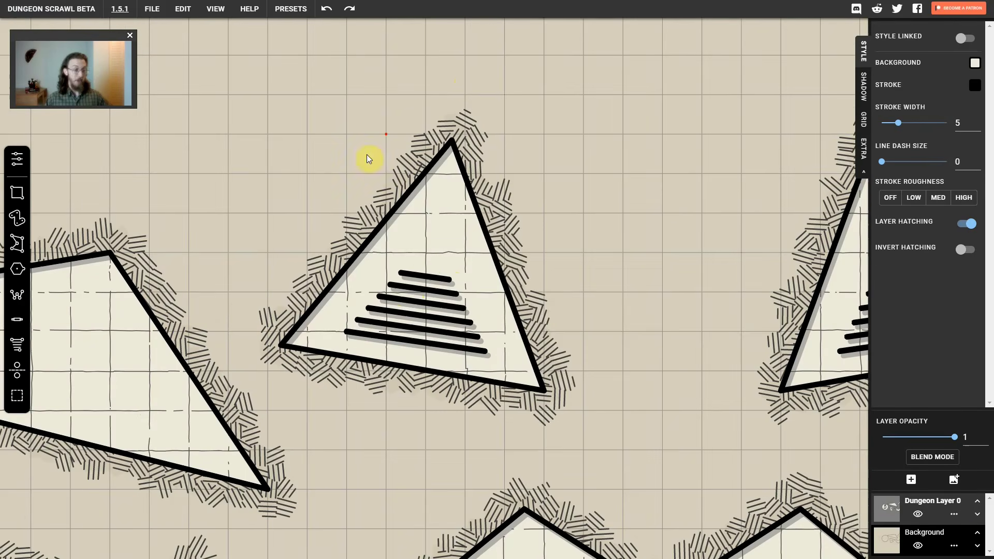
mouse_move(465, 74)
mouse_down()
mouse_move(359, 118)
mouse_move(270, 229)
mouse_move(250, 293)
mouse_move(262, 360)
mouse_move(301, 412)
mouse_move(476, 446)
mouse_move(559, 444)
mouse_move(603, 273)
mouse_move(454, 66)
mouse_move(403, 109)
mouse_move(235, 301)
mouse_move(265, 399)
mouse_move(542, 469)
mouse_move(693, 312)
mouse_move(598, 174)
mouse_move(505, 108)
mouse_move(462, 89)
mouse_up()
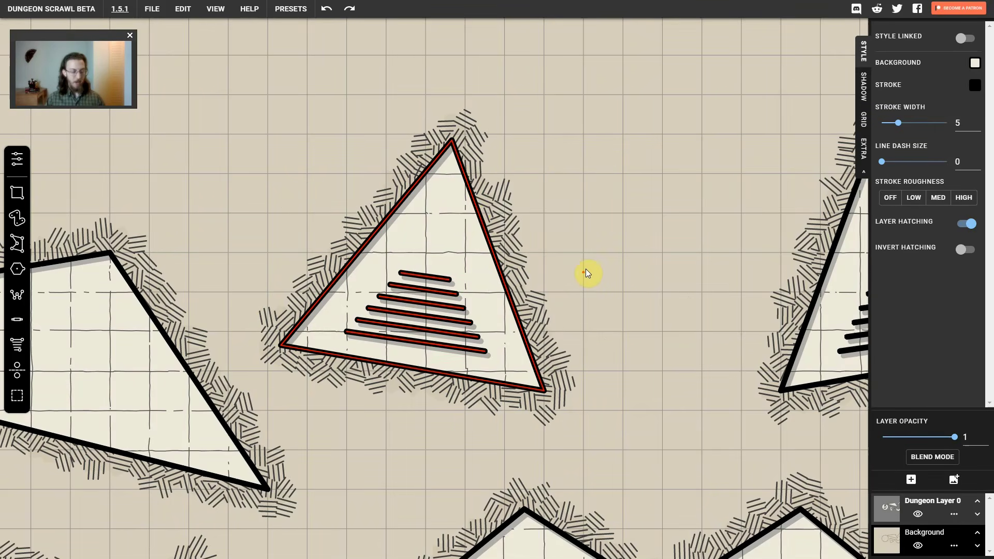
key(ctrl+c)
key(ctrl+v)
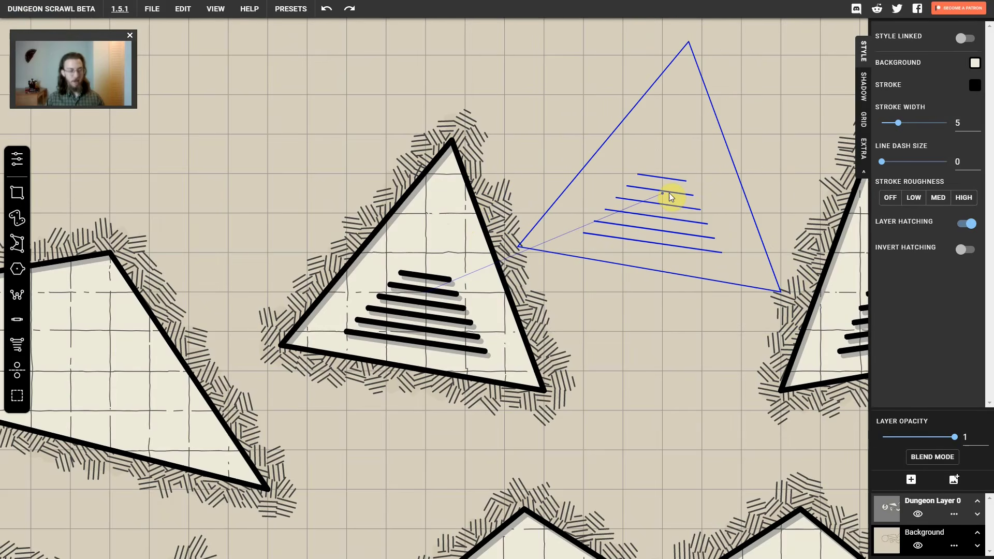
key(r)
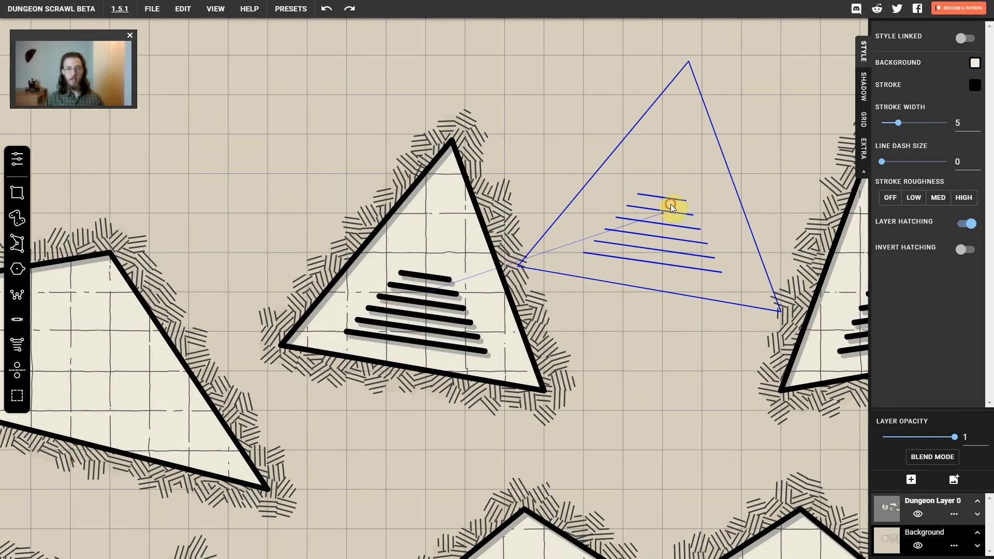
click(677, 209)
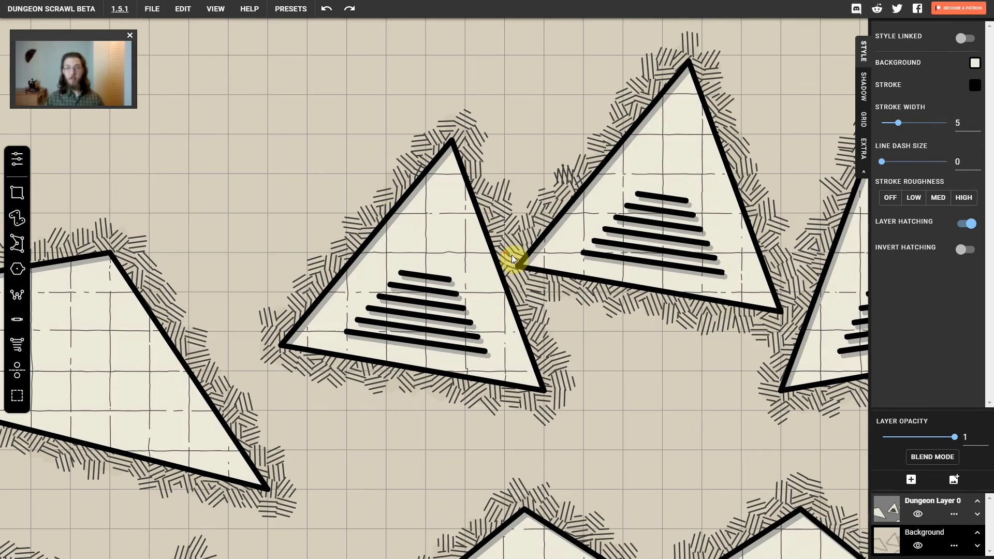
Replace the dungeon layer with a new empty one and draw a rectangular room about 6.5 by 4.5 cells on it
click(953, 518)
click(947, 537)
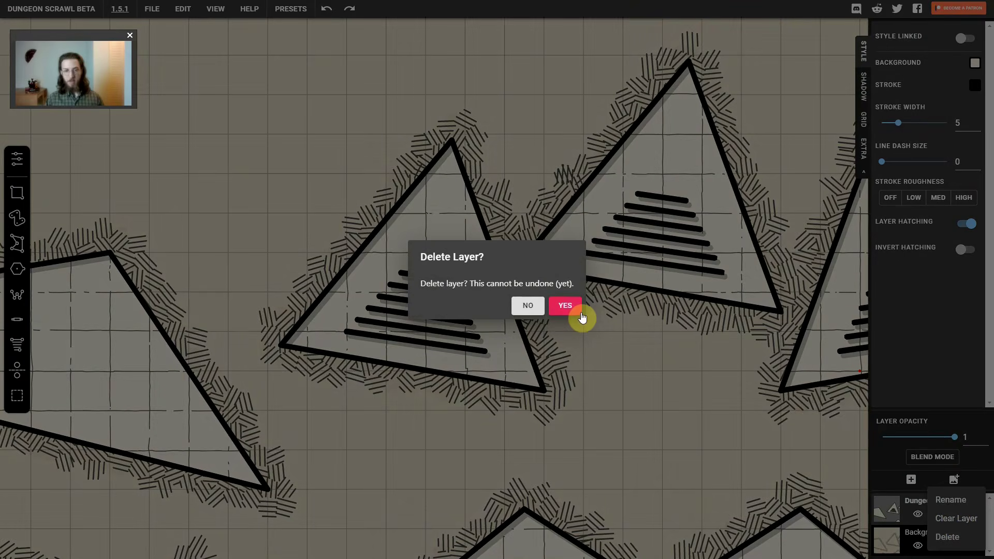
click(565, 306)
click(912, 511)
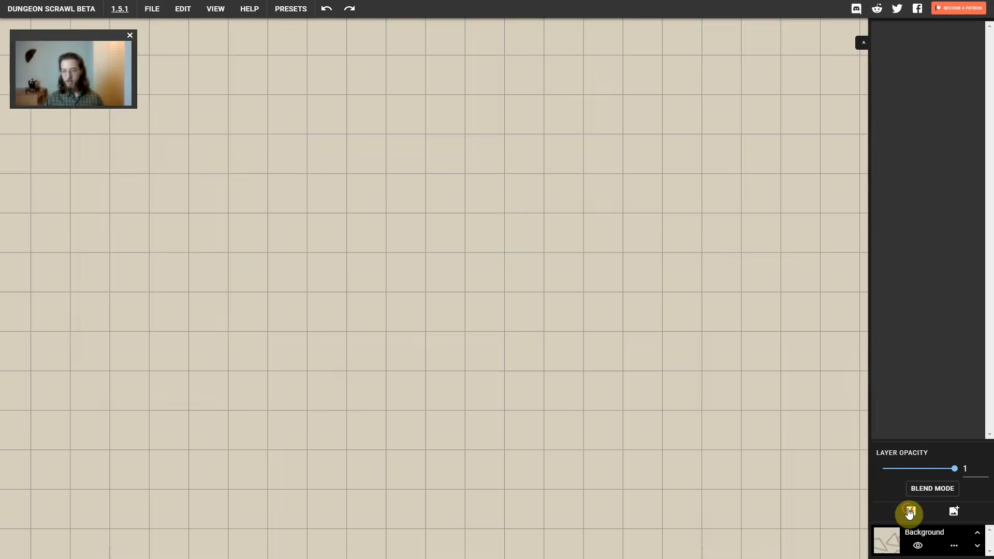
drag(287, 173, 552, 351)
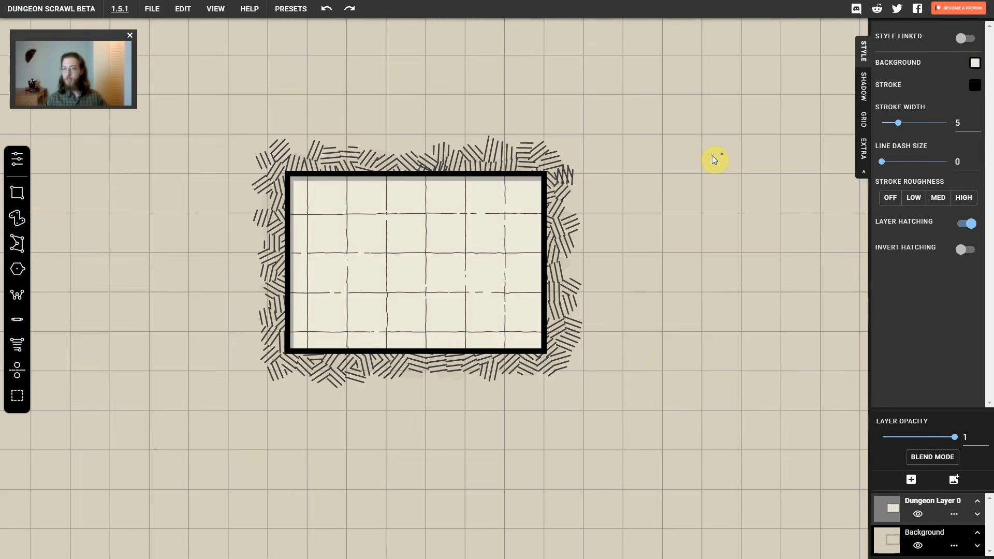
Try cream and pink shades for the dungeon layer's background colour and settle on white
click(975, 63)
drag(929, 98, 867, 78)
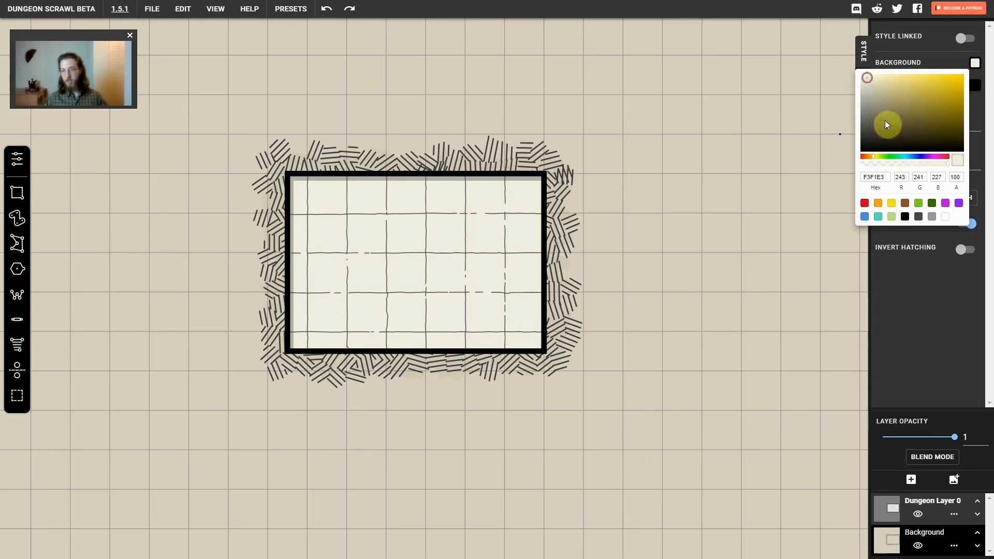
click(916, 157)
mouse_move(922, 159)
mouse_down()
mouse_move(947, 157)
mouse_move(940, 161)
mouse_up()
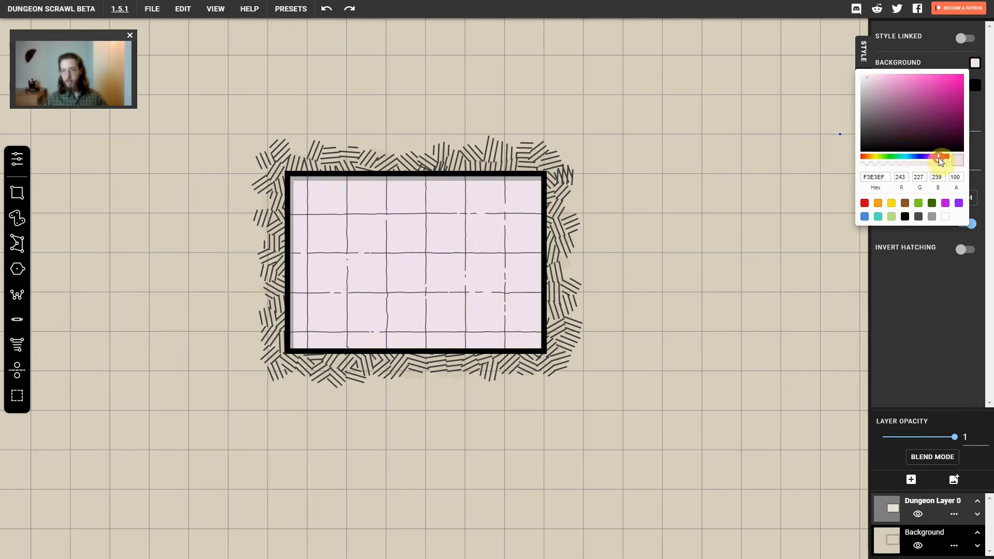
drag(893, 125, 861, 77)
Give the dungeon layer a salmon pink stroke with a width of 5.8 and a line dash size of 0
click(975, 85)
mouse_move(920, 129)
mouse_down()
mouse_move(930, 108)
mouse_move(884, 101)
mouse_move(901, 101)
mouse_move(901, 124)
mouse_move(916, 124)
mouse_move(903, 125)
mouse_up()
click(975, 83)
mouse_move(882, 162)
mouse_down()
mouse_move(900, 162)
mouse_move(872, 162)
mouse_up()
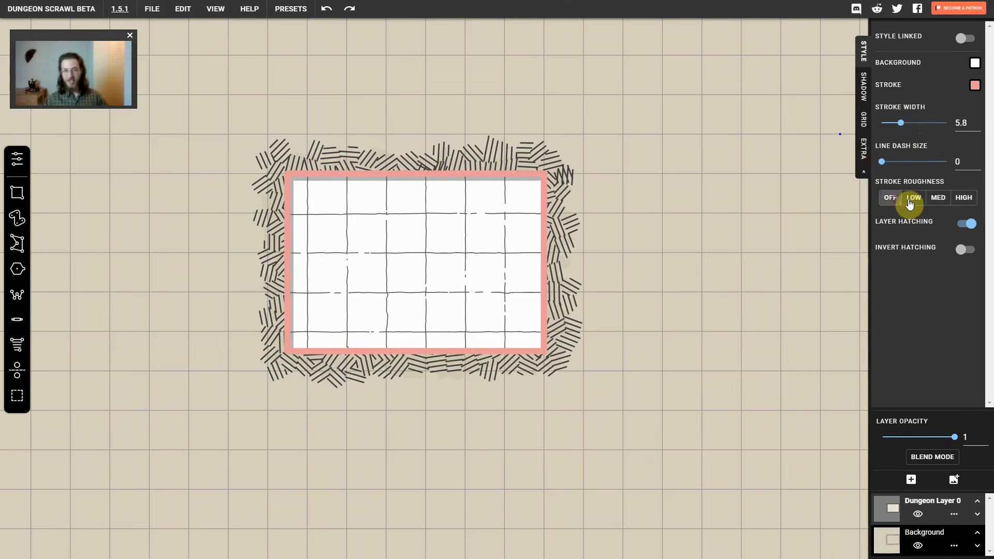
Set the dungeon layer's stroke roughness to High and turn off its layer hatching
click(965, 199)
click(969, 225)
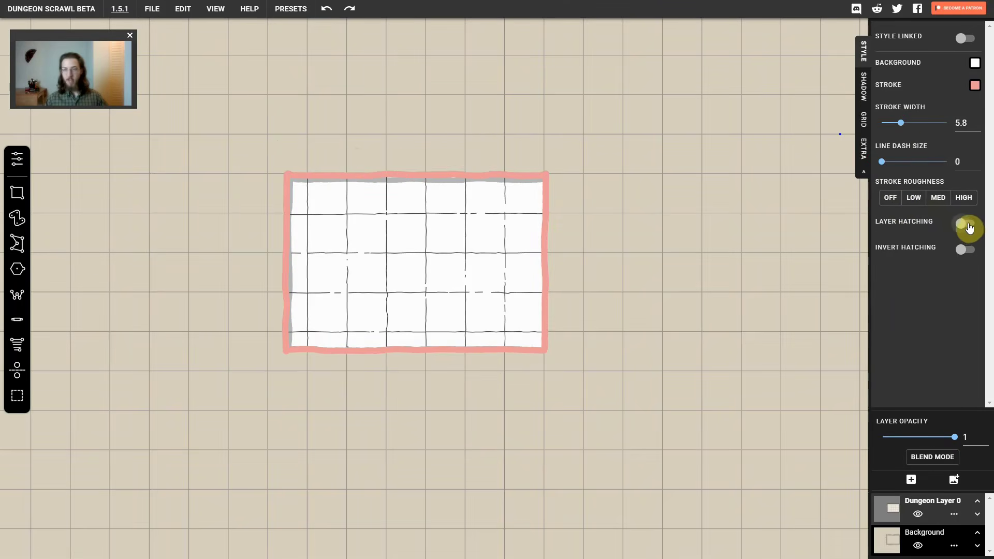
Turn on the dungeon layer's hatching and try inverting it, leaving the inversion off
click(967, 226)
click(964, 251)
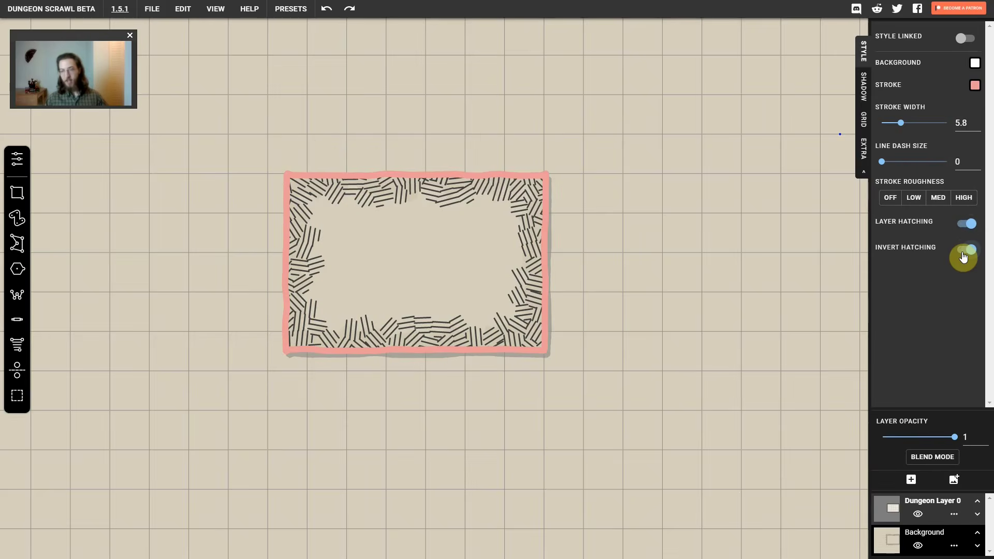
click(964, 251)
Recolour the dungeon layer's shadow blue and adjust its stroke width and its X and Y offsets
click(864, 92)
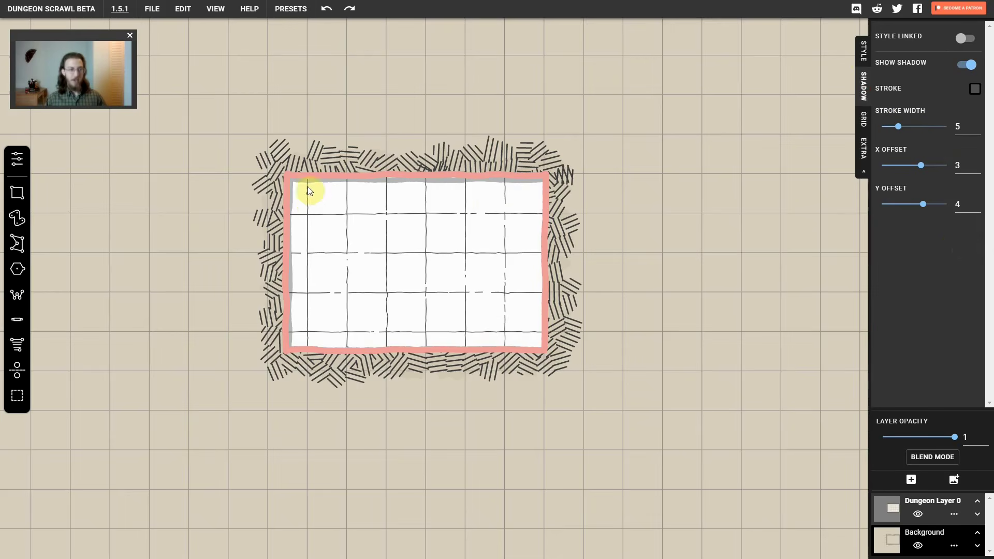
click(975, 93)
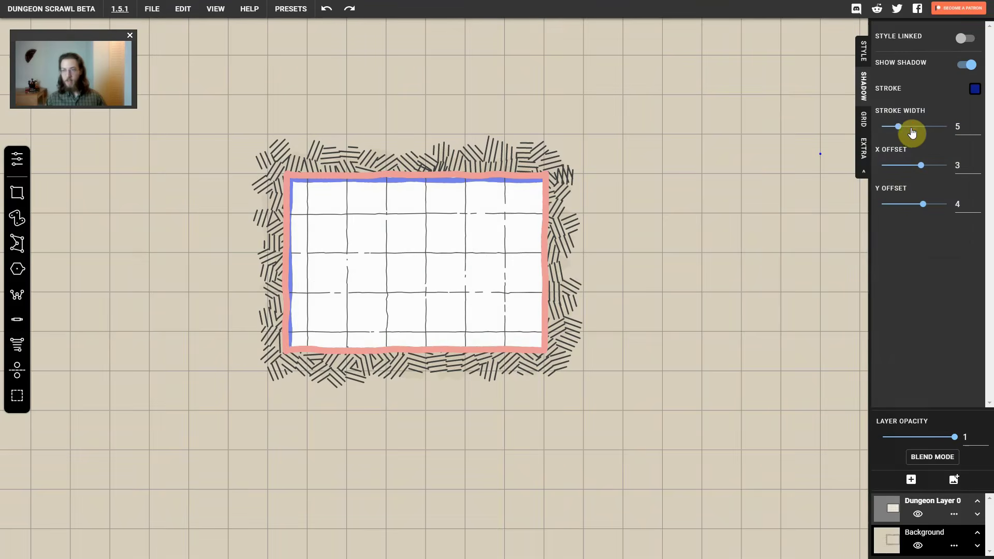
mouse_move(899, 127)
mouse_down()
mouse_move(939, 126)
mouse_move(916, 126)
mouse_up()
mouse_move(922, 166)
mouse_down()
mouse_move(934, 166)
mouse_move(911, 166)
mouse_up()
drag(923, 204, 916, 206)
Try the Med, High and Low grid roughness levels for the dungeon layer and settle on Off
click(863, 119)
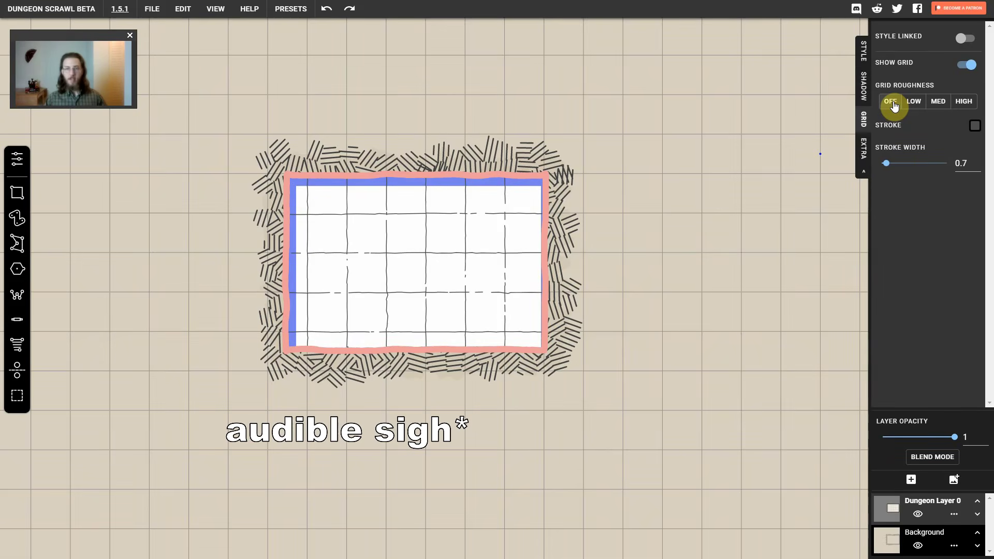
click(938, 101)
click(962, 101)
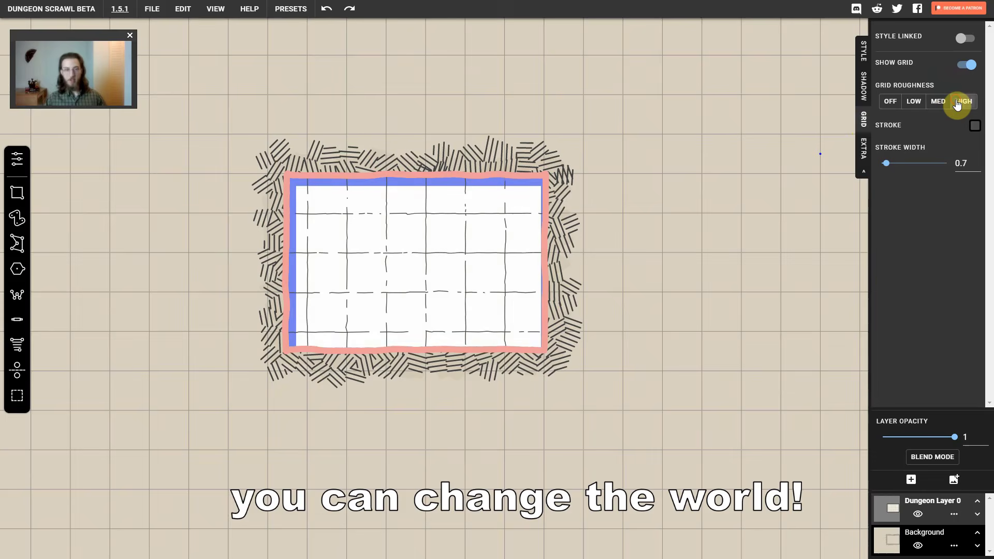
click(911, 103)
click(890, 102)
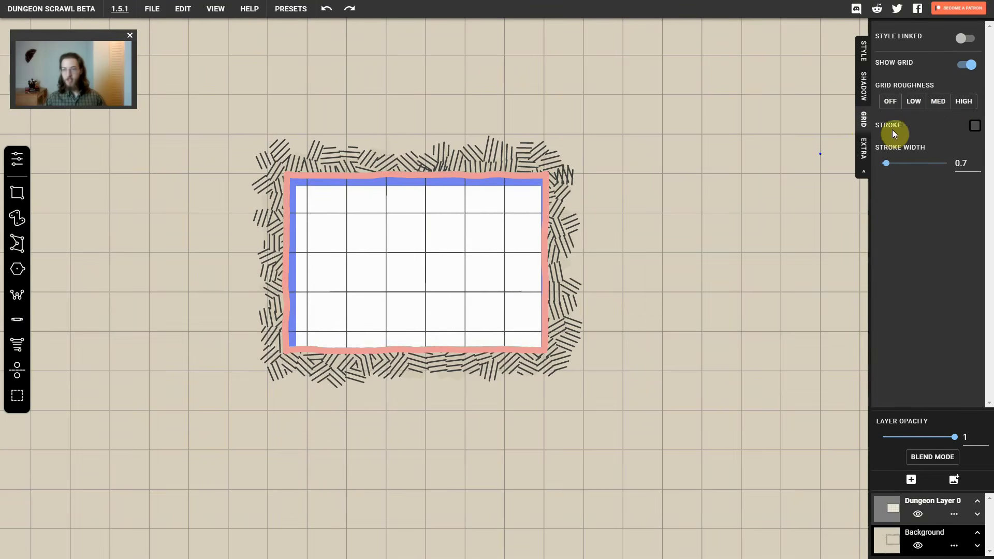
Set the dungeon layer's grid stroke to bright red (FA1B1B) and raise its stroke width to about 2.5
click(972, 126)
click(955, 141)
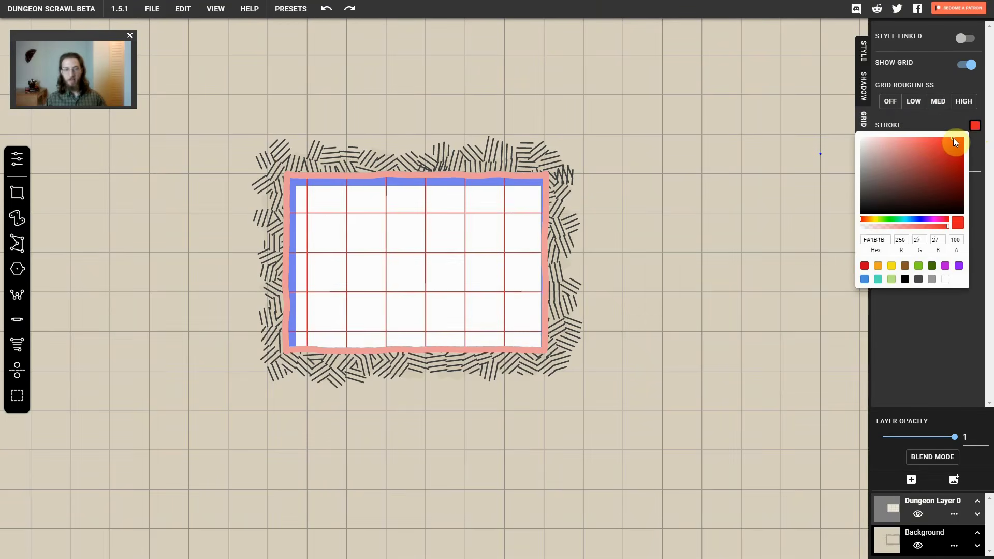
click(936, 126)
drag(895, 166, 901, 165)
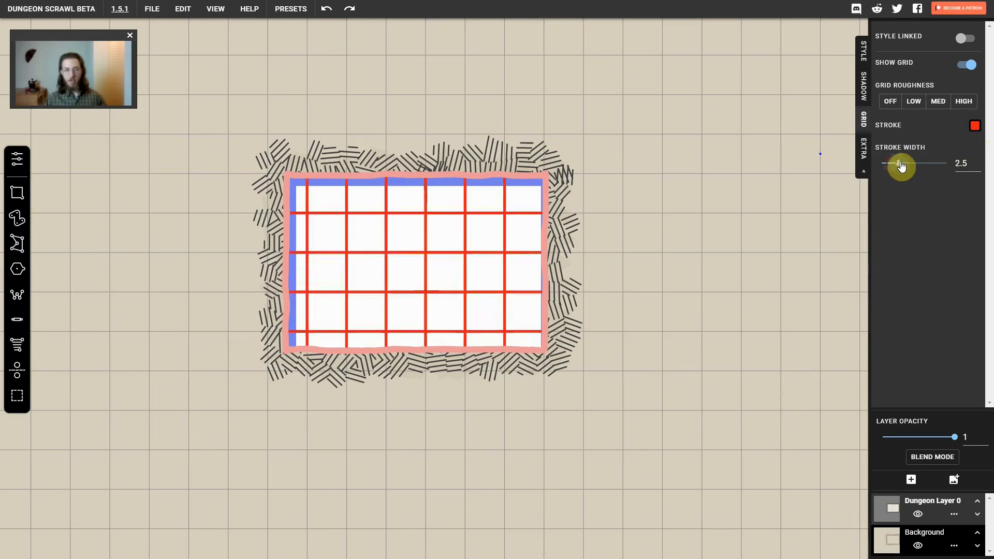
click(863, 150)
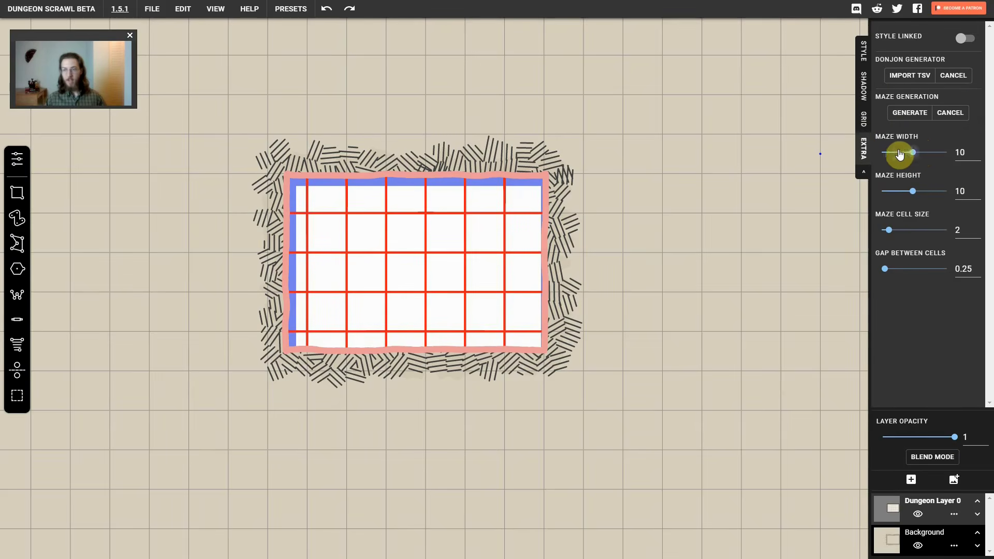
Change the Background layer's background colour to the orange-yellow shade E9BA39
click(928, 535)
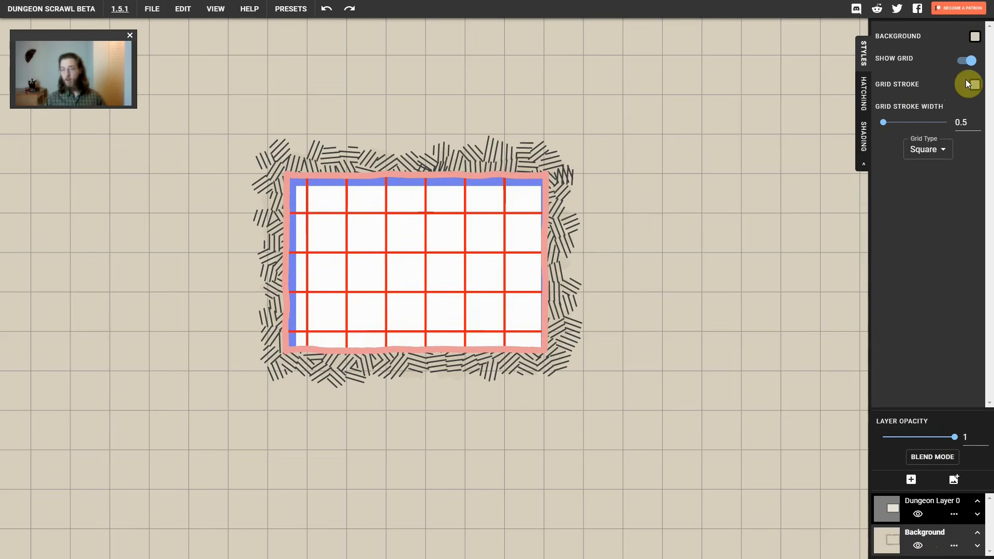
click(975, 36)
click(939, 55)
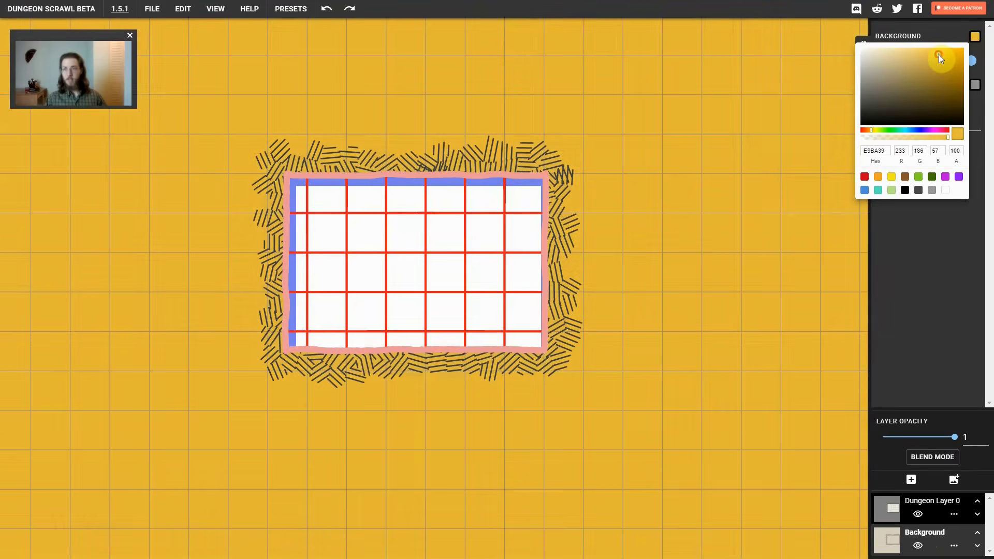
click(968, 63)
click(968, 63)
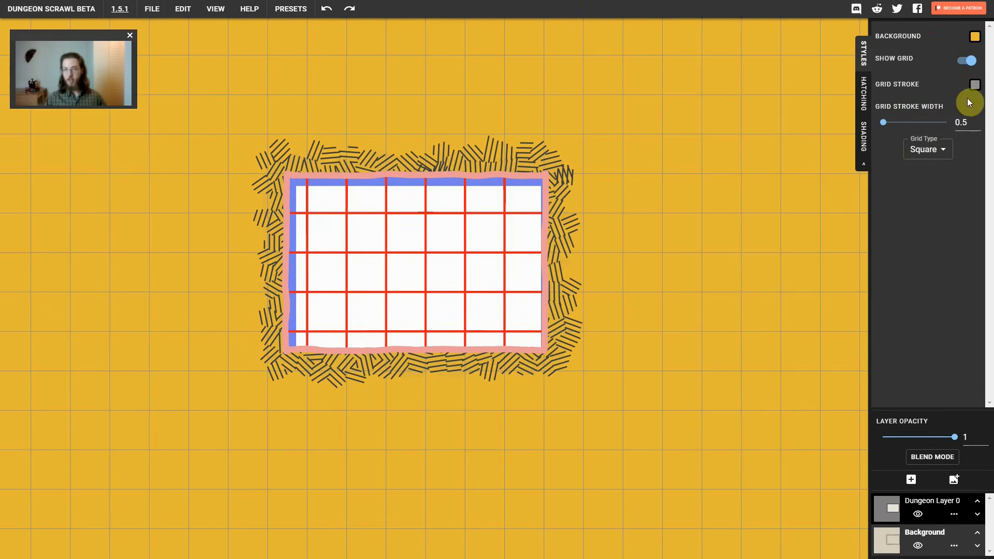
Give the Background layer's grid a red stroke with a width of 2.4 and switch its grid type to hexagonal
click(975, 84)
click(958, 105)
click(952, 83)
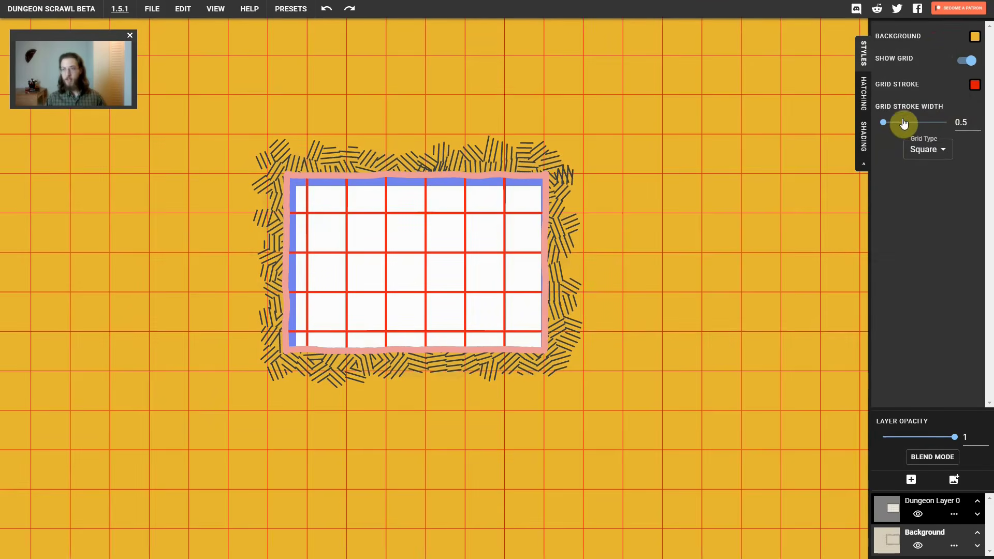
drag(905, 122, 889, 122)
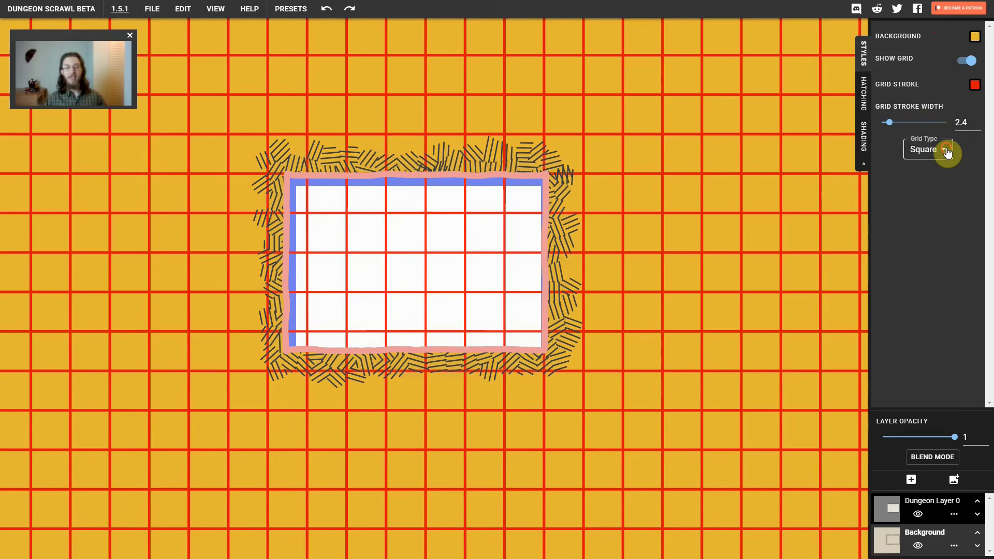
click(947, 151)
click(929, 170)
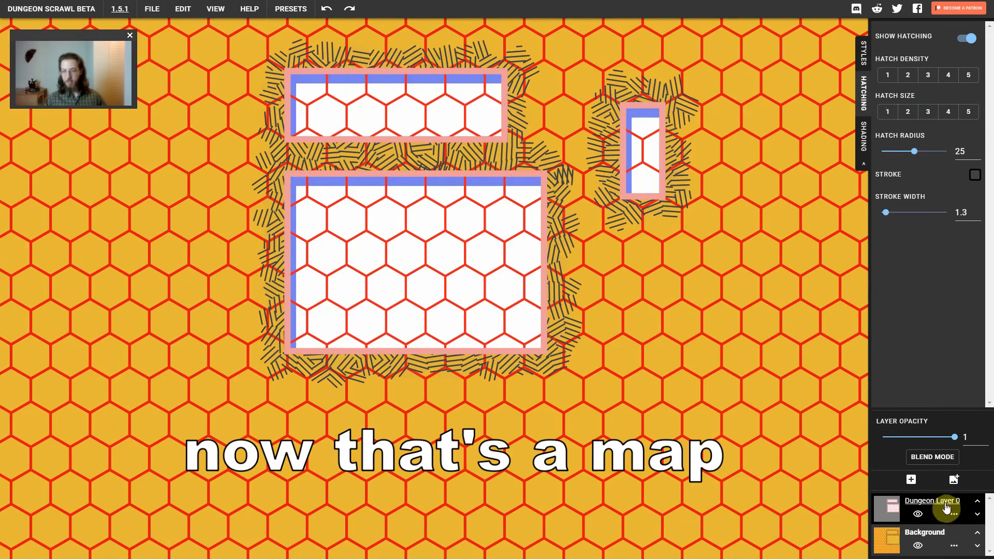
Replace the whole map with the Black and White save preset
click(293, 16)
click(515, 98)
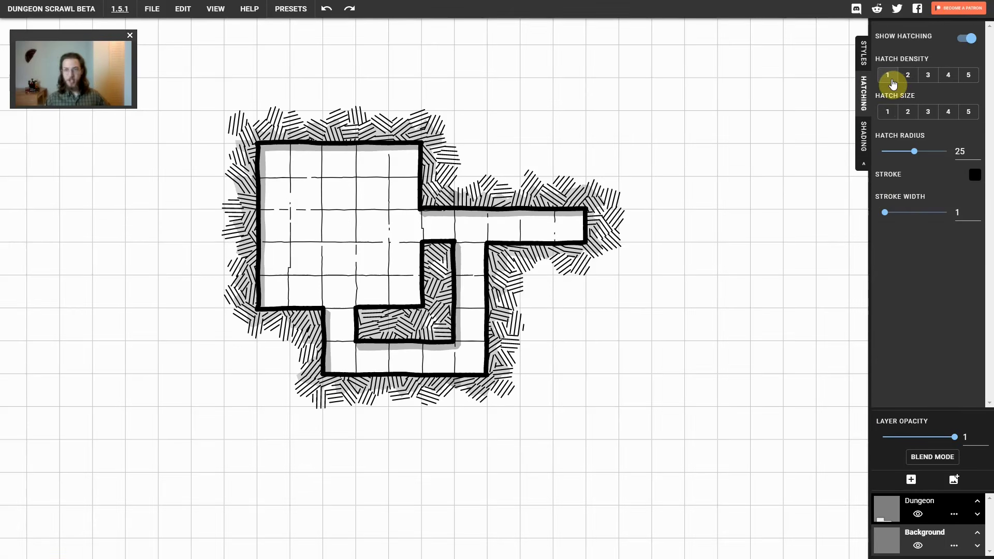
Try hatch density 3 and hatch sizes 1 and 5 for the background hatching, settling on hatch size 3
click(927, 75)
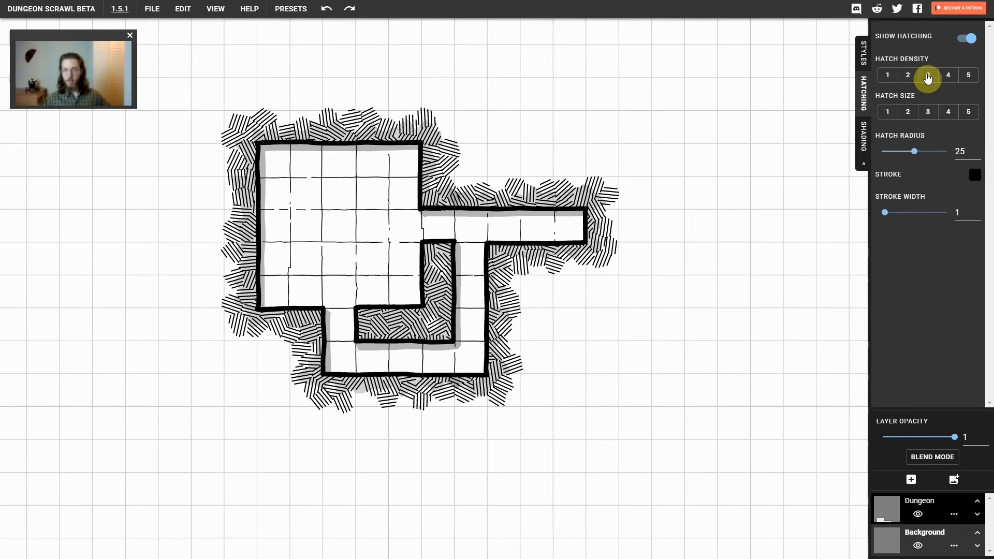
click(926, 110)
click(889, 114)
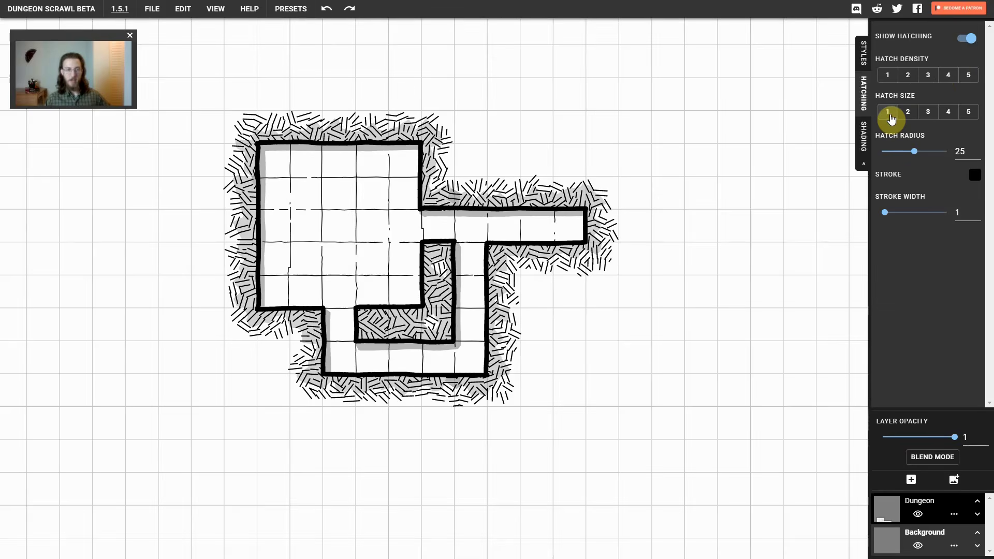
click(970, 113)
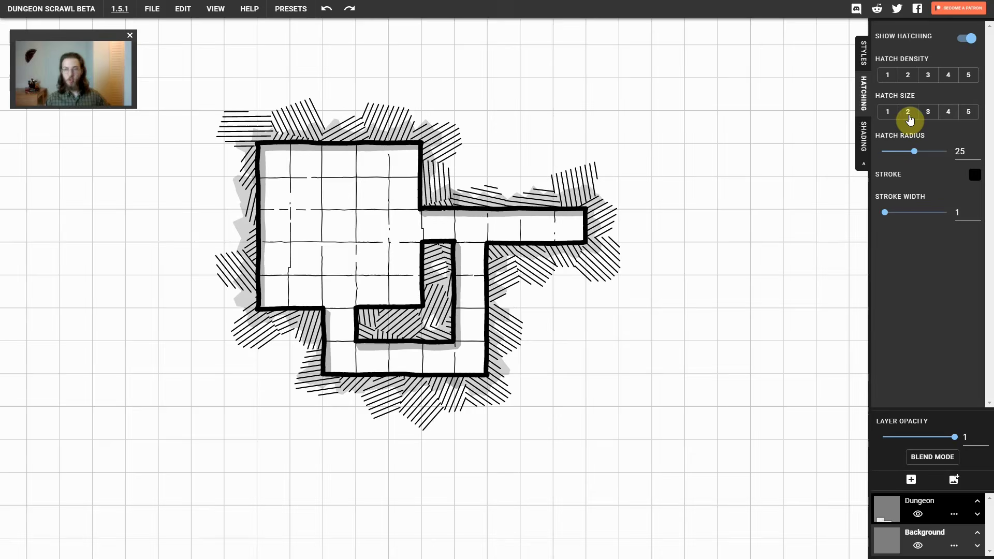
click(927, 112)
Fine-tune the background's hatch radius and hatch stroke width, and set its shade radius to 17
click(914, 155)
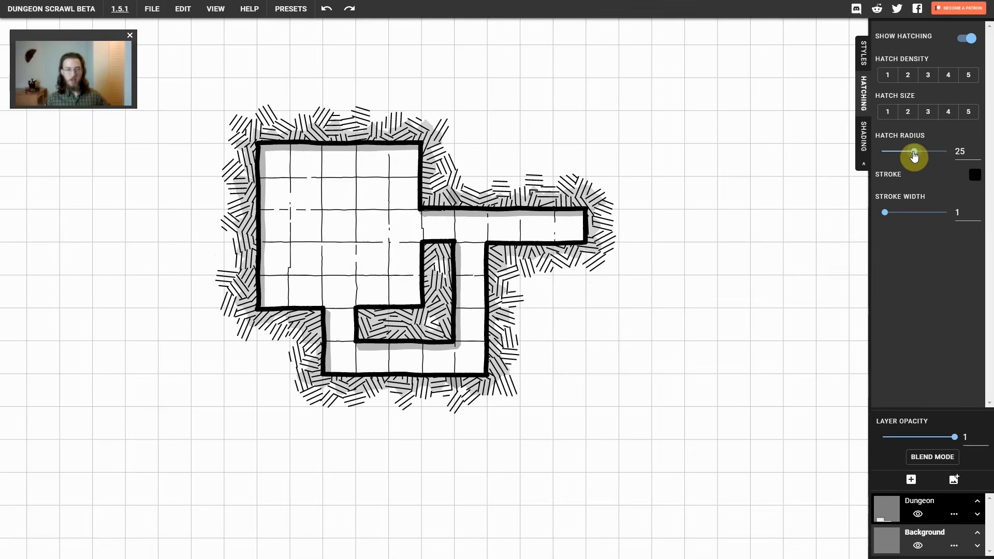
mouse_move(914, 156)
mouse_down()
mouse_move(956, 157)
mouse_move(909, 152)
mouse_up()
mouse_move(884, 213)
mouse_down()
mouse_move(897, 216)
mouse_move(886, 215)
mouse_up()
click(863, 136)
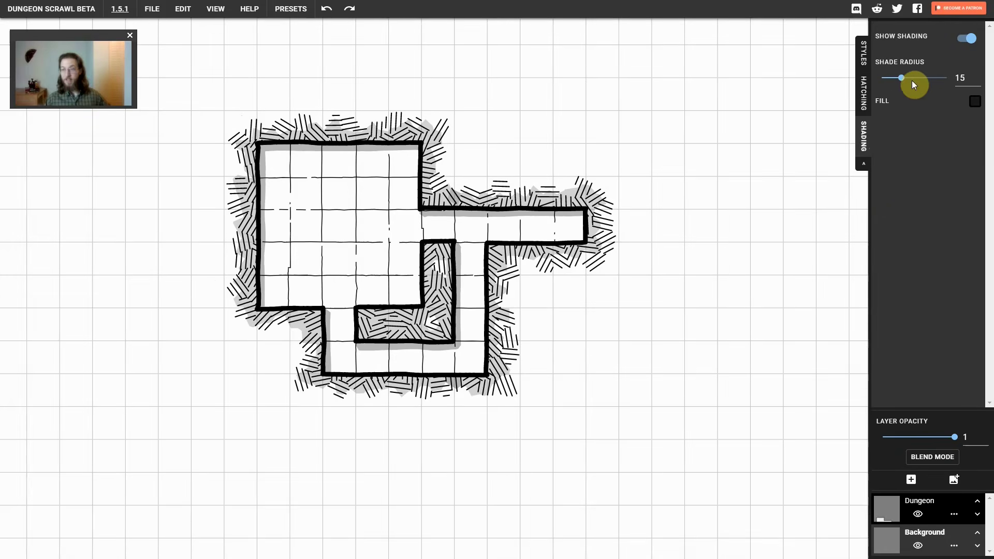
mouse_move(903, 85)
mouse_down()
mouse_move(951, 84)
mouse_move(905, 84)
mouse_up()
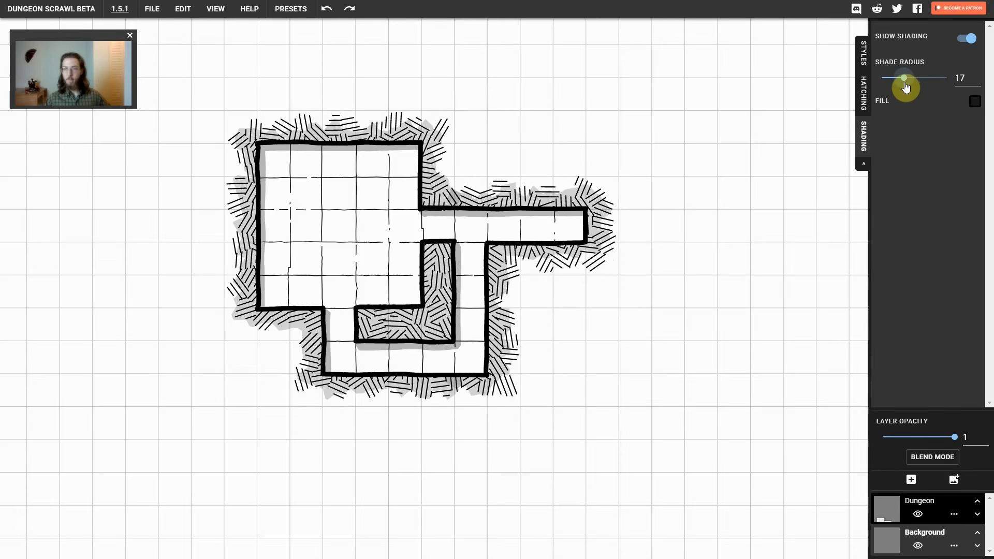
Generate a maze on the Dungeon layer with width 10, height 10, cell size 2 and a 0.25 gap between cells
click(863, 50)
click(925, 506)
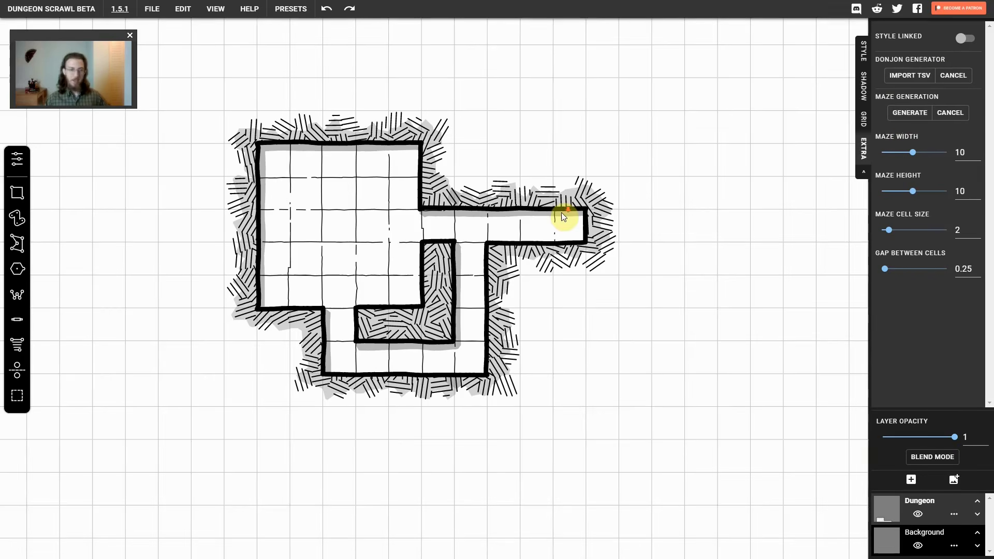
scroll(564, 214, down, 2)
scroll(564, 214, down, 1)
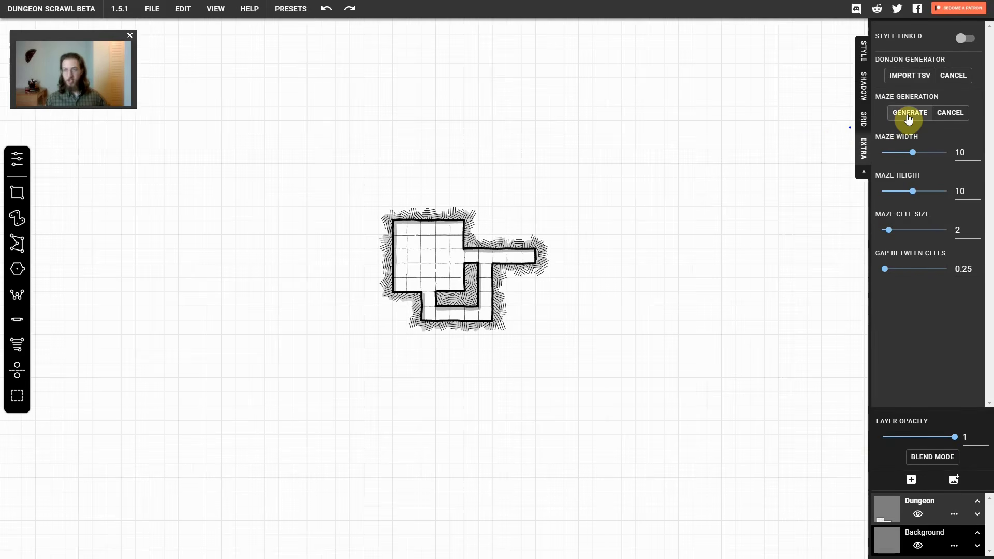
click(908, 115)
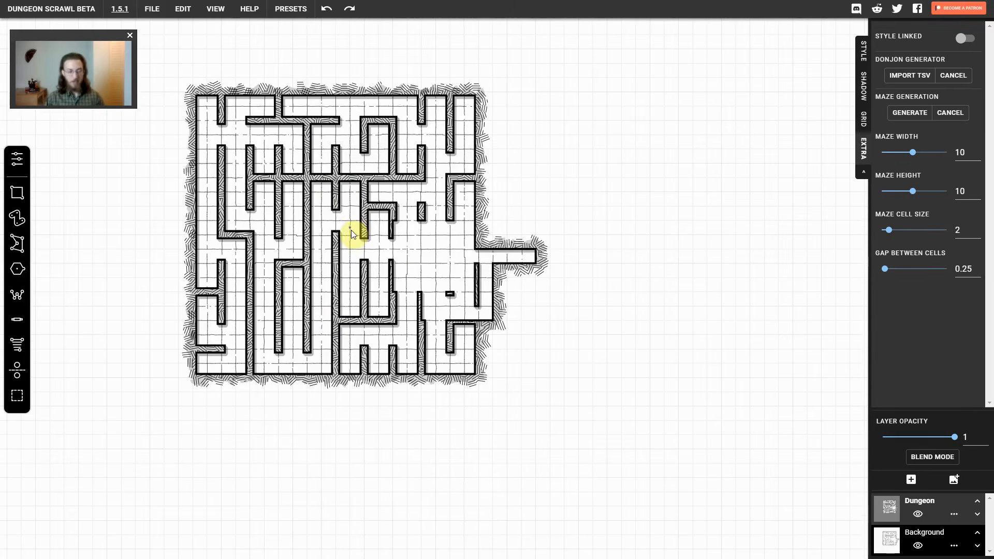
drag(352, 233, 428, 262)
Discard the maze by reloading the Black and White save preset
click(290, 10)
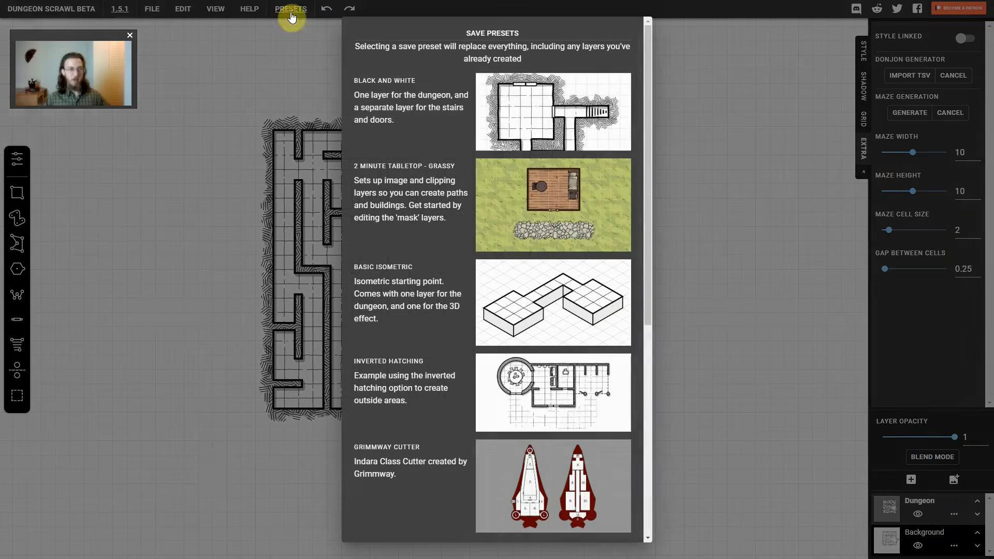
click(521, 98)
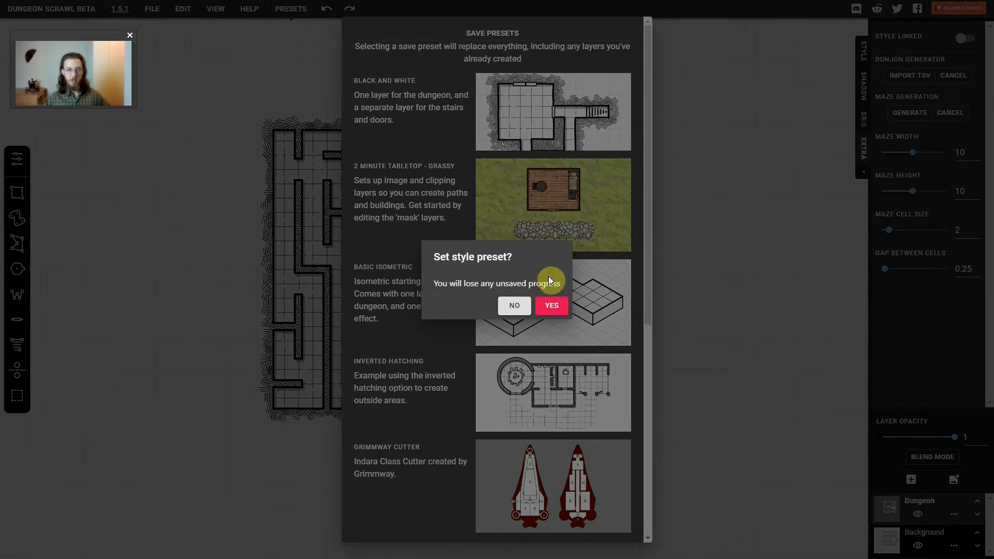
click(552, 307)
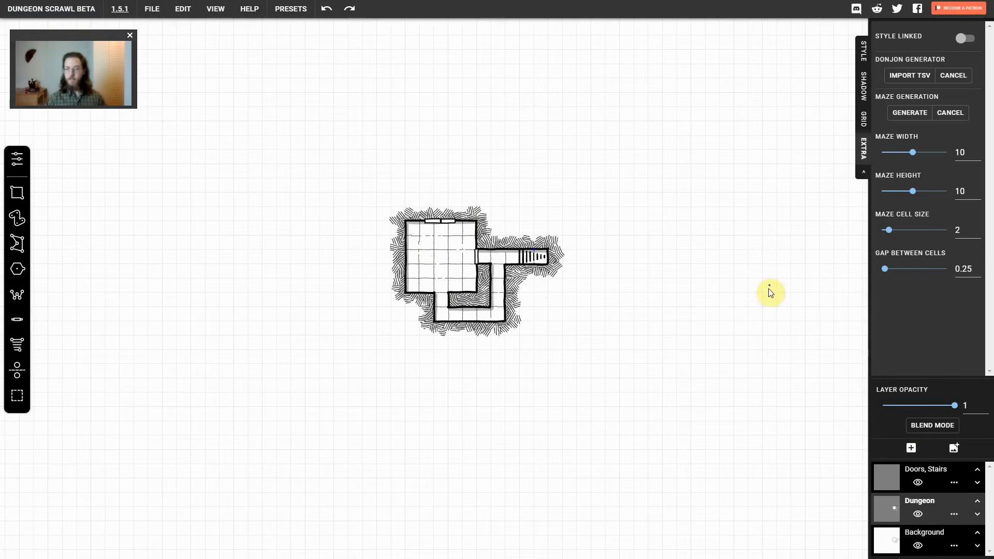
Replace the Doors, Stairs layer with a new dungeon layer and draw a rectangular room about 12 by 8.5 cells on it
click(954, 488)
click(947, 477)
click(911, 480)
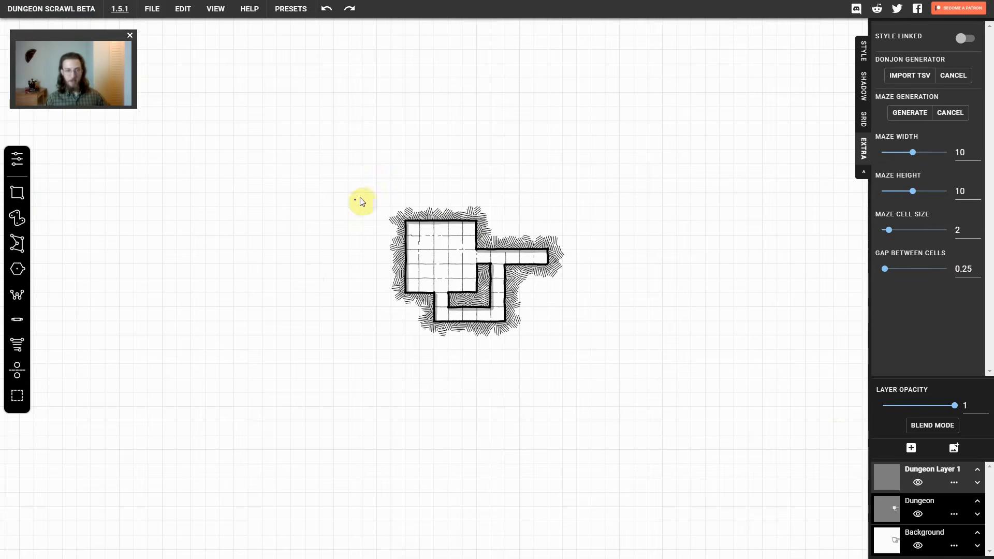
drag(290, 150, 461, 272)
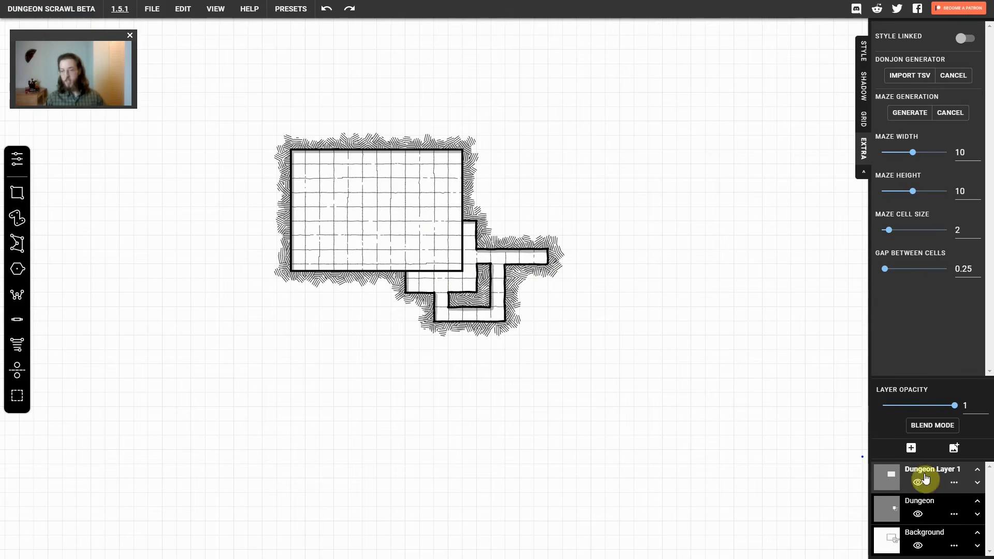
Test Dungeon Layer 1's opacity control, and hide and show both that layer and the Dungeon layer in turn
mouse_move(953, 406)
mouse_down()
mouse_move(898, 417)
mouse_move(946, 417)
mouse_move(883, 428)
mouse_move(978, 405)
mouse_move(955, 416)
mouse_up()
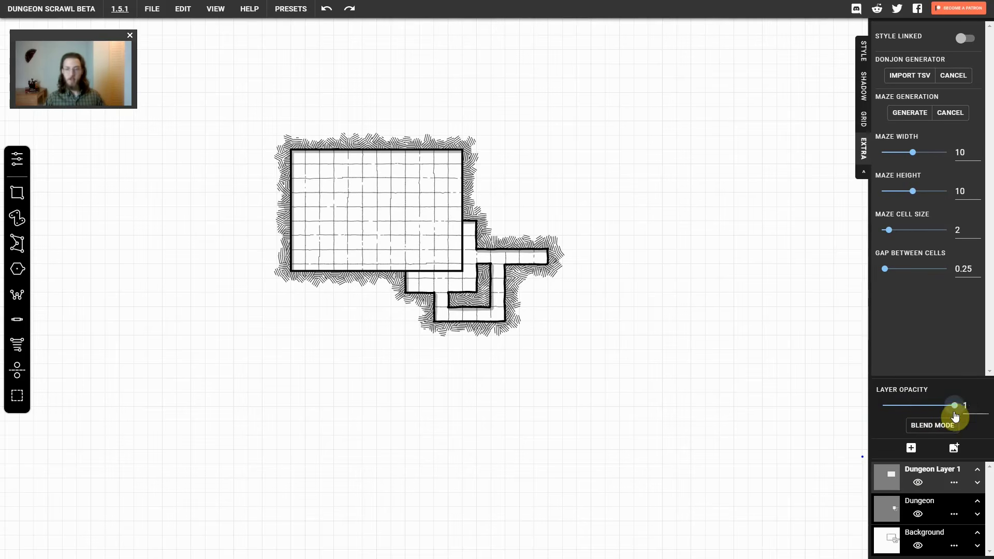
click(917, 484)
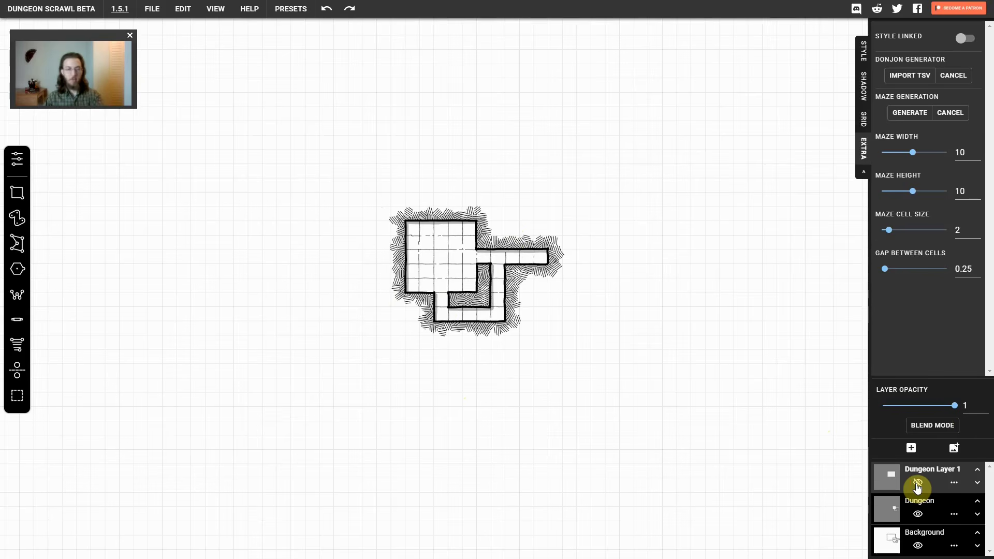
click(917, 517)
click(917, 484)
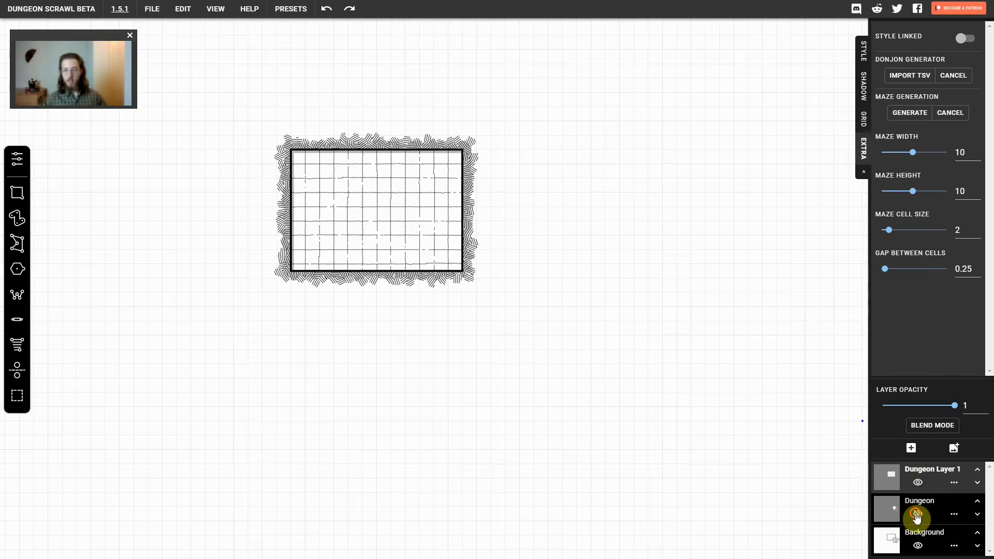
click(917, 515)
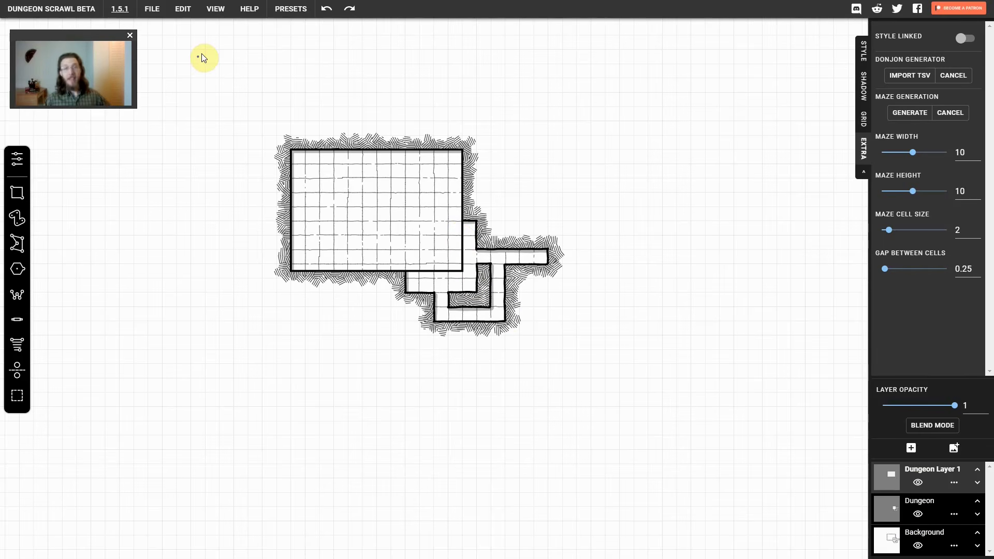
Open the map's export options and review the available PNG, PDF, SVG and STL downloads
click(158, 14)
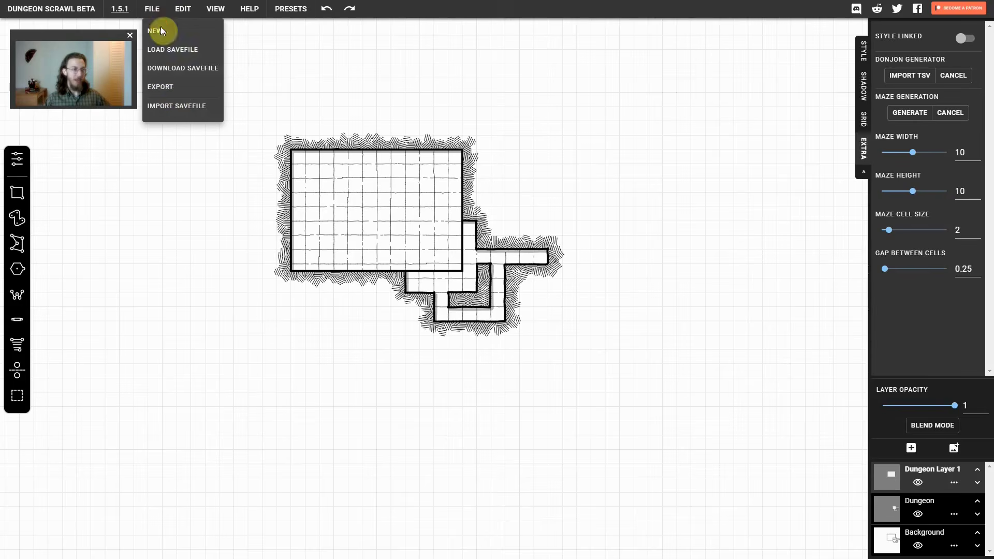
click(173, 92)
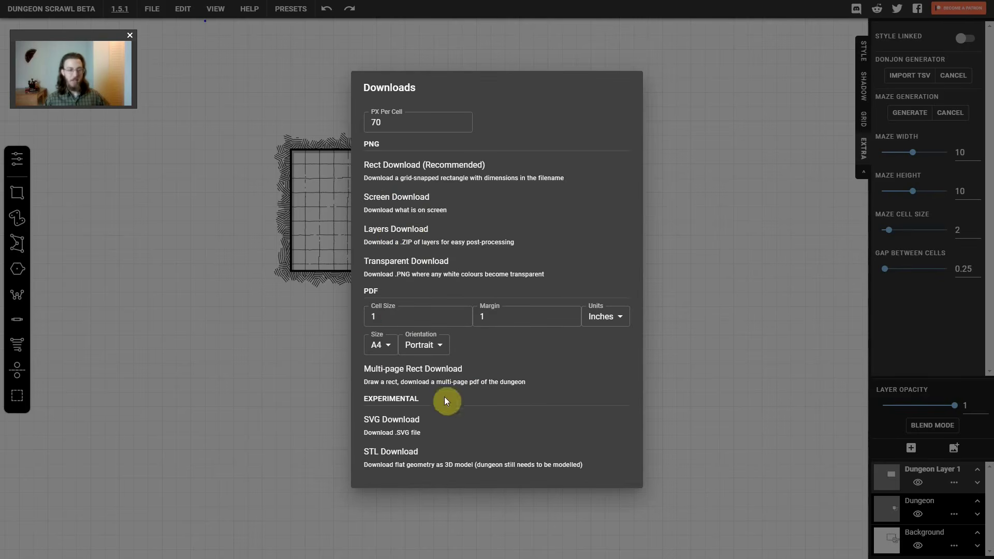
Download the map as a grid-snapped PNG rectangle of 23 by 18 cells enclosing the whole dungeon
click(425, 166)
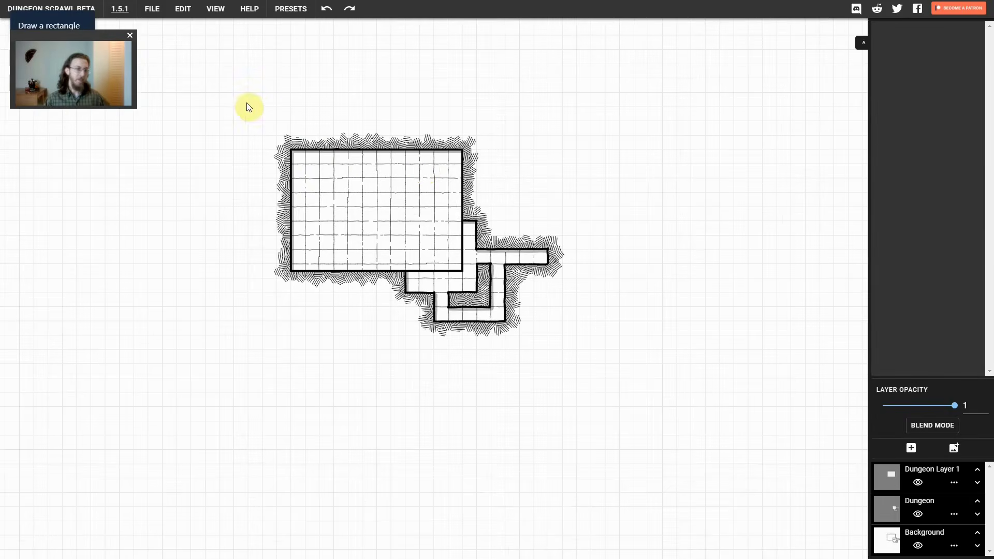
mouse_move(269, 115)
mouse_down()
mouse_move(534, 346)
mouse_move(591, 369)
mouse_up()
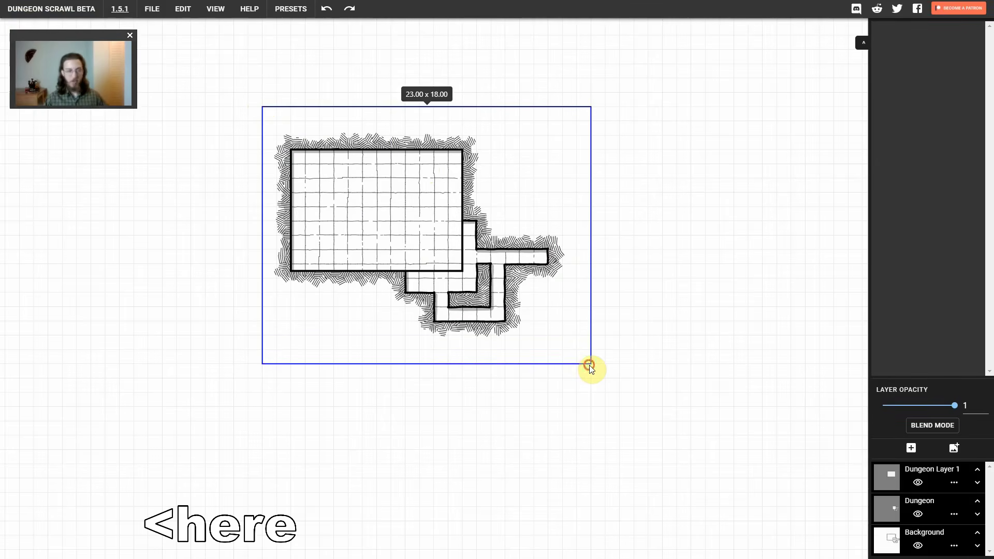
drag(589, 365, 589, 365)
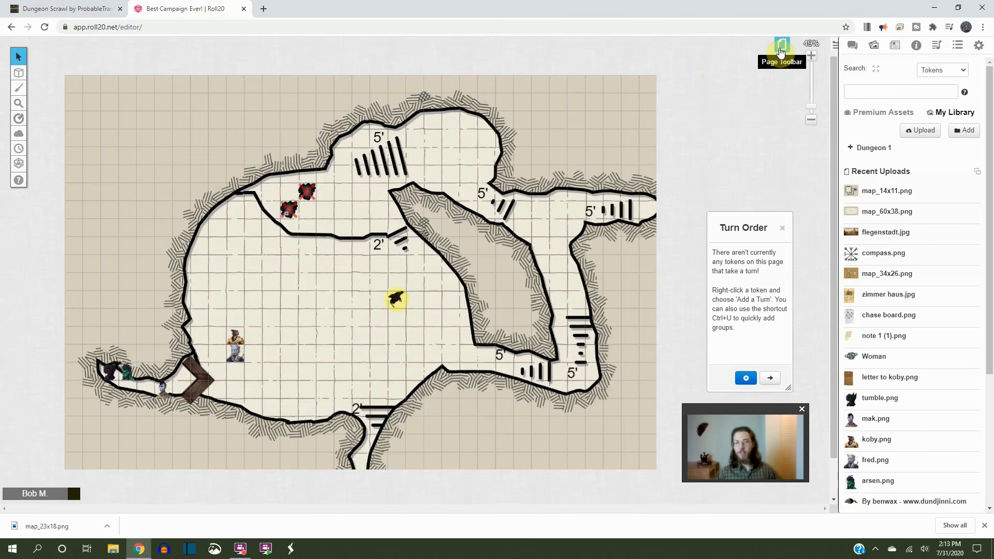
Switch to Roll20, open the Untitled page and make Map & Background the active layer
click(781, 50)
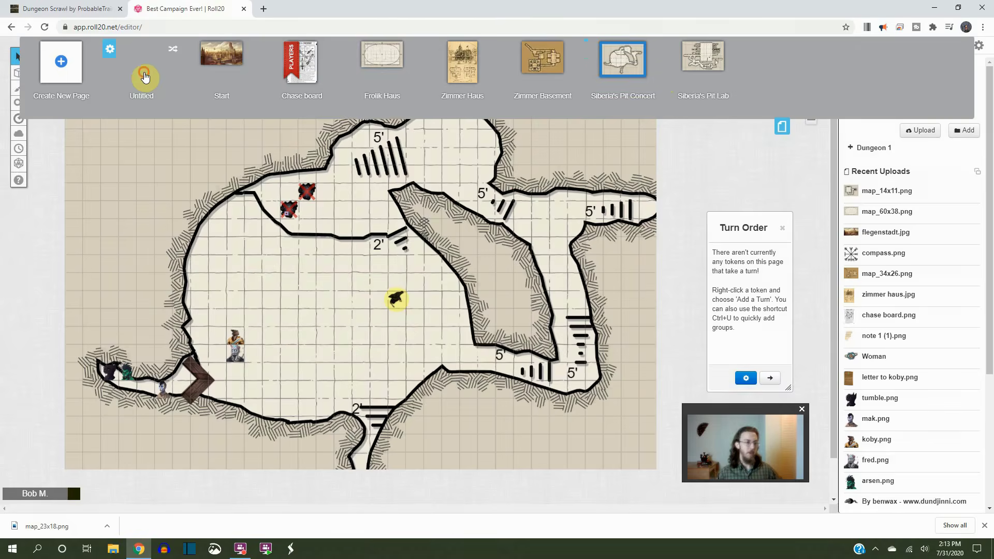
click(146, 77)
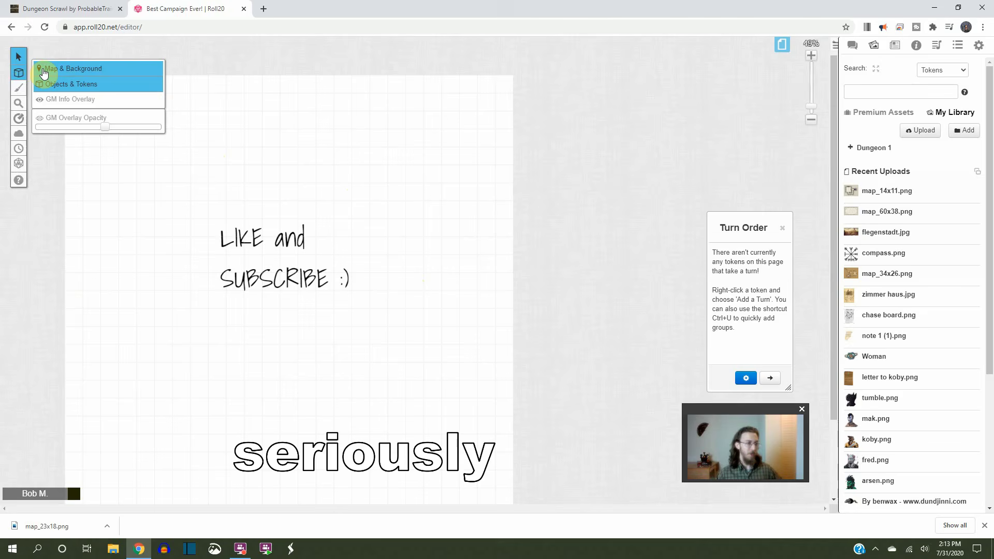
click(42, 69)
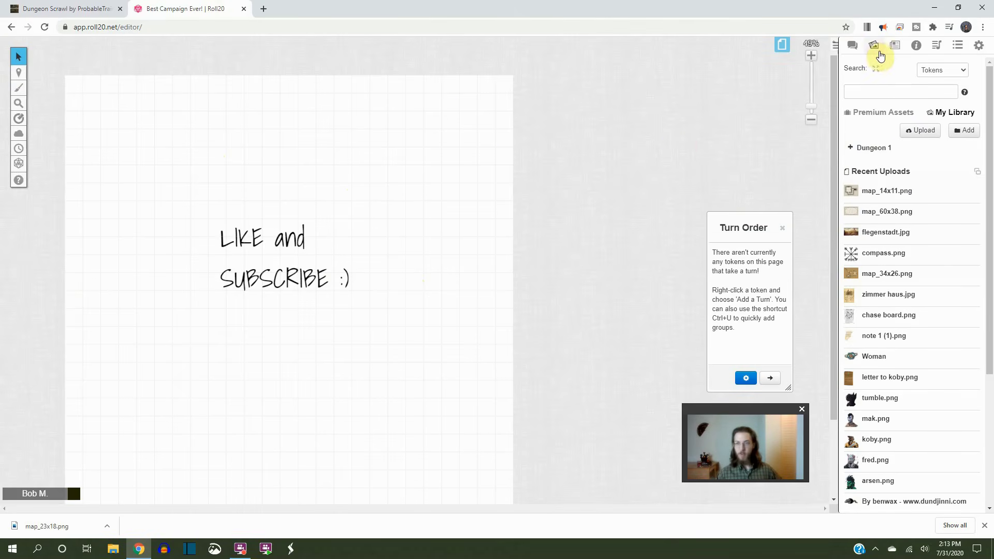
Upload map_23x18.png to the art library and place it on the page near its upper-left corner
click(924, 132)
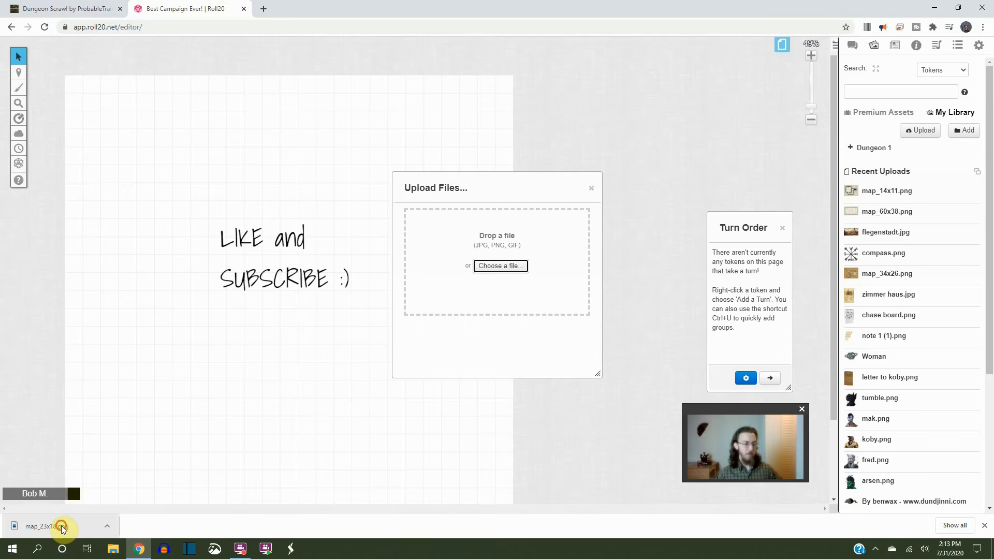
drag(61, 527, 514, 246)
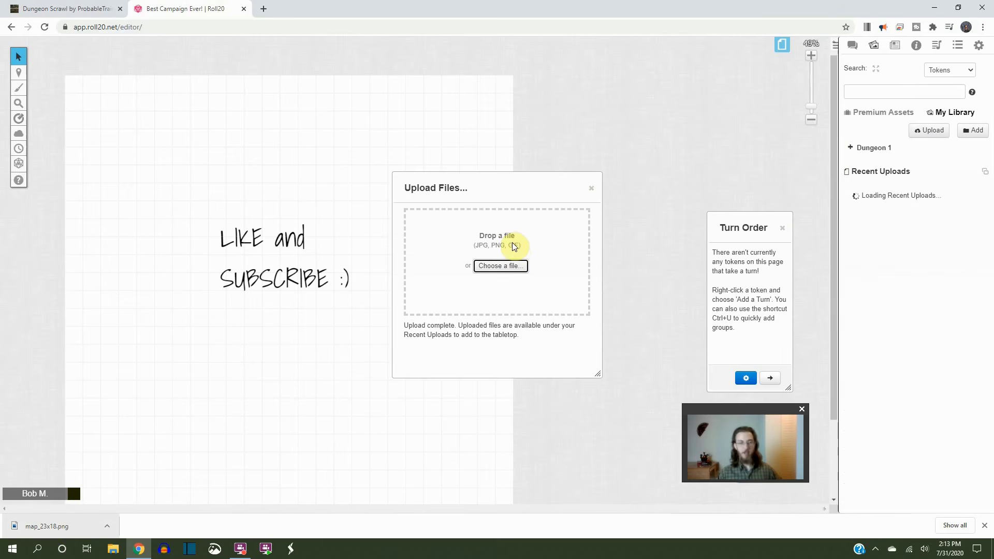
mouse_move(884, 189)
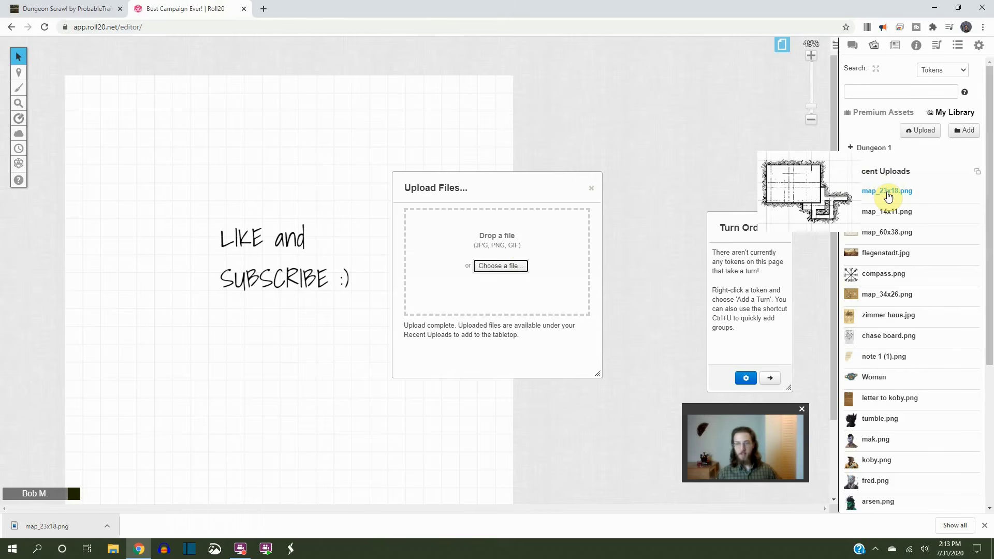
drag(888, 196, 137, 127)
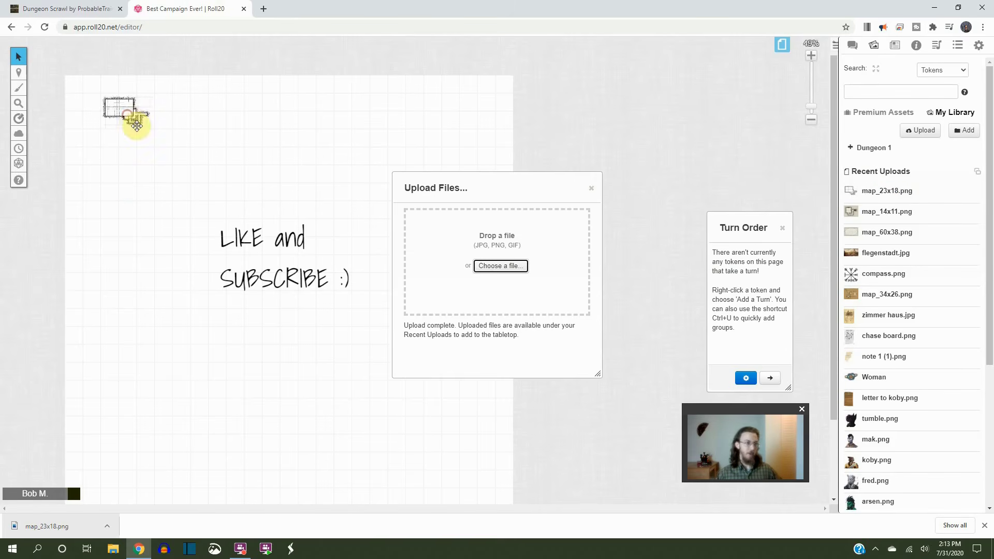
click(591, 188)
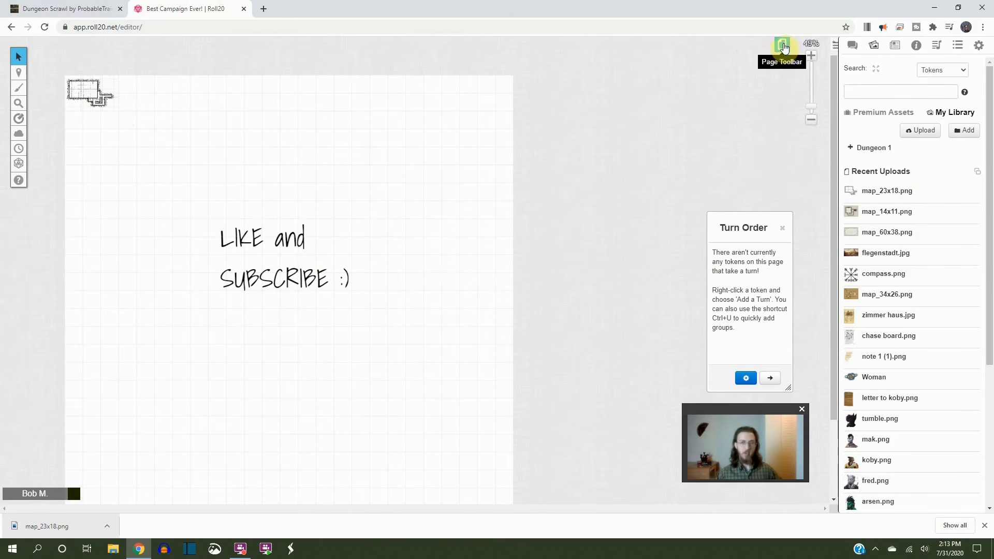
Set the page size to 23 by 18 cells and stretch the map image to fill the page
click(782, 48)
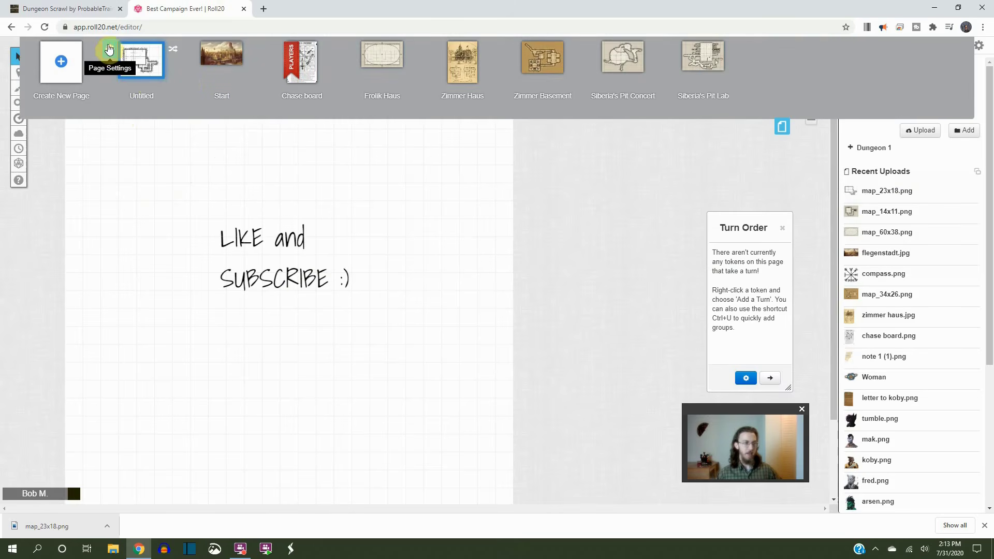
click(109, 51)
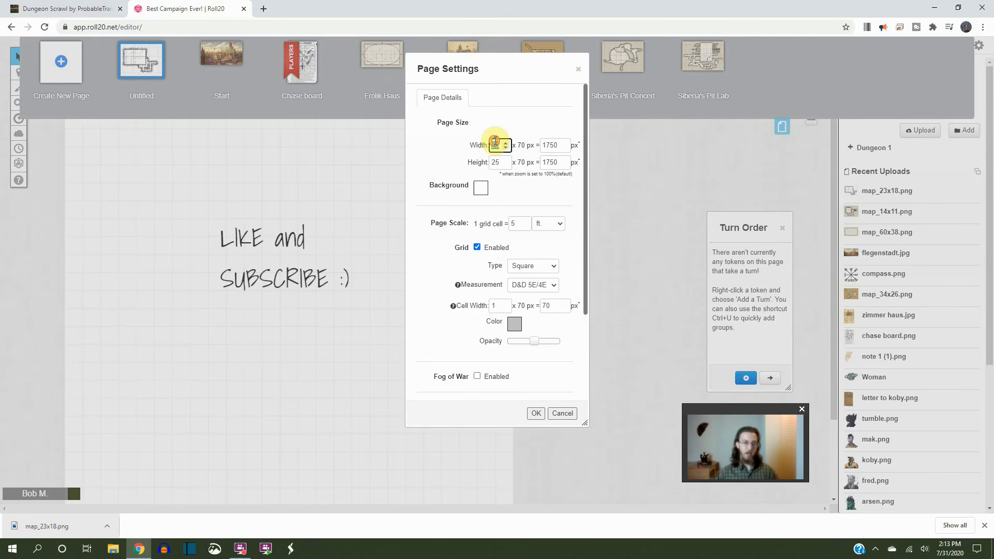
text(3)
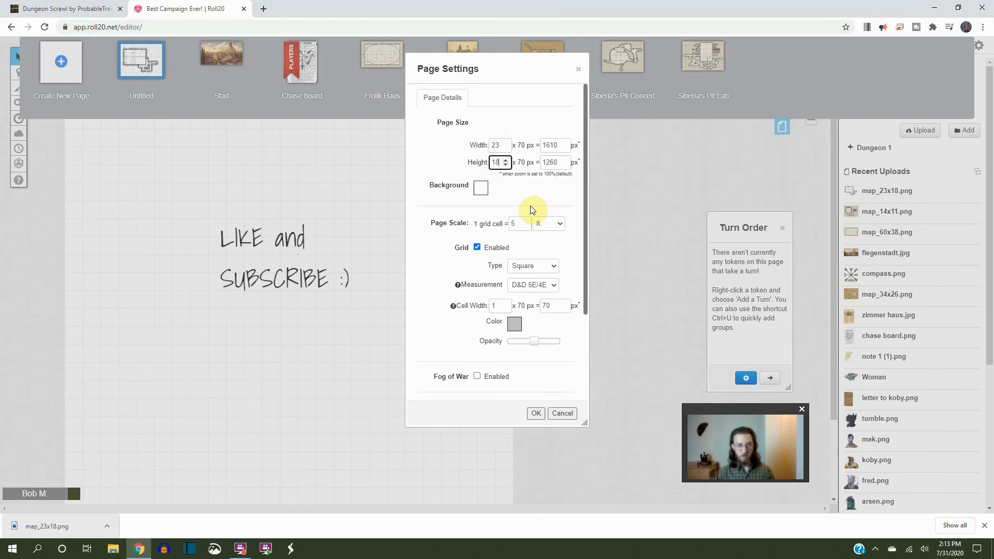
click(536, 413)
drag(115, 133, 463, 417)
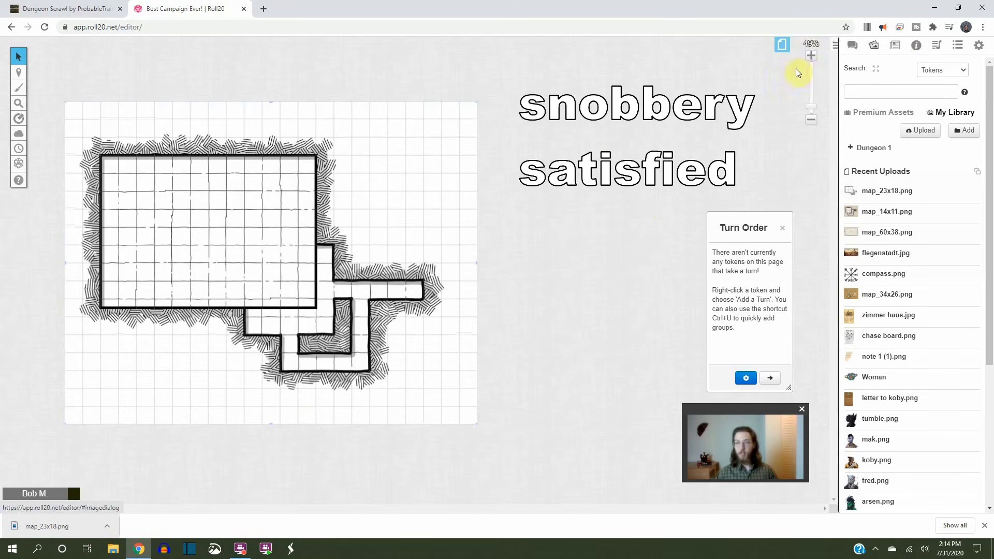
Switch to the Objects & Tokens layer and place the first journal character's token on the map's large room
mouse_move(19, 75)
click(62, 87)
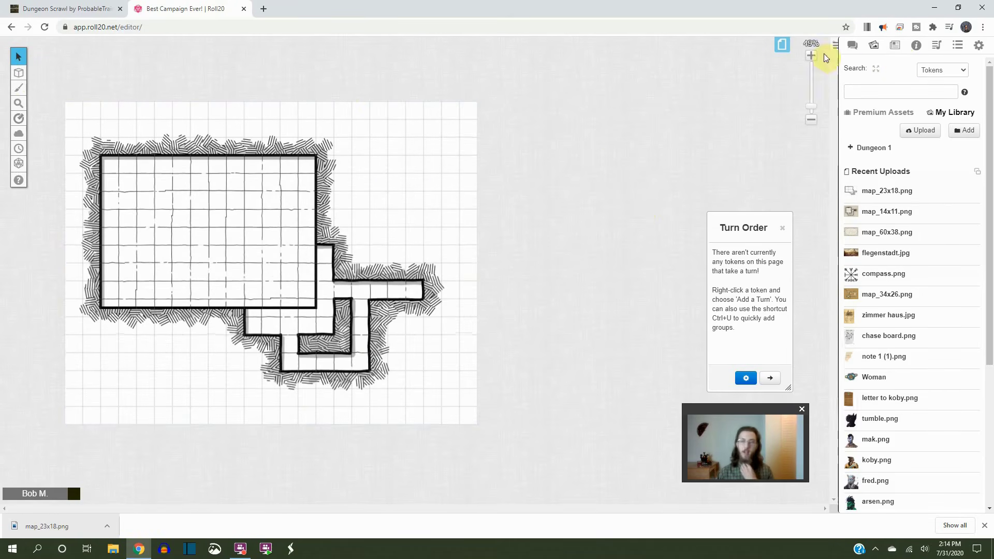
click(894, 45)
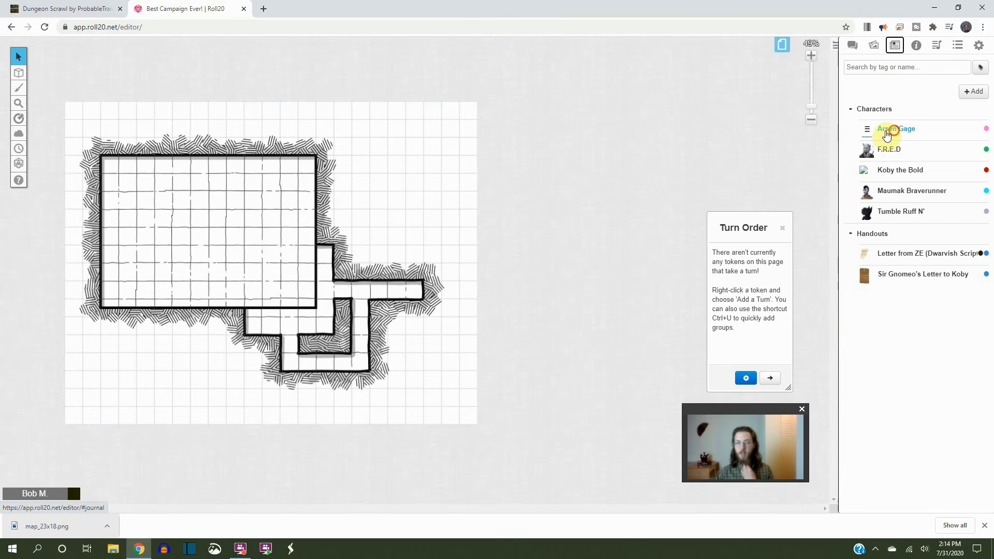
drag(886, 134, 198, 309)
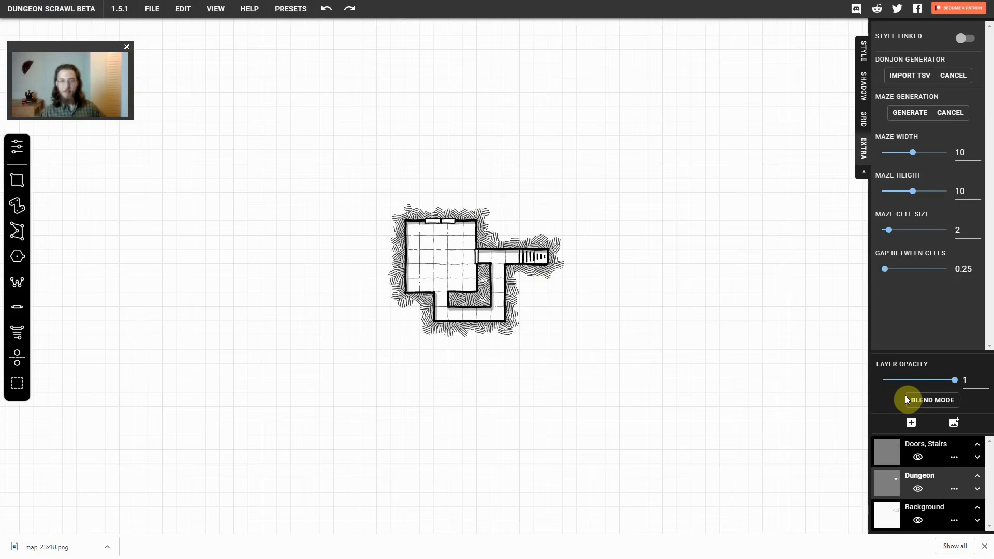
In Dungeon Scrawl, add an image layer above the Dungeon layer and stamp the bones4.png skull twice inside the square room
click(954, 428)
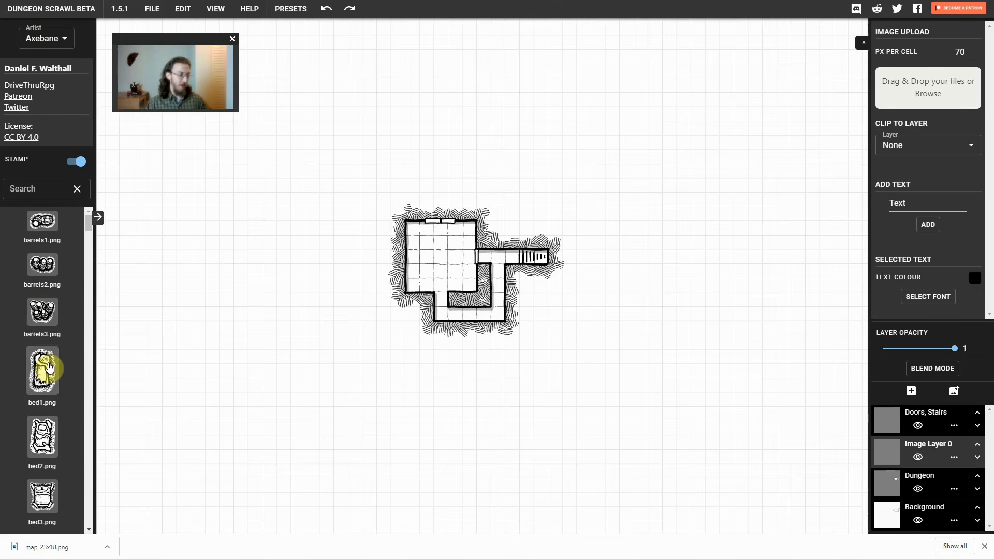
scroll(48, 366, down, 6)
click(444, 243)
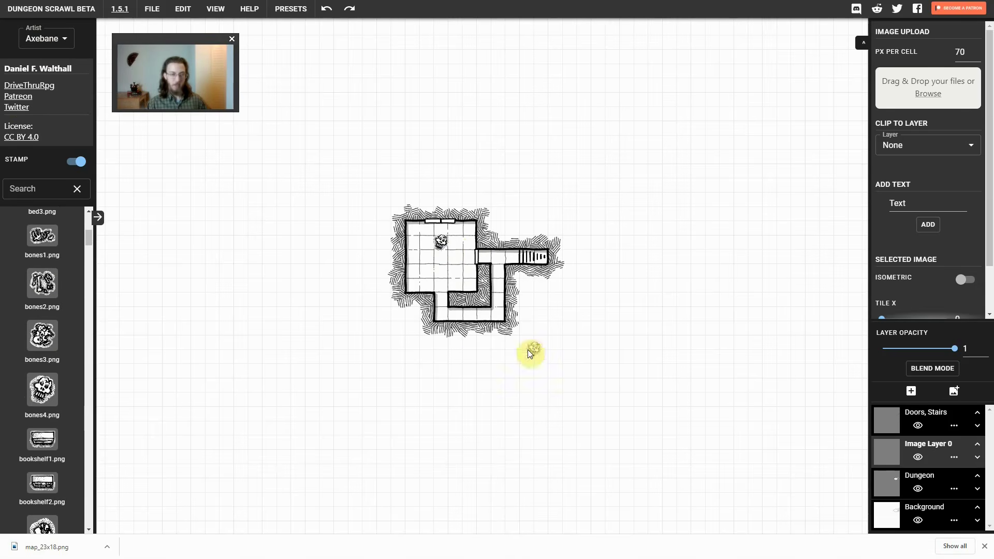
click(463, 275)
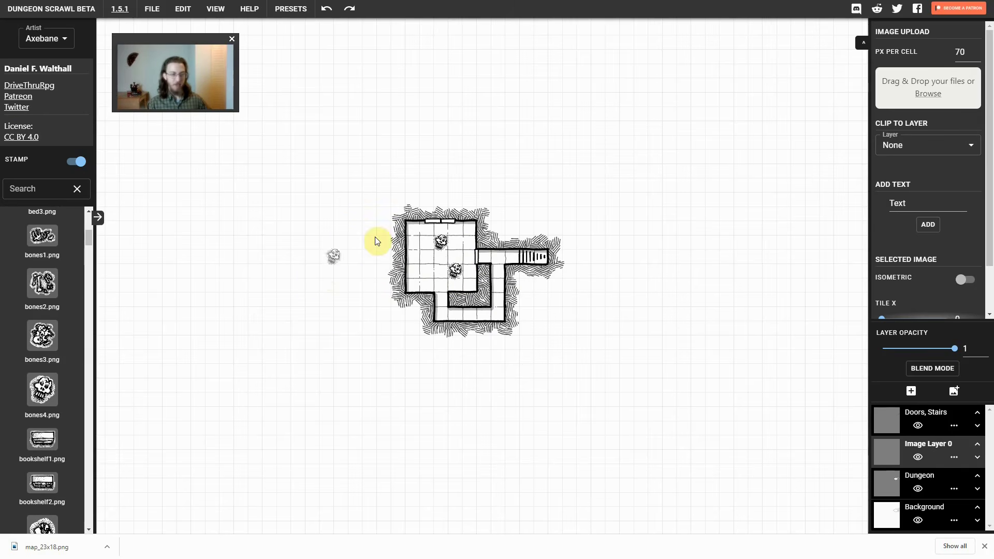
Flip and enlarge the lower skull stamp on Image Layer 0 to fill most of the room, and view the artist asset packs
click(919, 472)
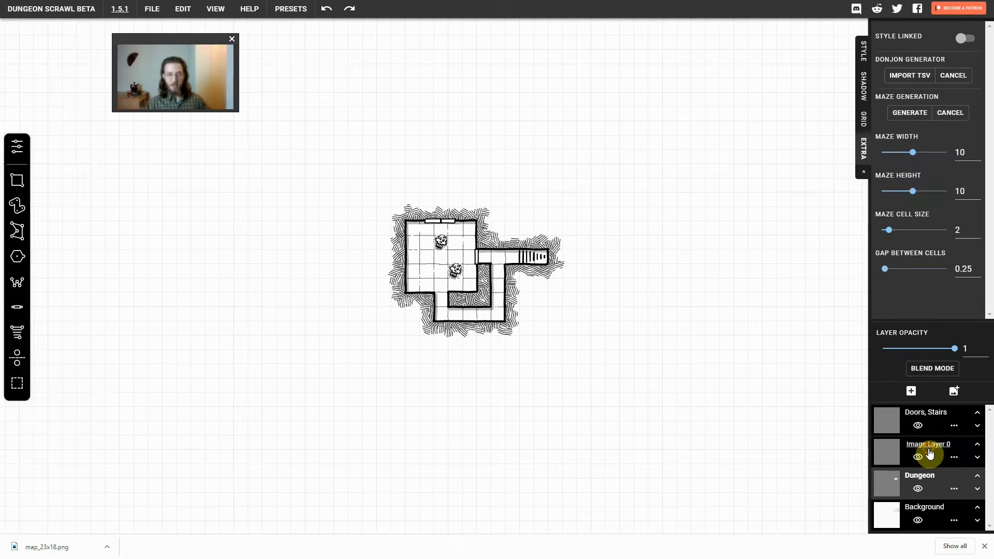
click(923, 449)
click(454, 270)
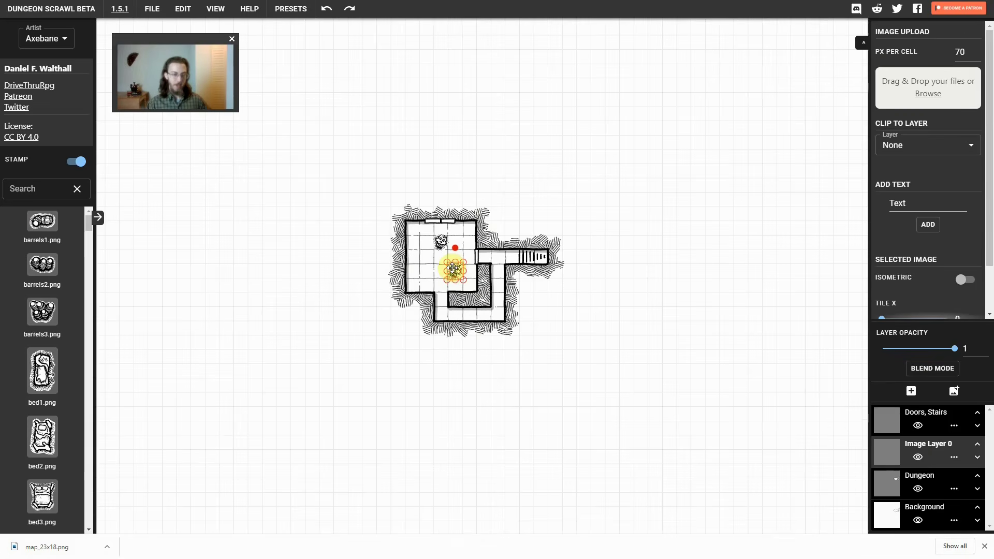
drag(447, 263, 437, 329)
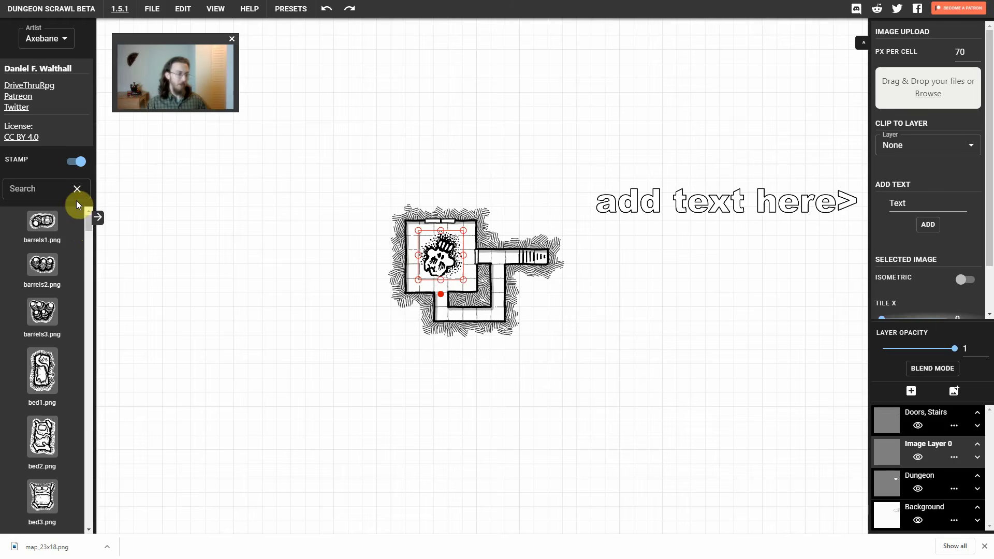
click(61, 38)
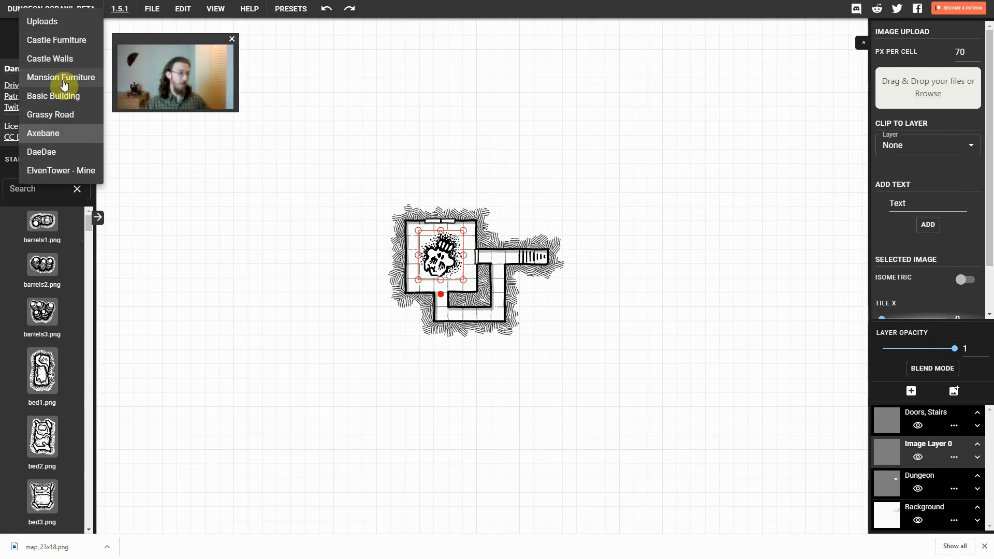
click(65, 85)
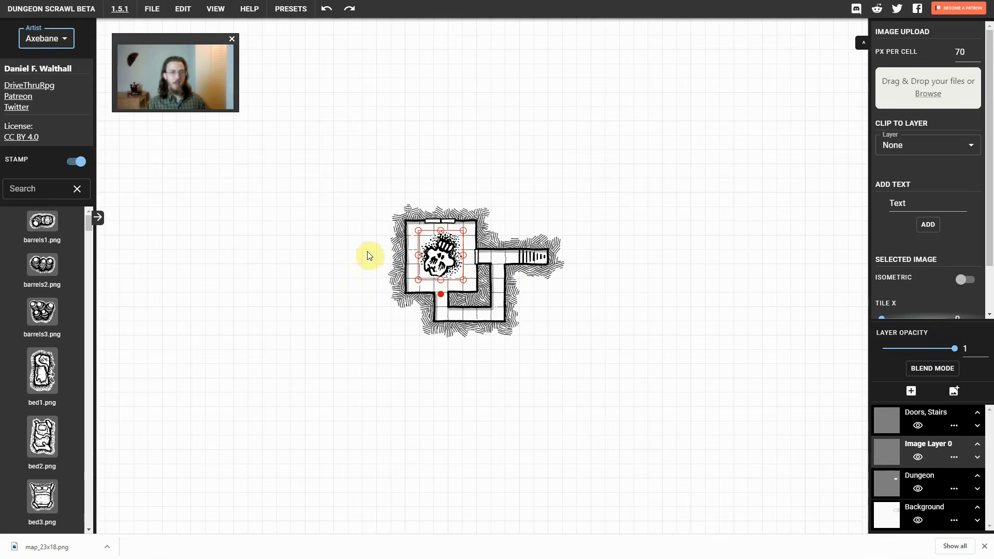
Replace the current map with the Basic Isometric save preset
click(292, 12)
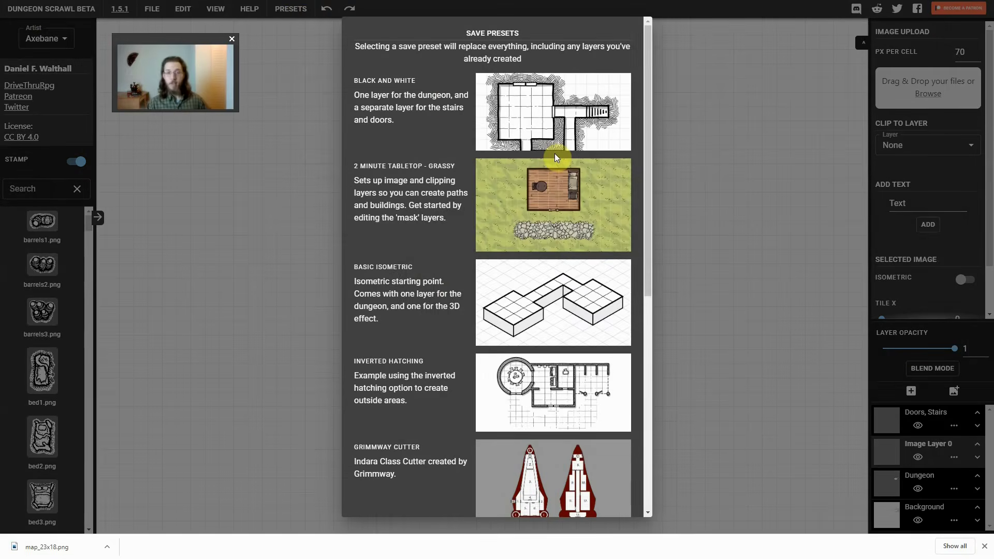
click(565, 305)
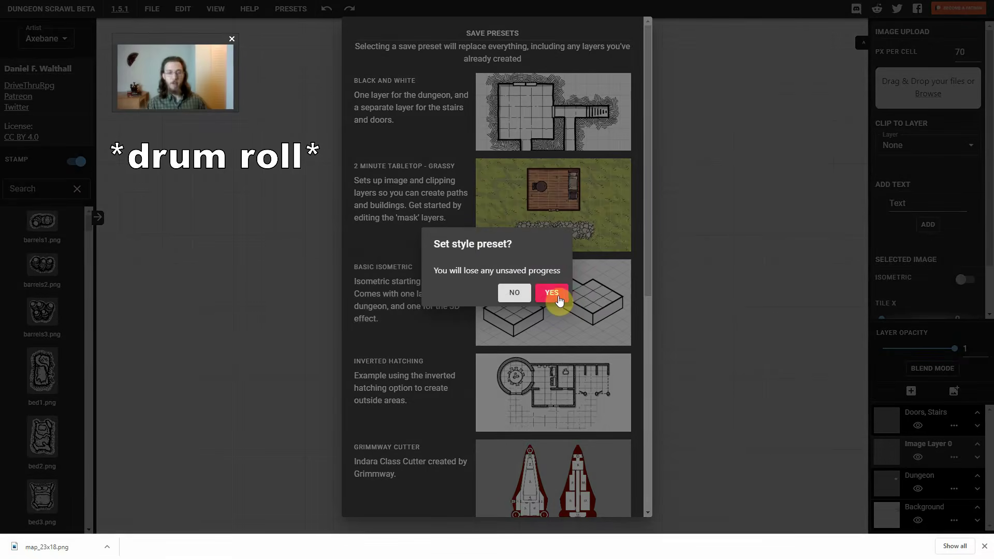
click(552, 294)
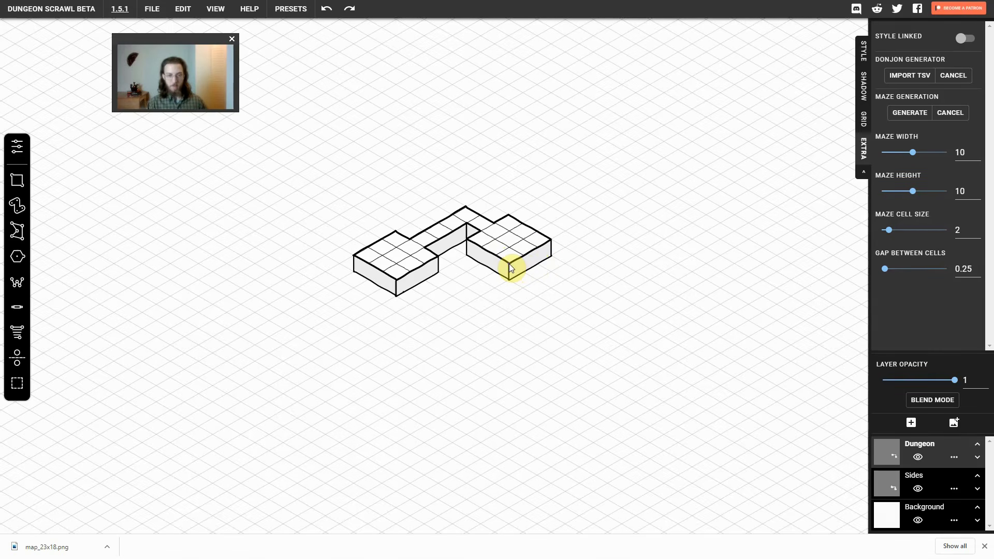
Extend the right-hand isometric room by about 3 by 13 cells on the Dungeon layer, and draw its side faces on the Sides layer
drag(508, 263, 732, 347)
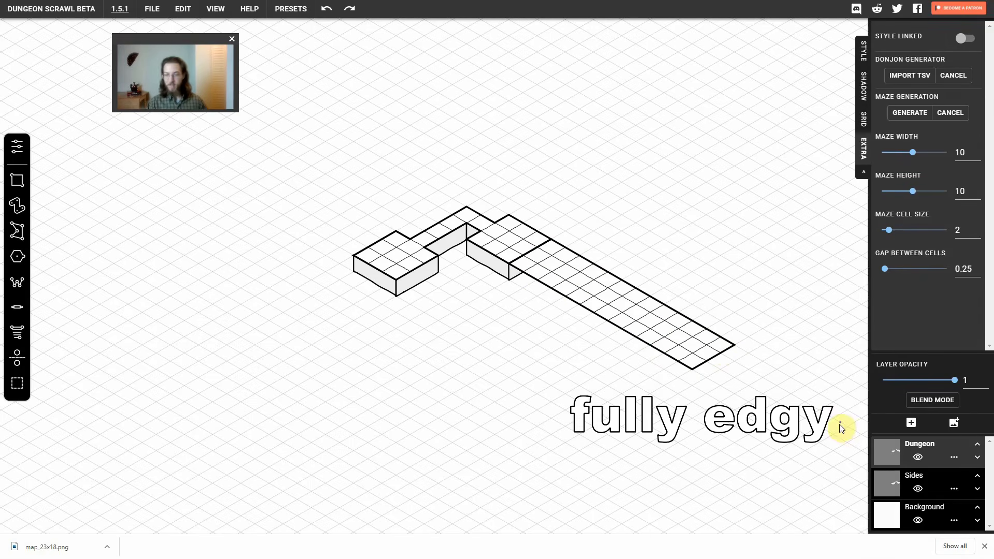
click(892, 487)
drag(498, 260, 696, 387)
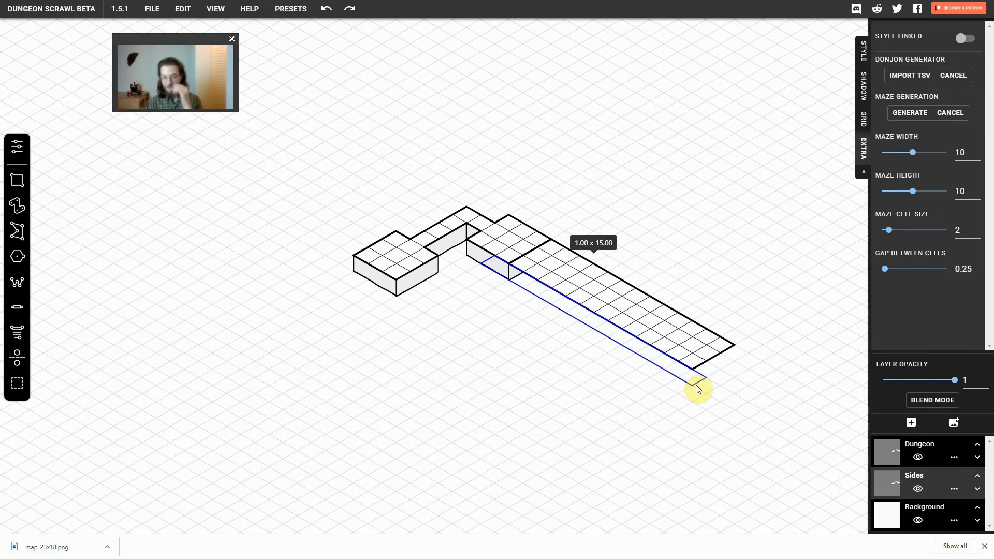
drag(696, 387, 697, 386)
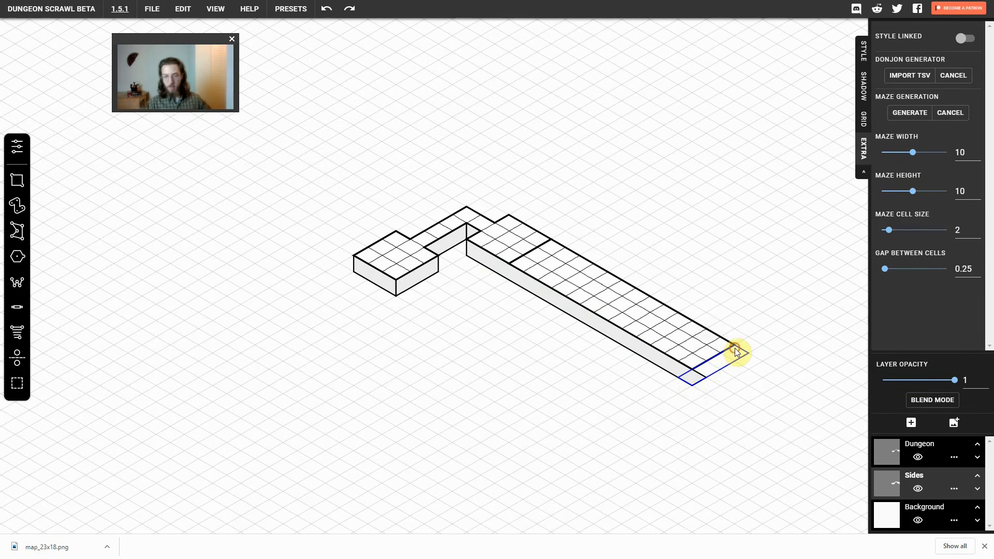
Erase the side face's protruding corner at the far end of the extension with the Polygon Brush in erase mode
click(19, 289)
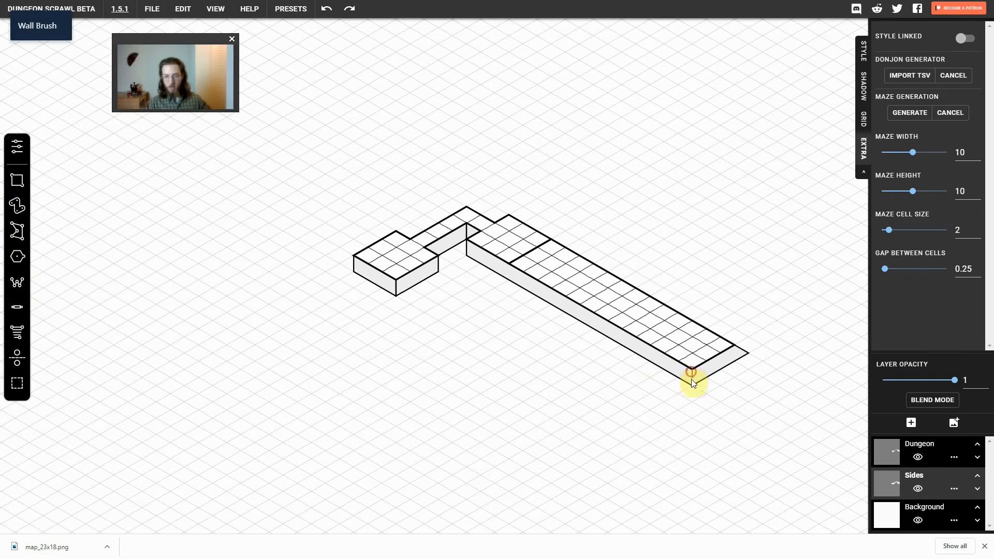
click(17, 230)
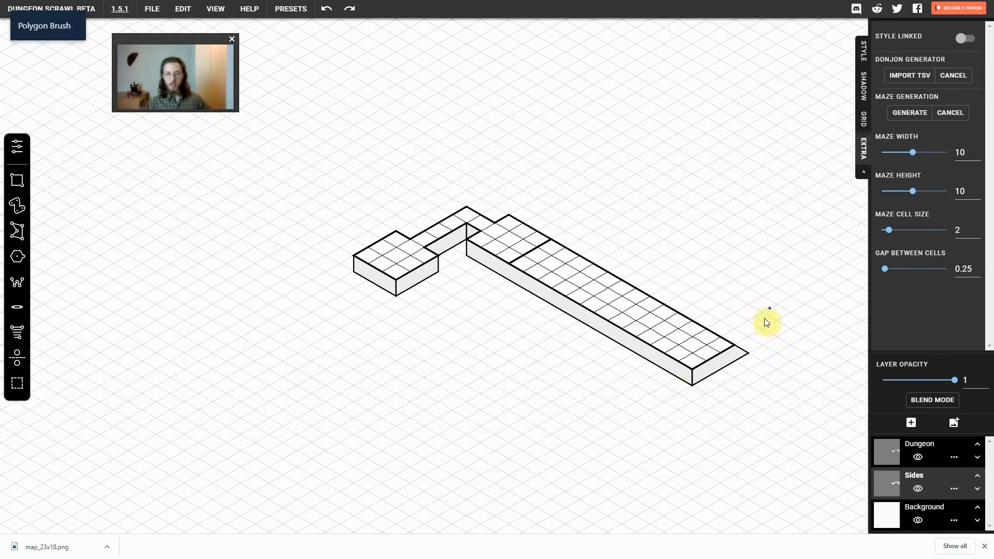
key(e)
click(778, 330)
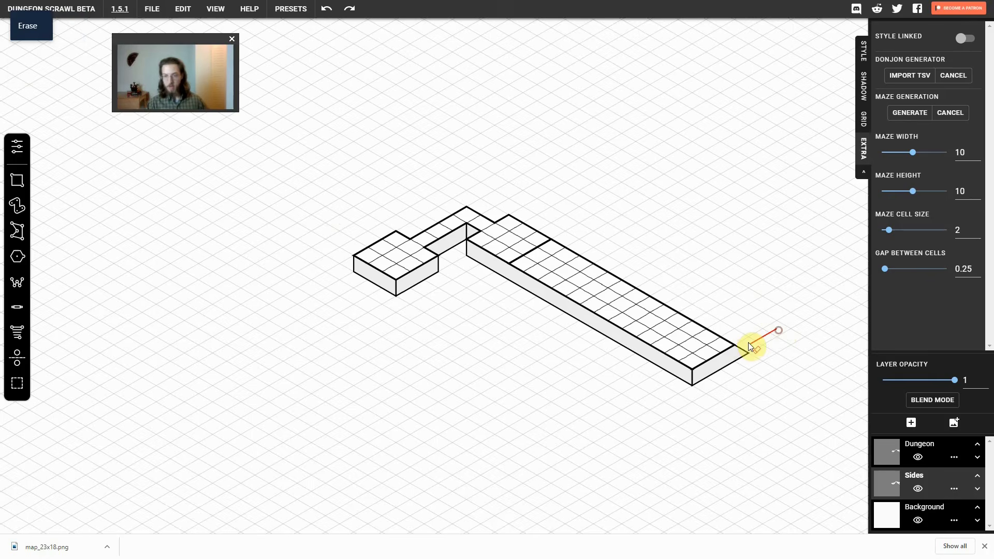
click(735, 344)
click(734, 361)
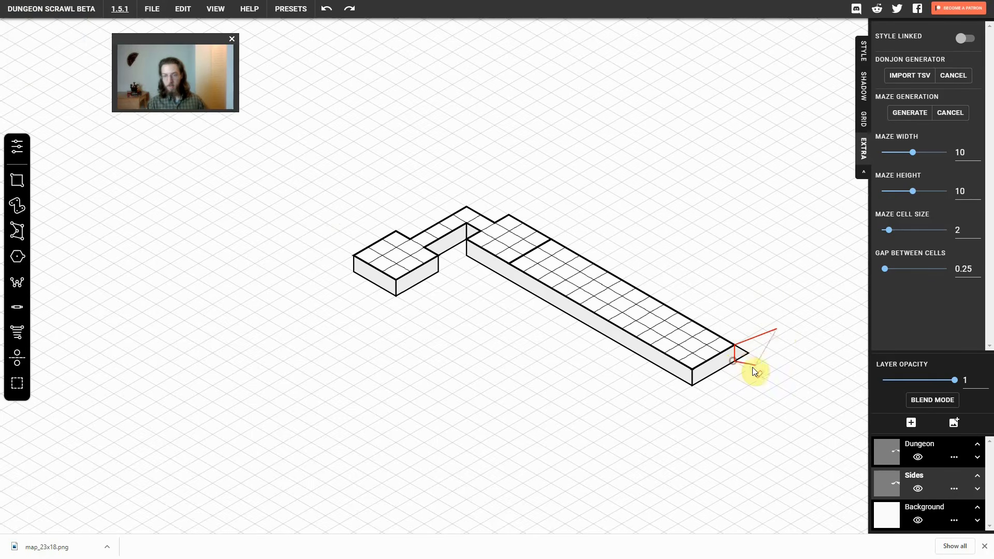
double_click(767, 375)
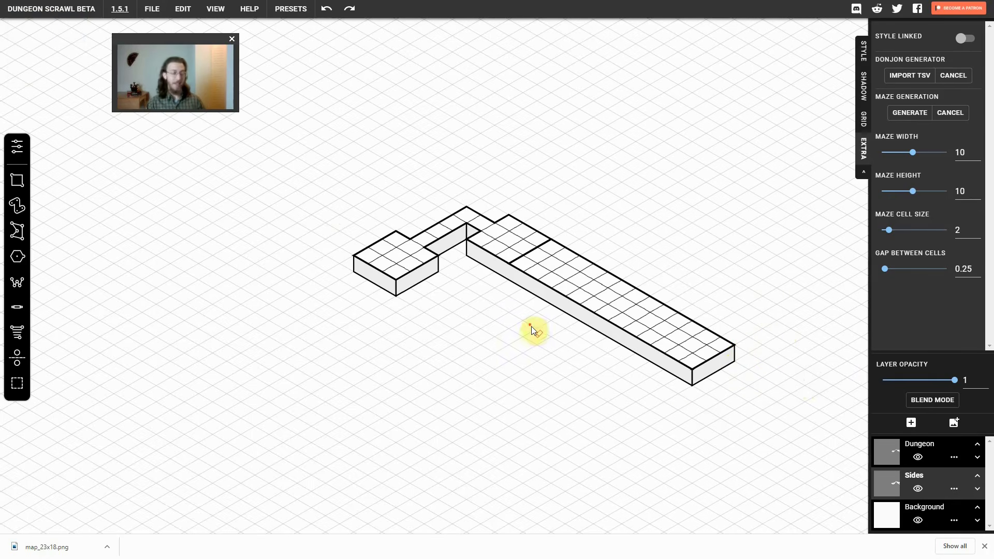